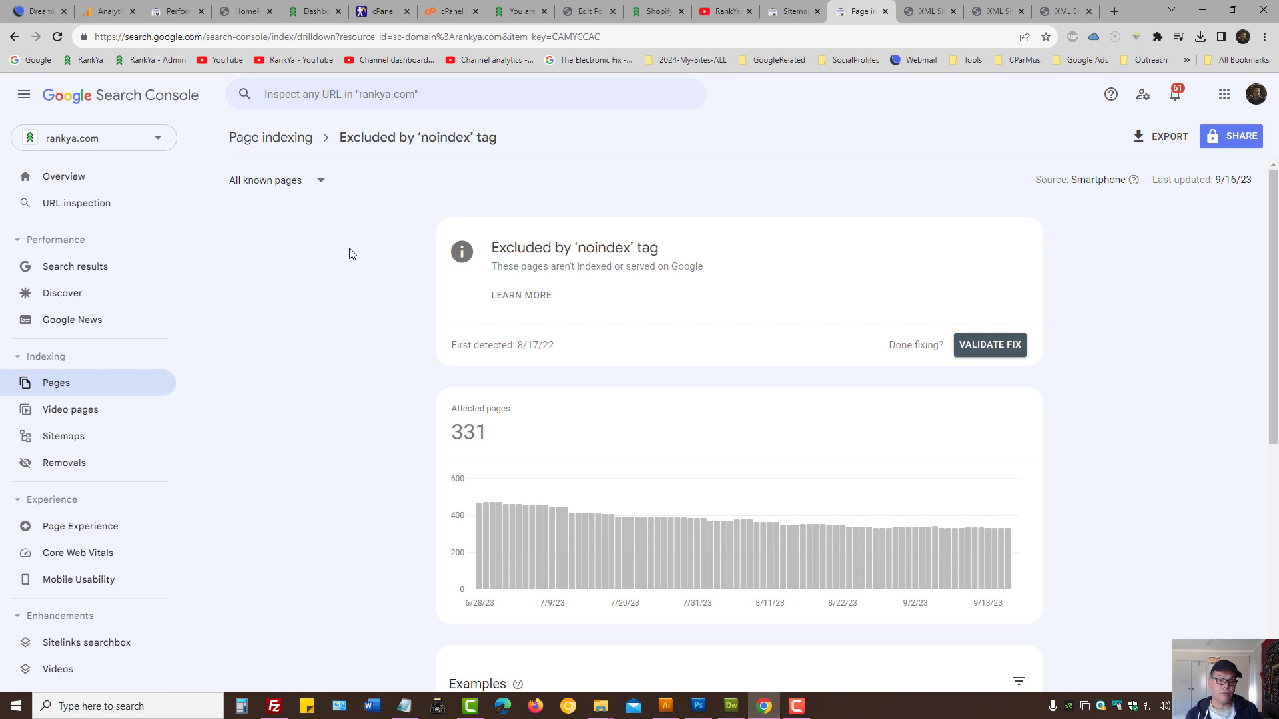
Open rankya.com's Sitemaps report in a new tab, showing post-sitemap.xml and page-sitemap.xml.
click(319, 182)
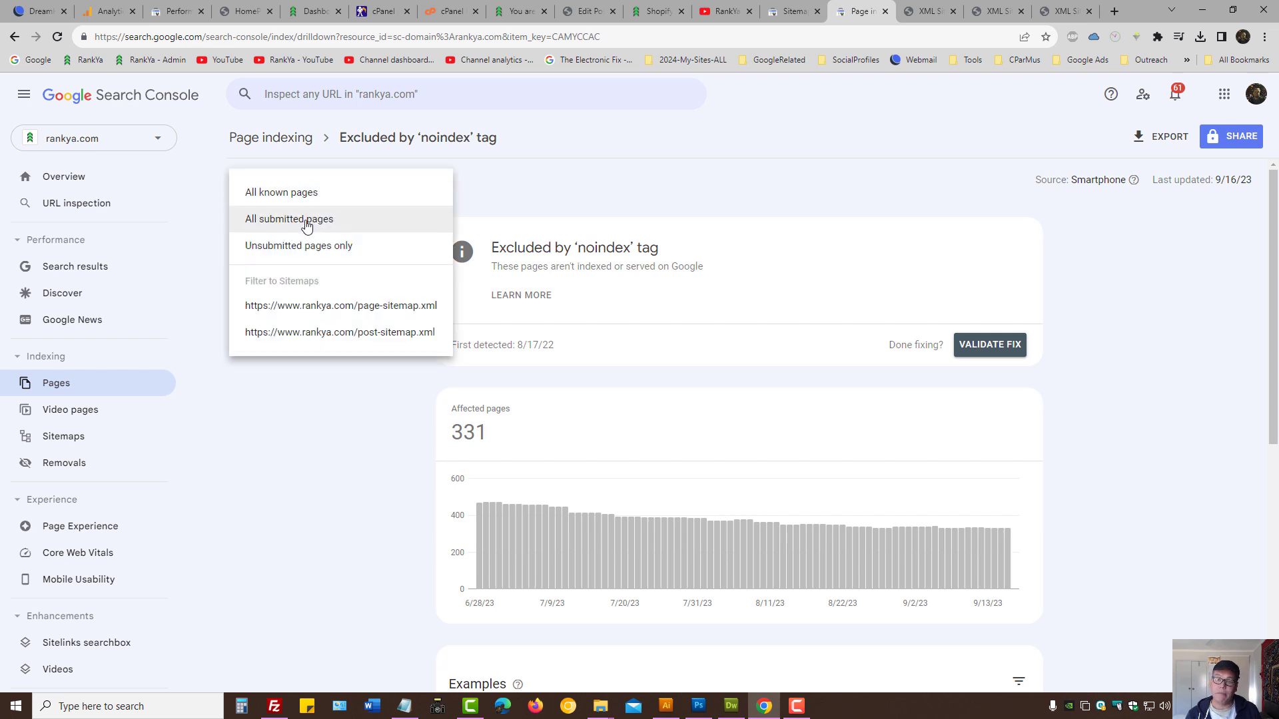
click(323, 451)
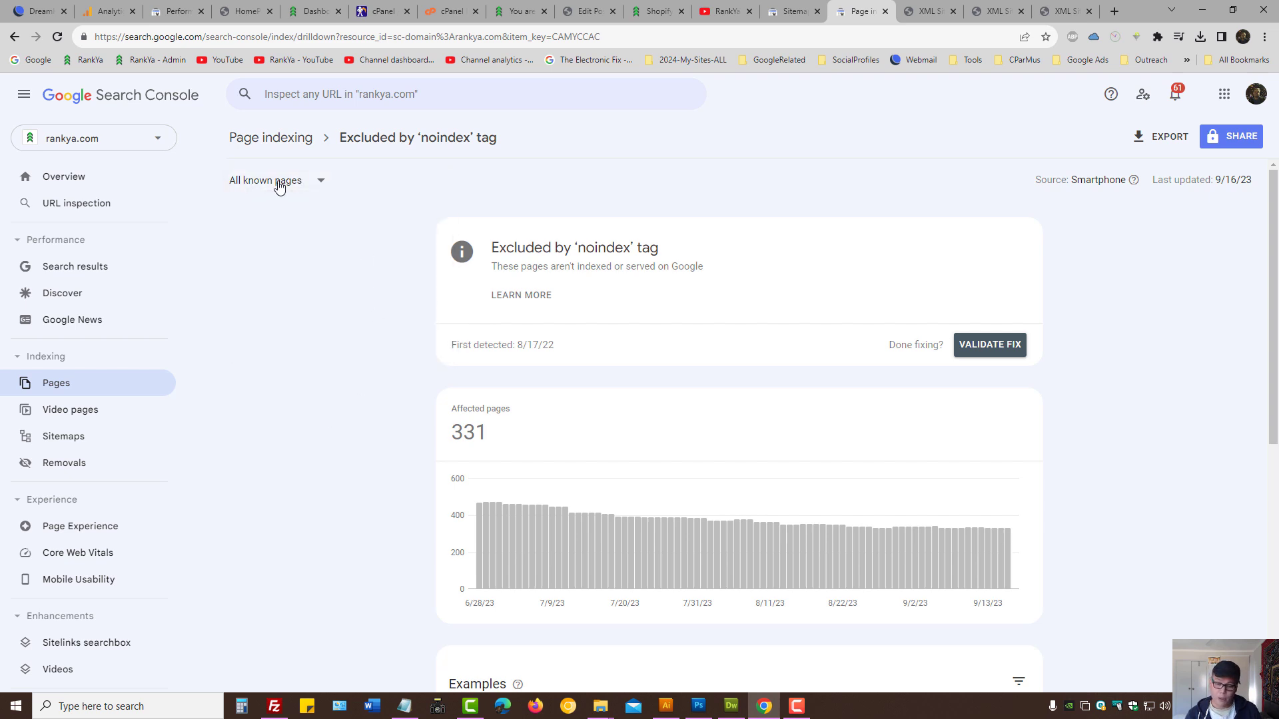
ctrl+click(70, 436)
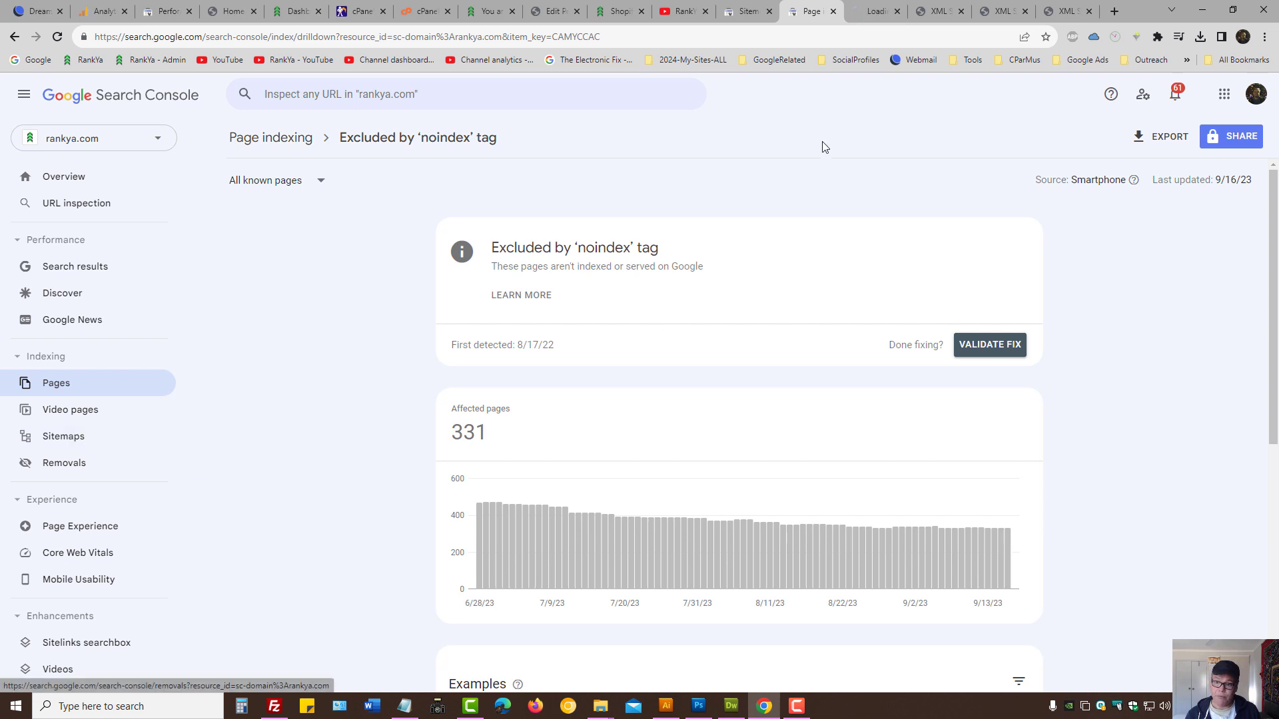
click(870, 8)
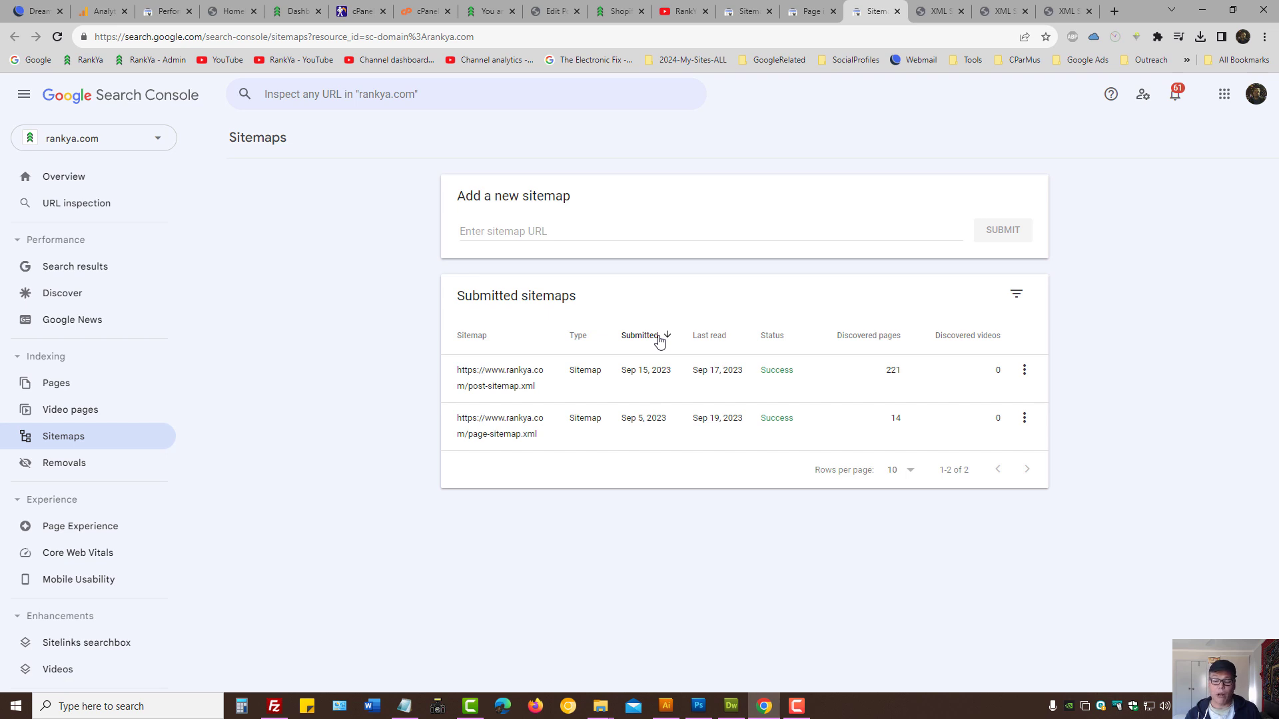
Inspect the Yoast sitemap_index.xml address, then go back to the 'Excluded by noindex tag' report.
click(938, 10)
drag(197, 37, 327, 38)
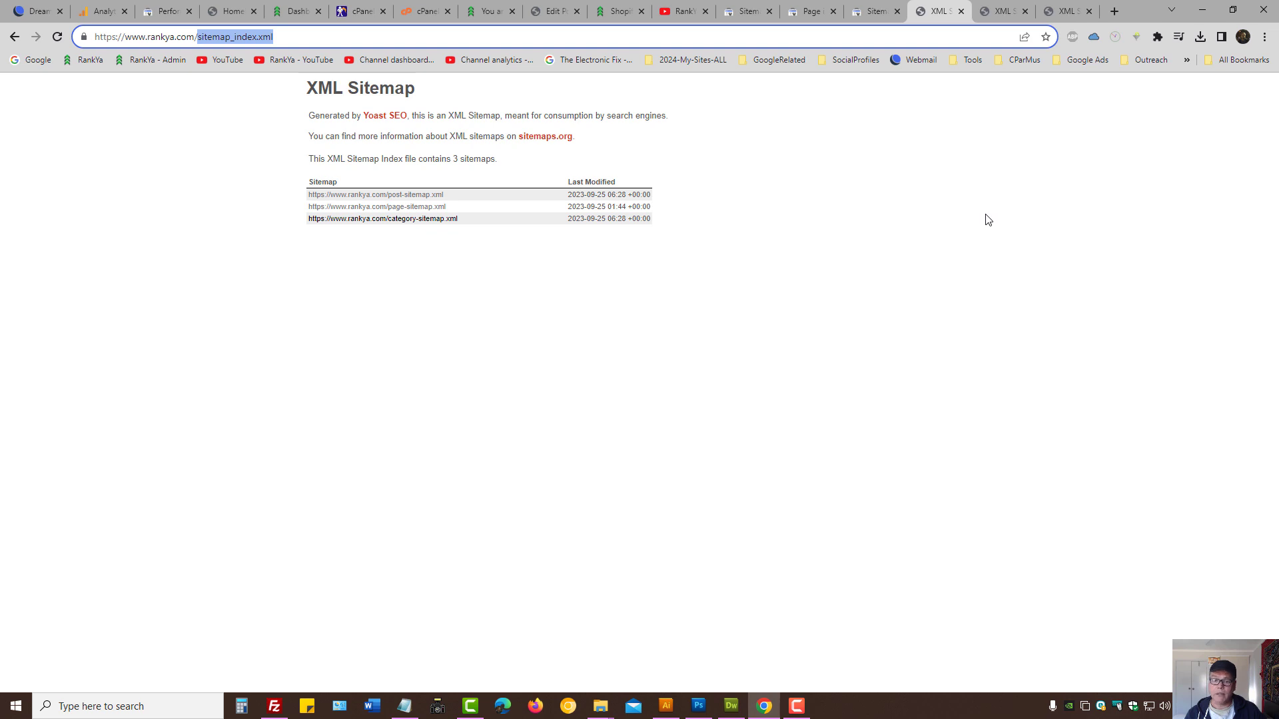
click(810, 14)
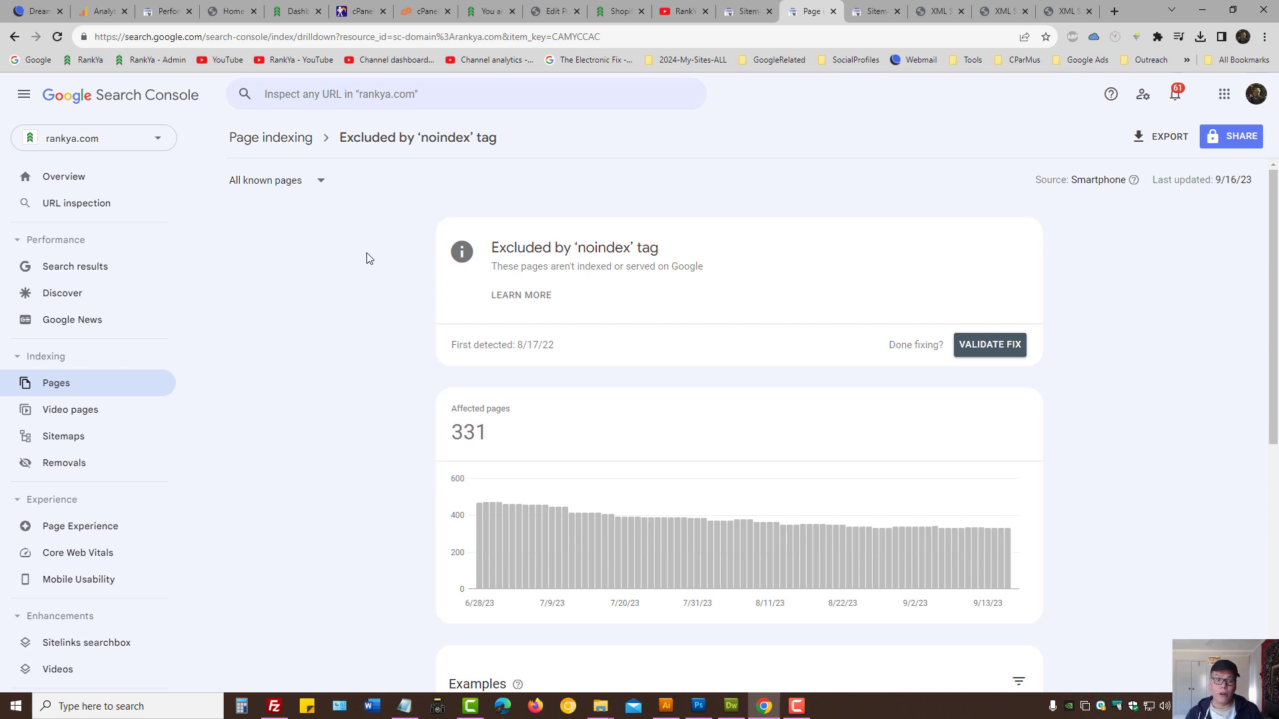
Filter the noindex report to All submitted pages, which shows no data, then go to the Shopify tag page.
click(321, 183)
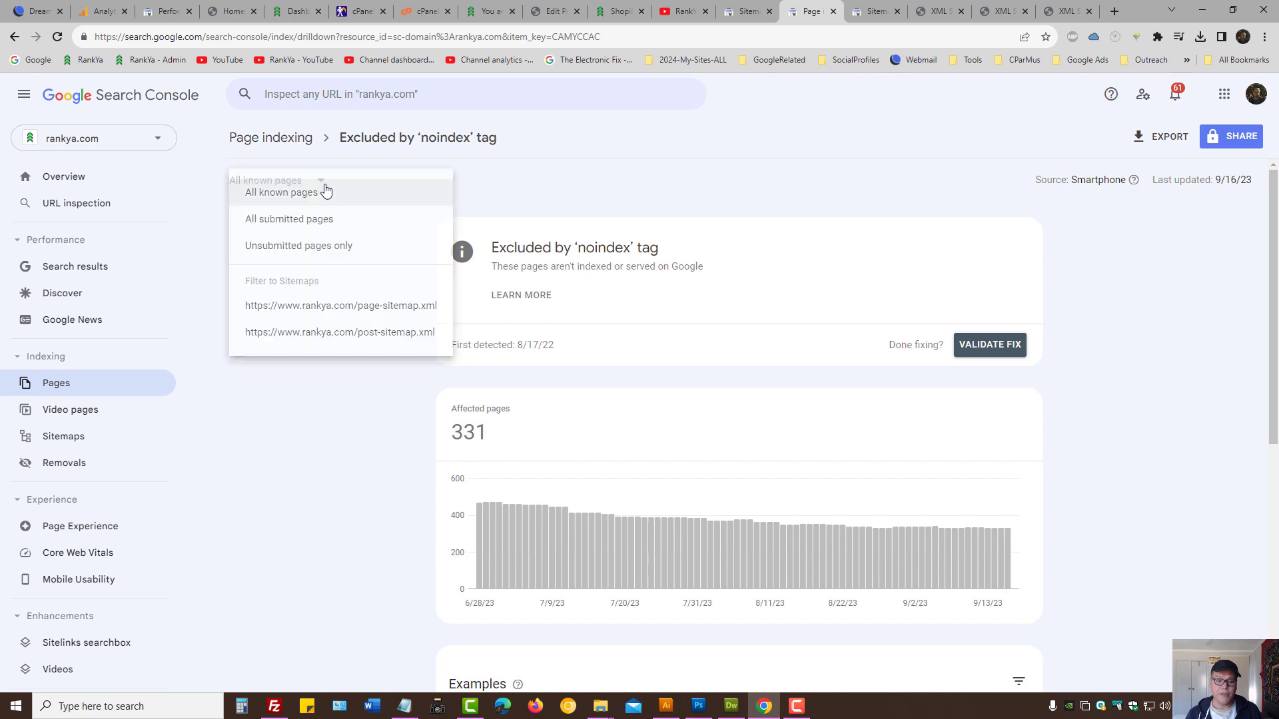
click(297, 222)
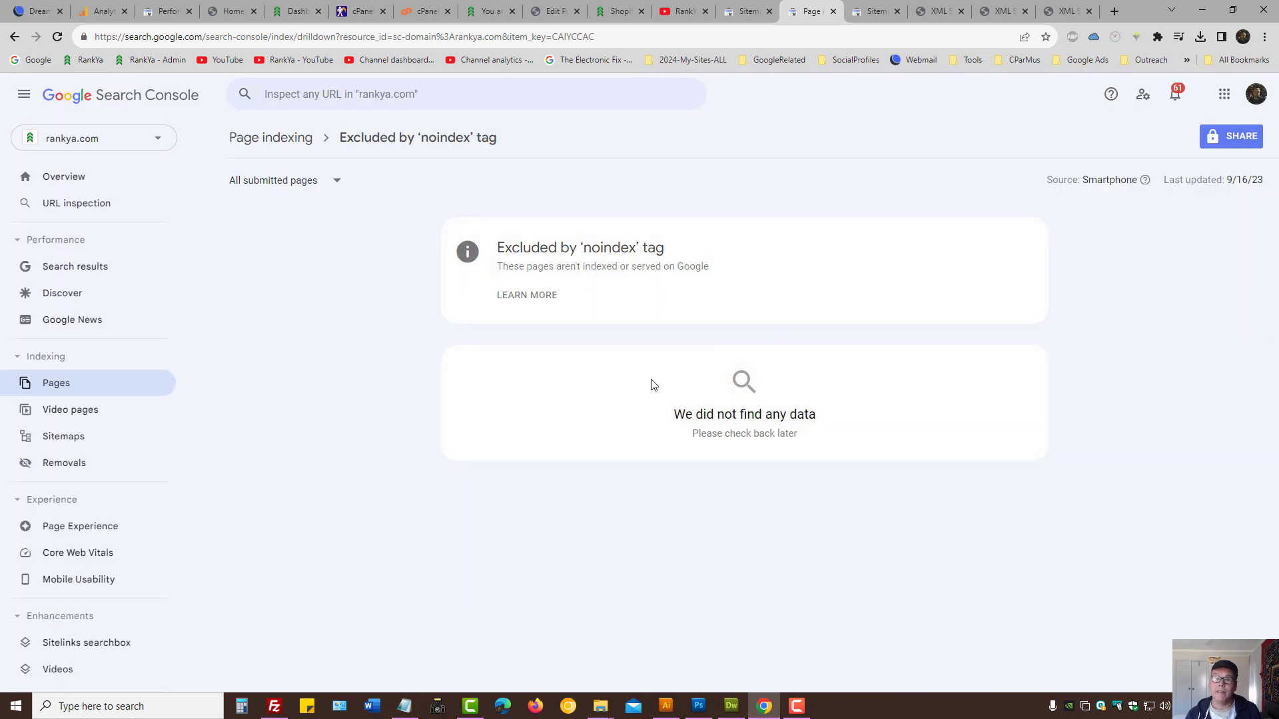
drag(671, 413, 864, 416)
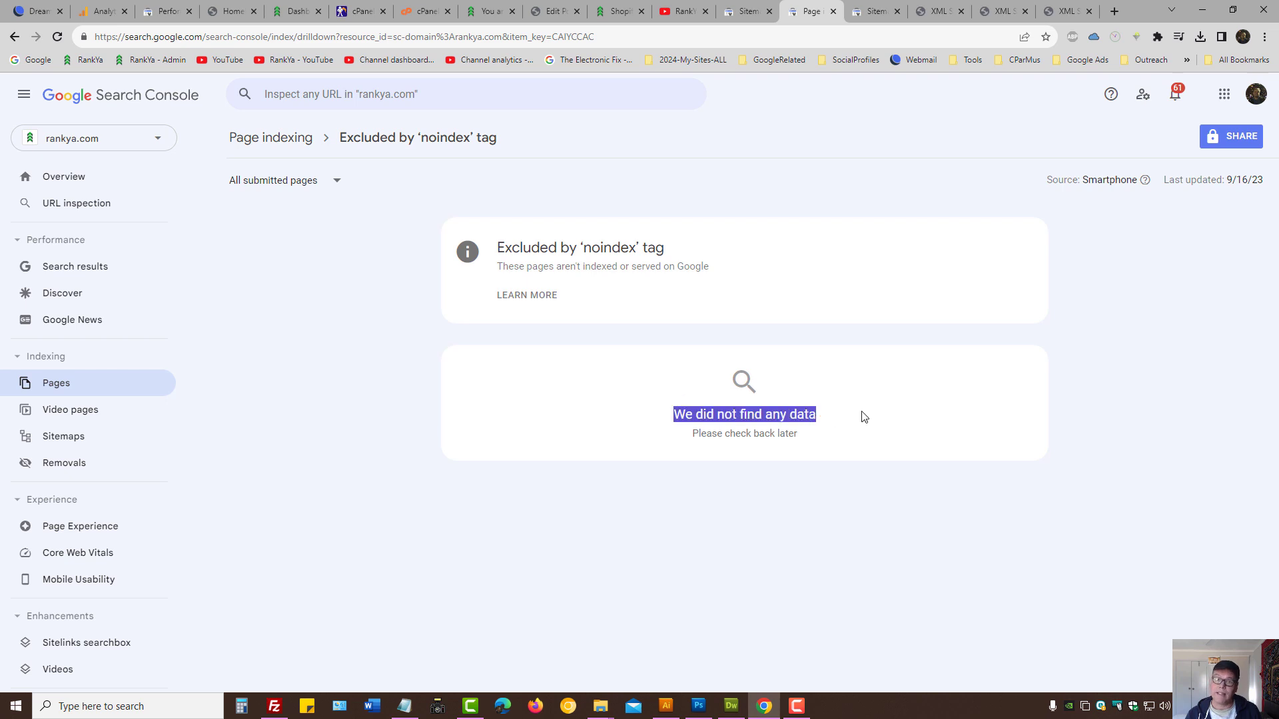
click(531, 427)
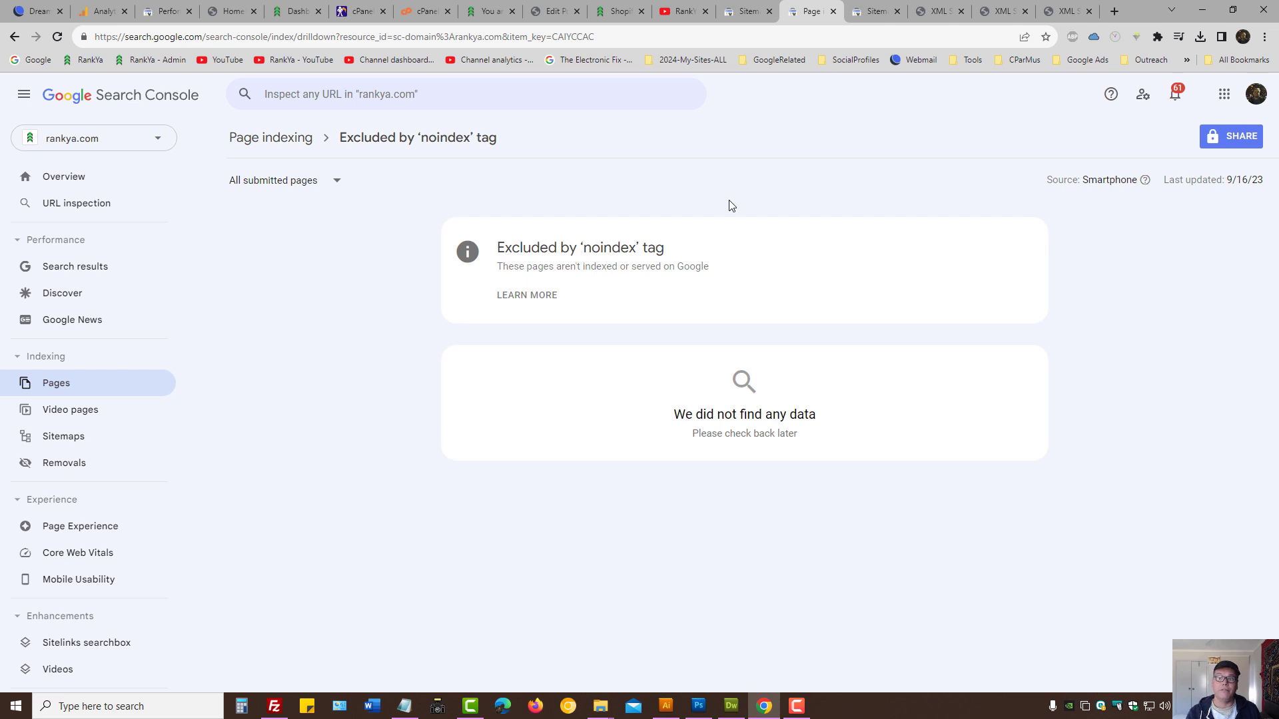
click(618, 11)
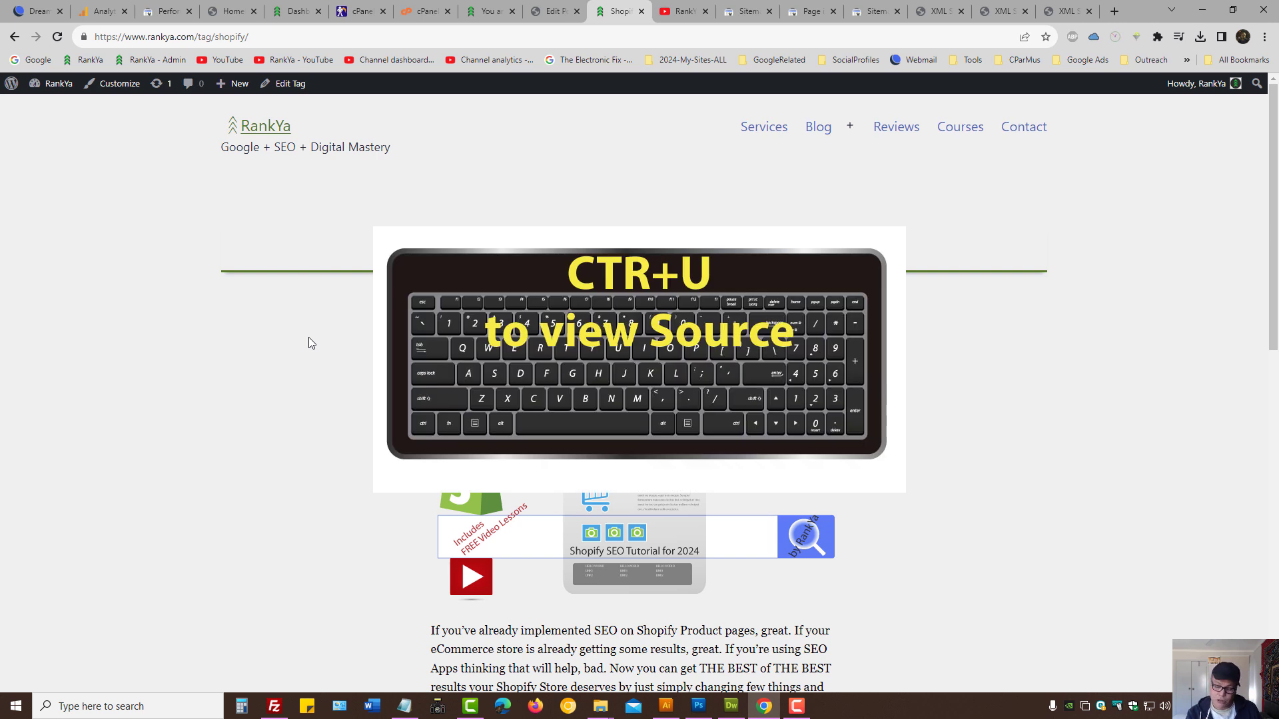
View the Shopify tag page's HTML source with Ctrl+U.
key(ctrl+u)
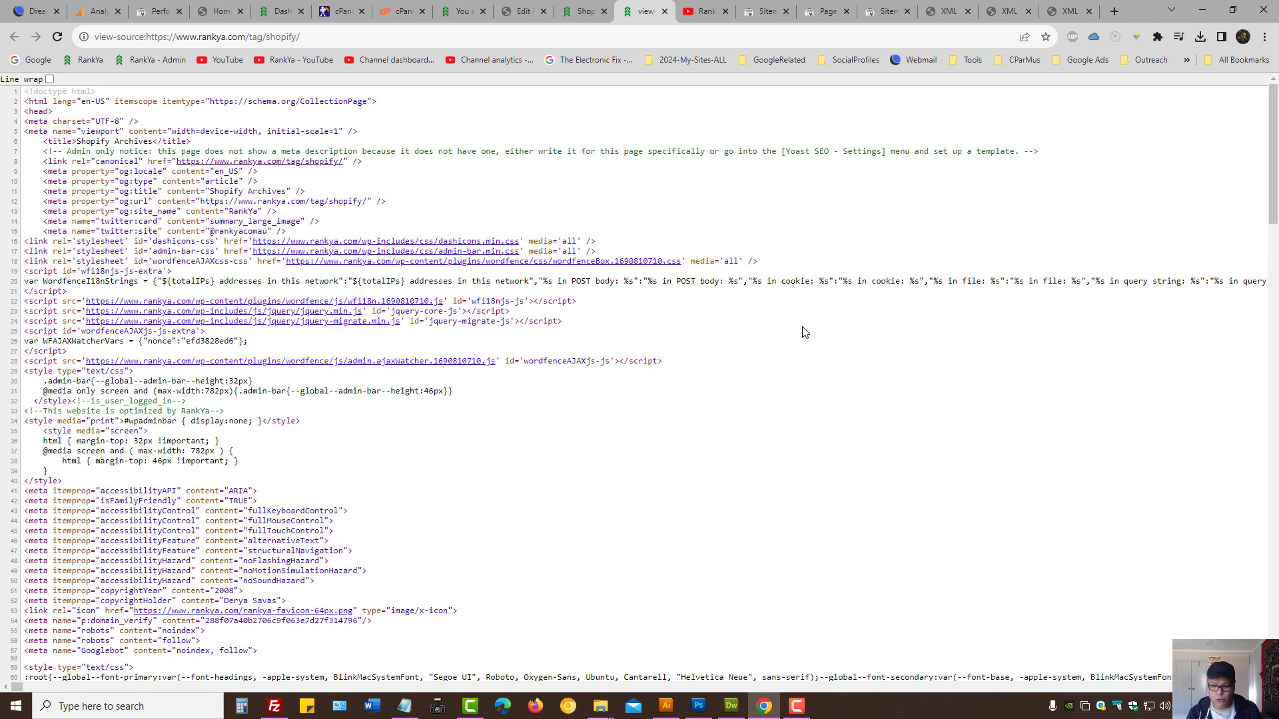
Search the source for 'robot' and highlight the noindex robots meta tag on line 55.
key(ctrl+f)
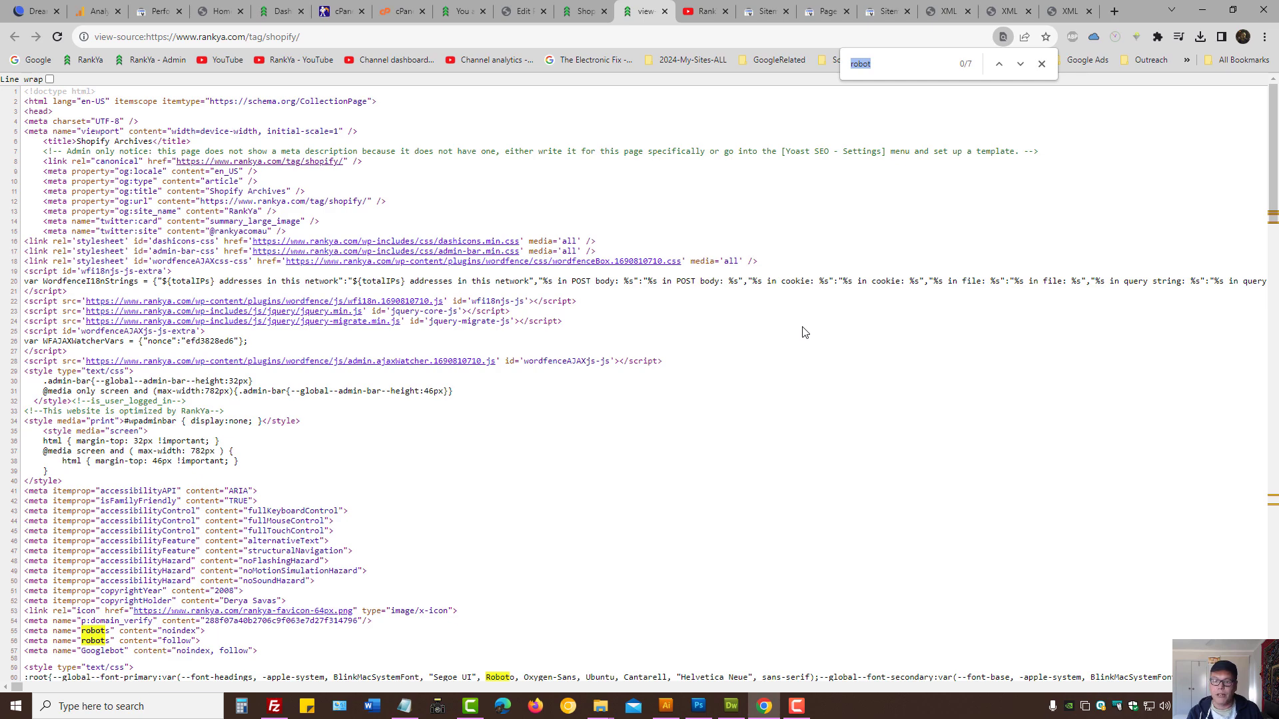
key(Return)
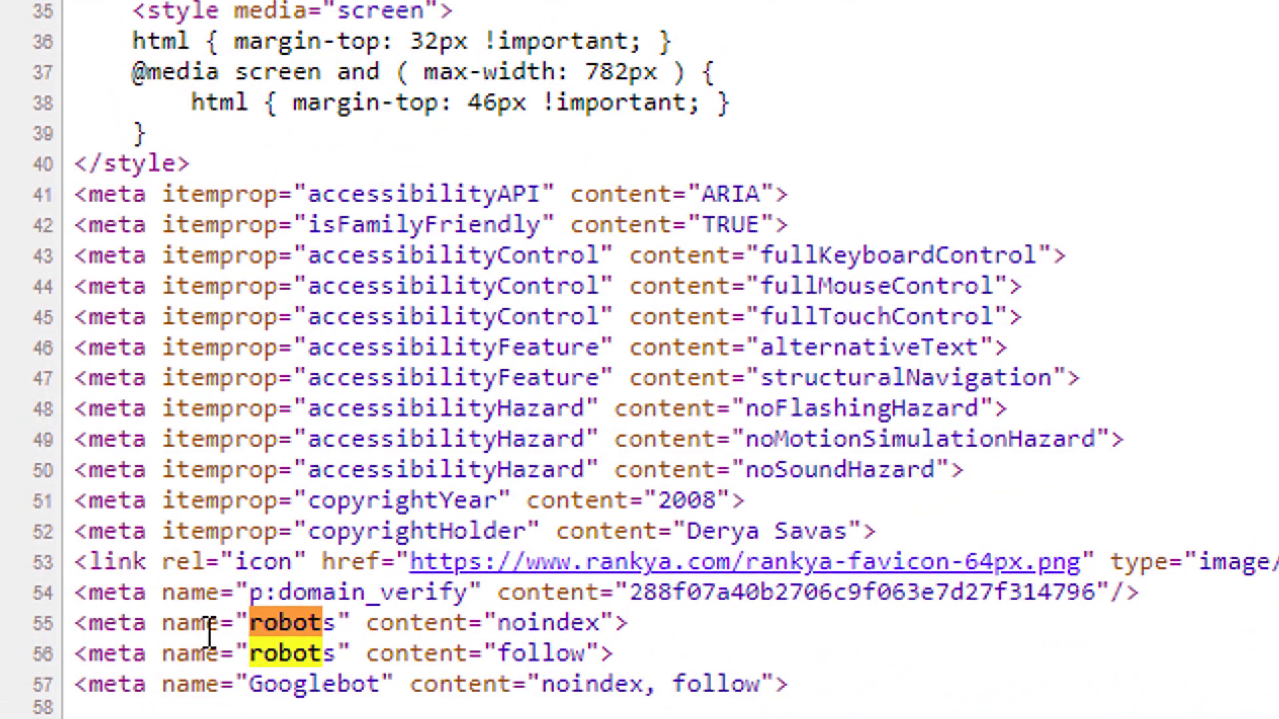
drag(18, 630, 208, 630)
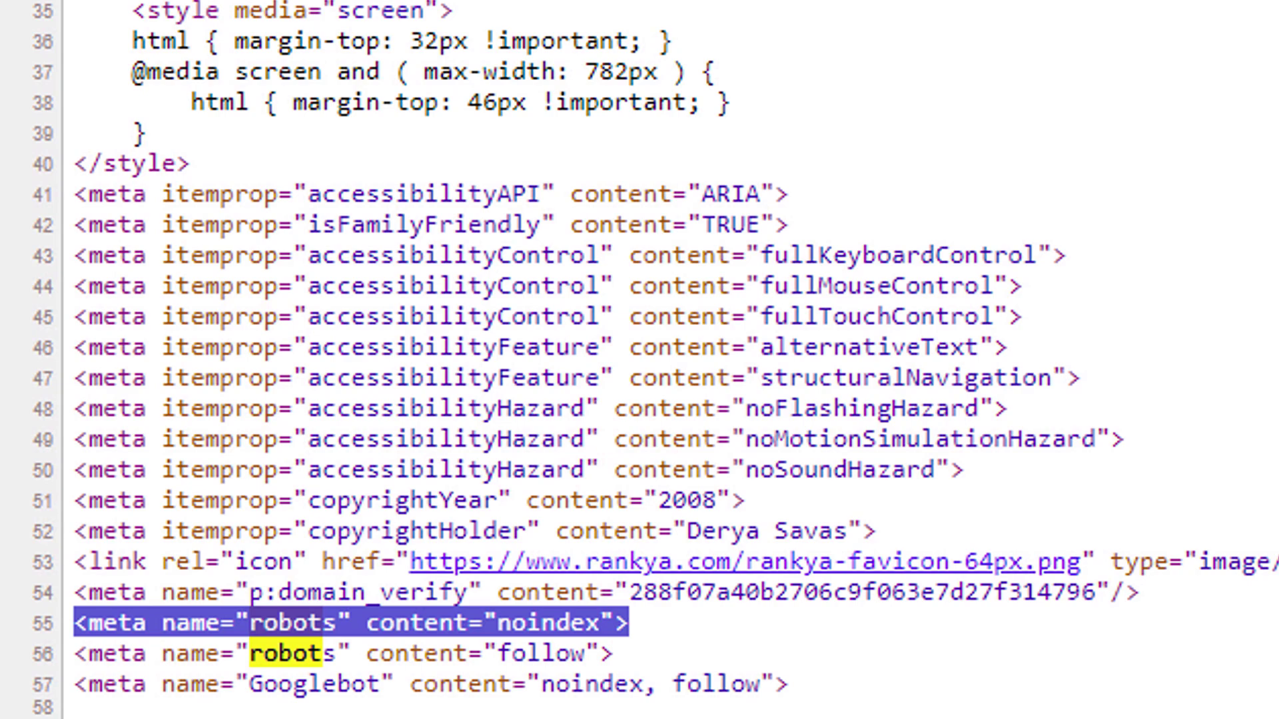
double_click(536, 626)
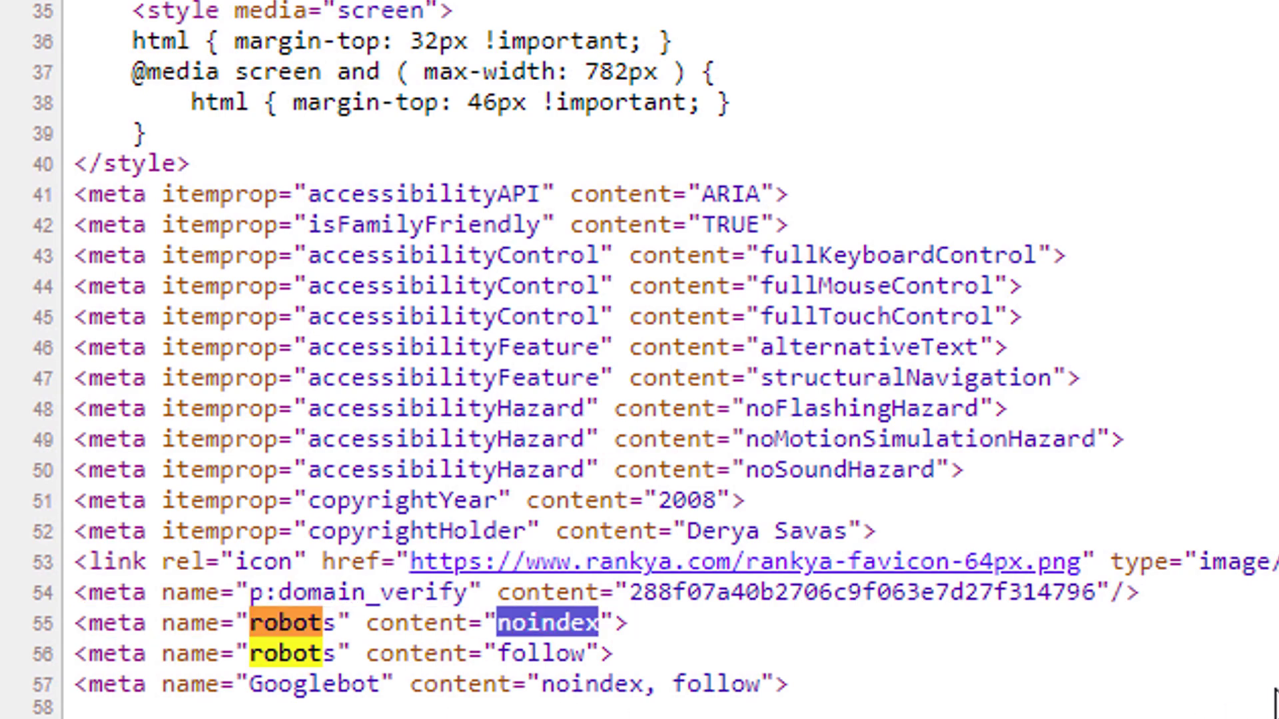
scroll(599, 400, down, 1)
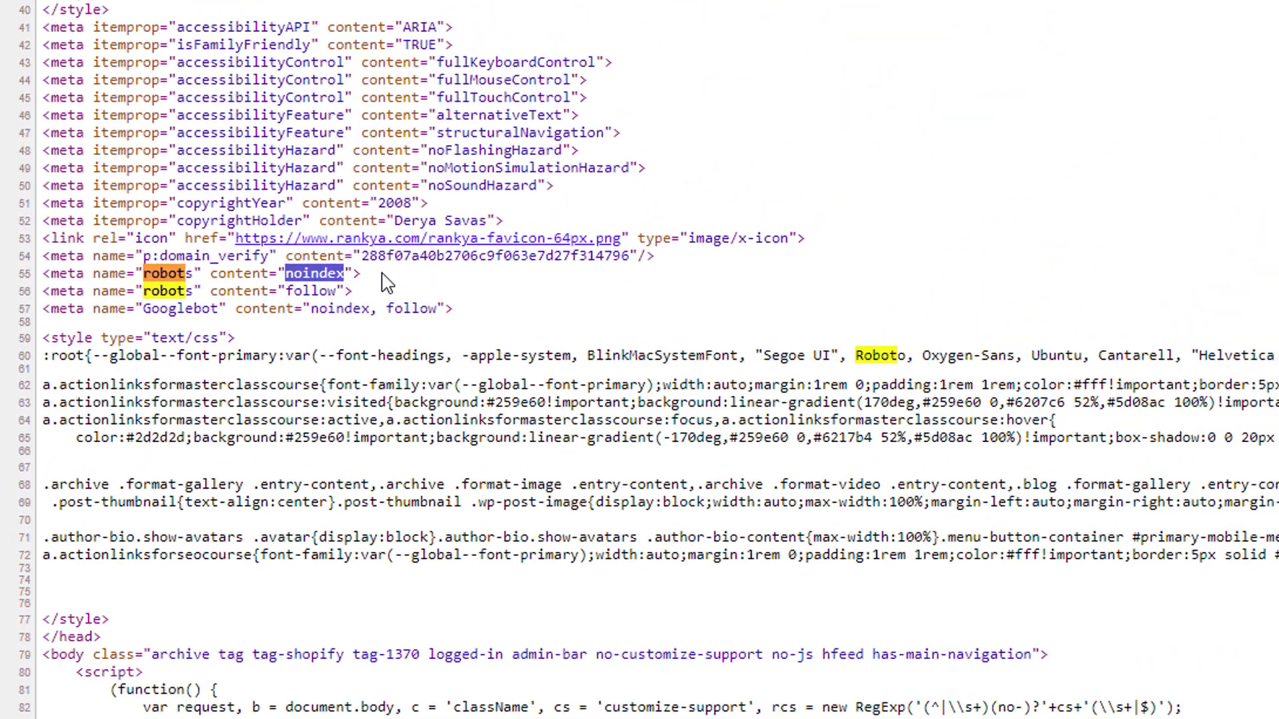
drag(667, 624, 187, 593)
drag(107, 260, 31, 280)
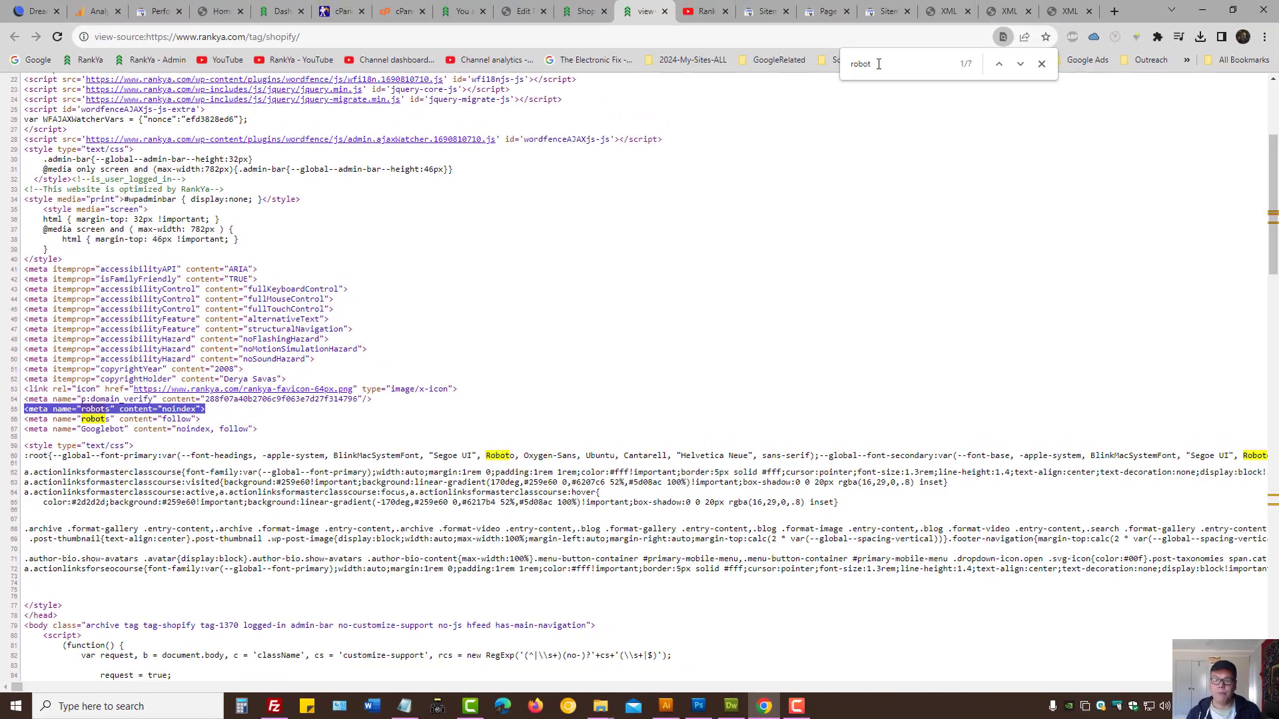
Compare against the Search Console noindex report, then return to the rendered Shopify tag page.
click(826, 11)
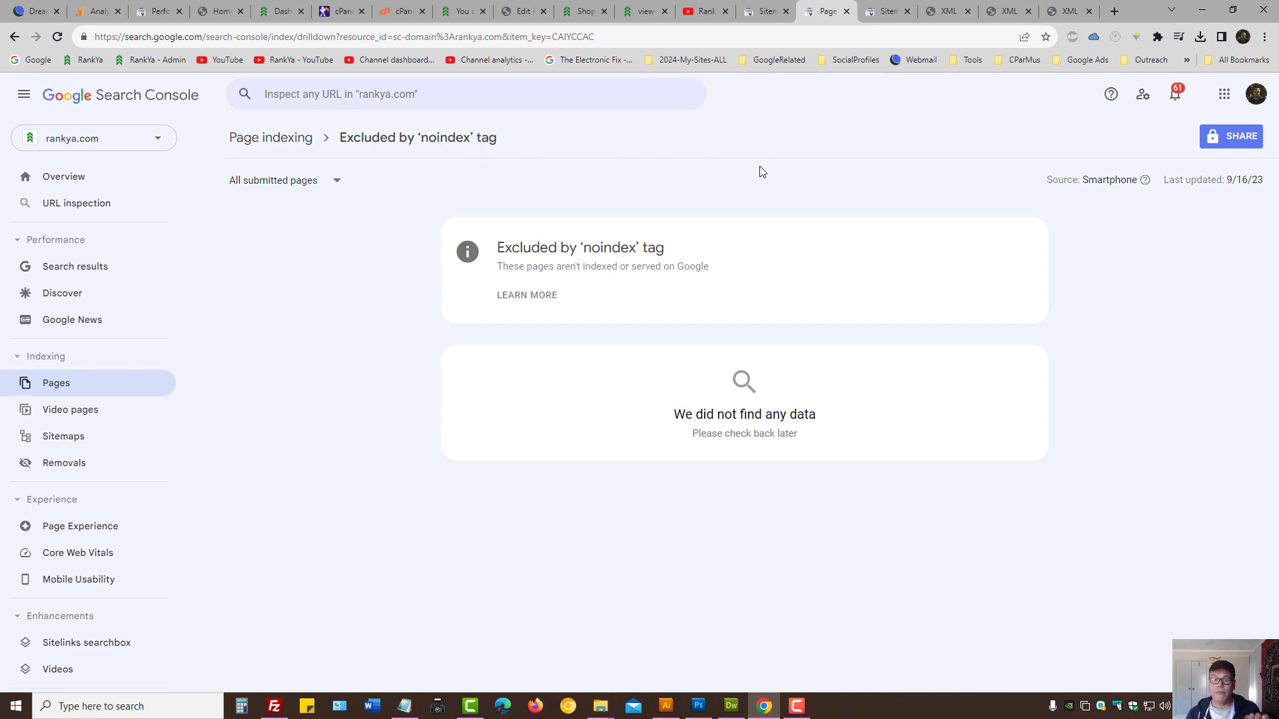
click(641, 11)
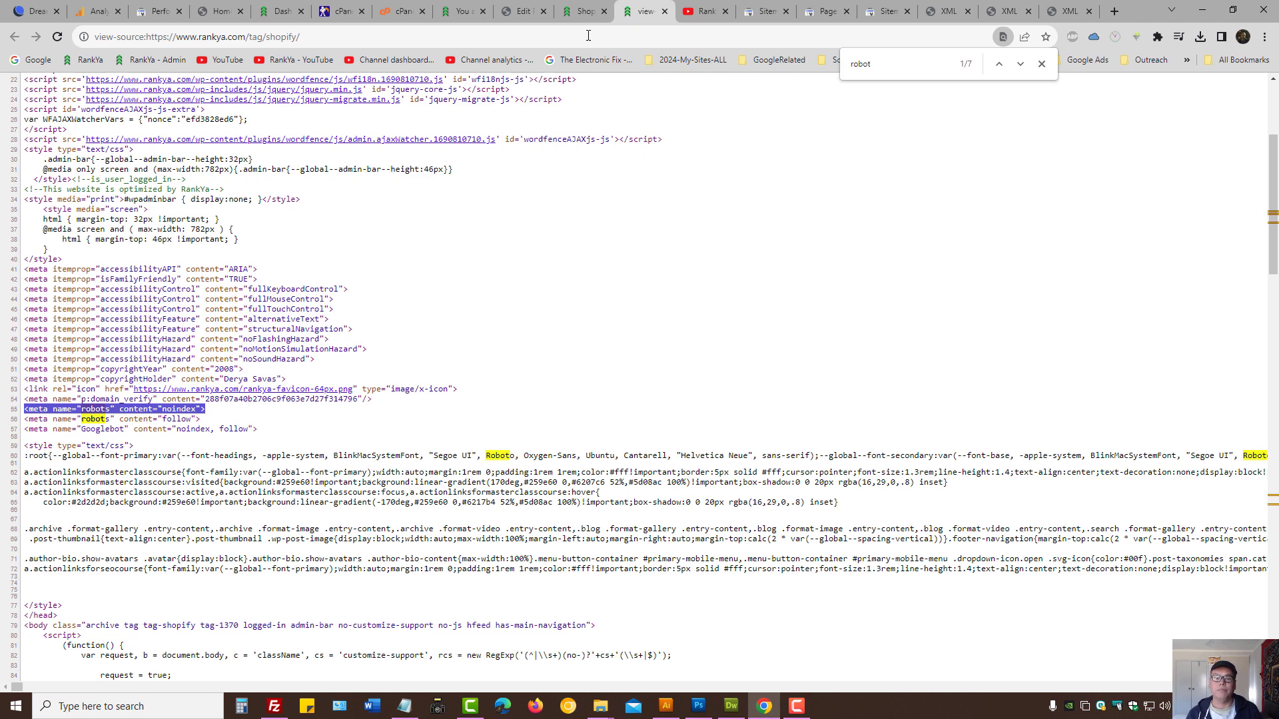
click(584, 10)
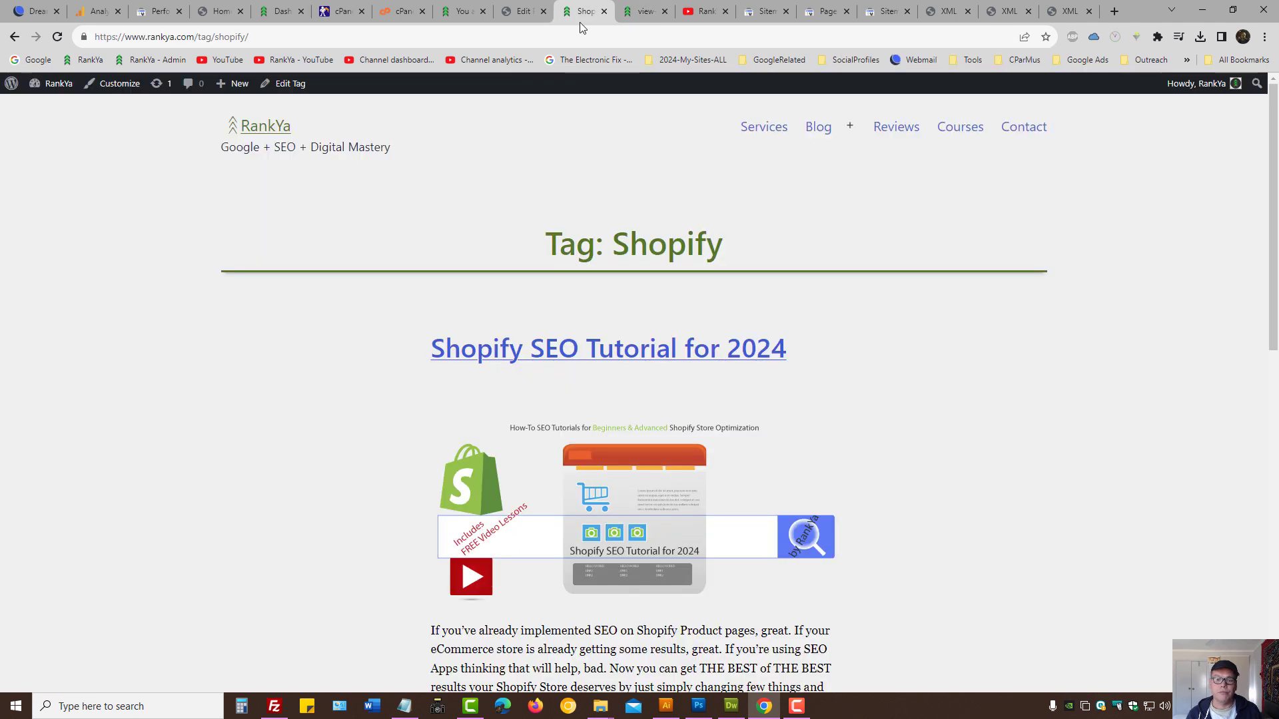
Open the 'Shopify SEO Tutorial for 2024' post in the WordPress editor.
click(560, 350)
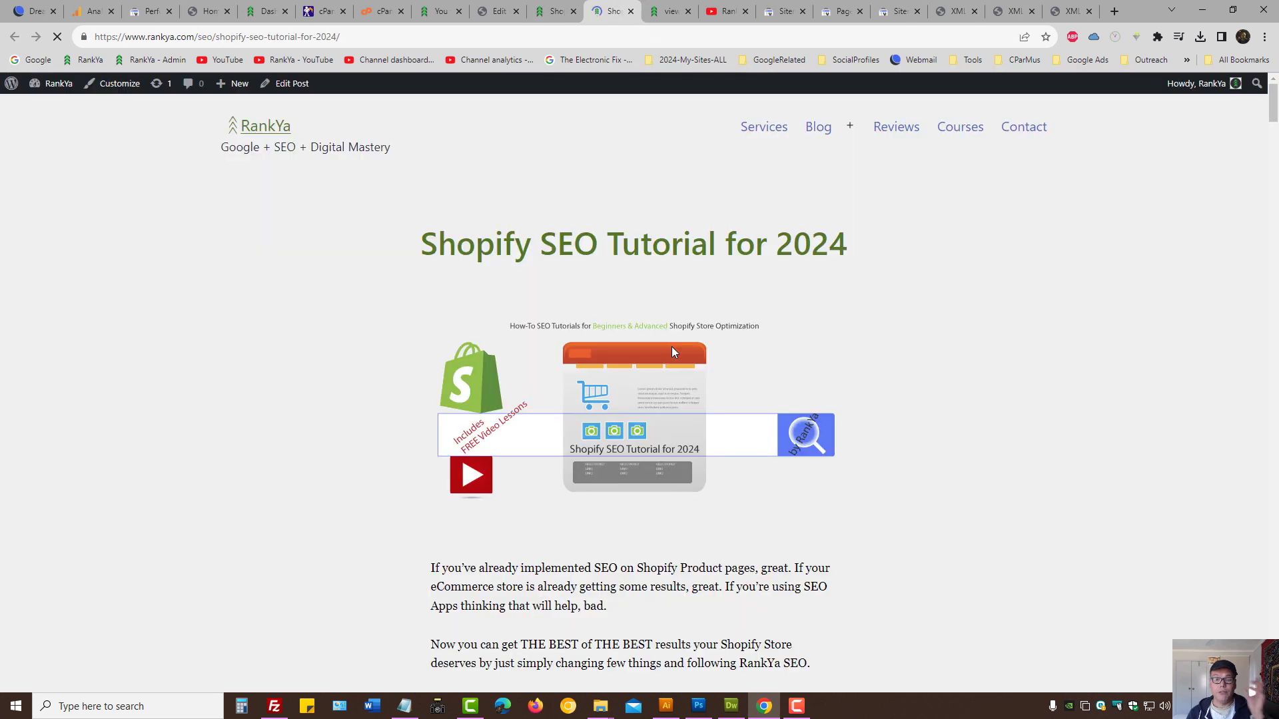
click(290, 96)
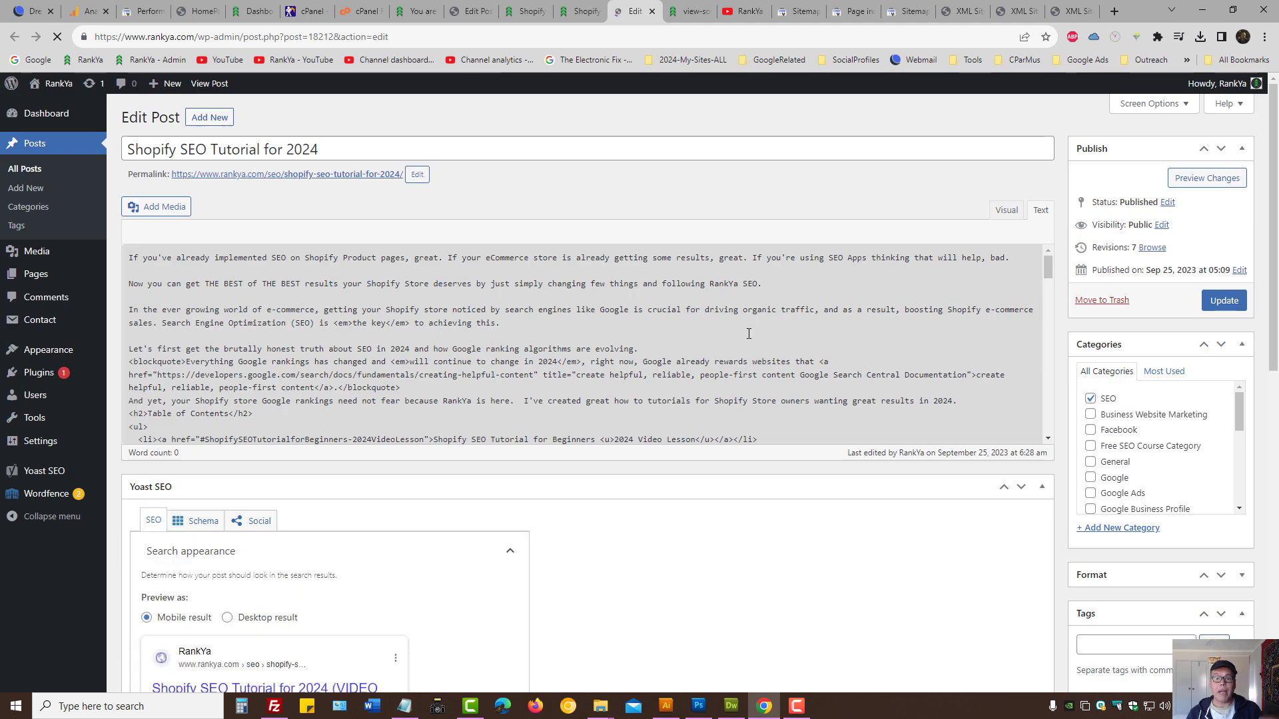
scroll(748, 333, down, 6)
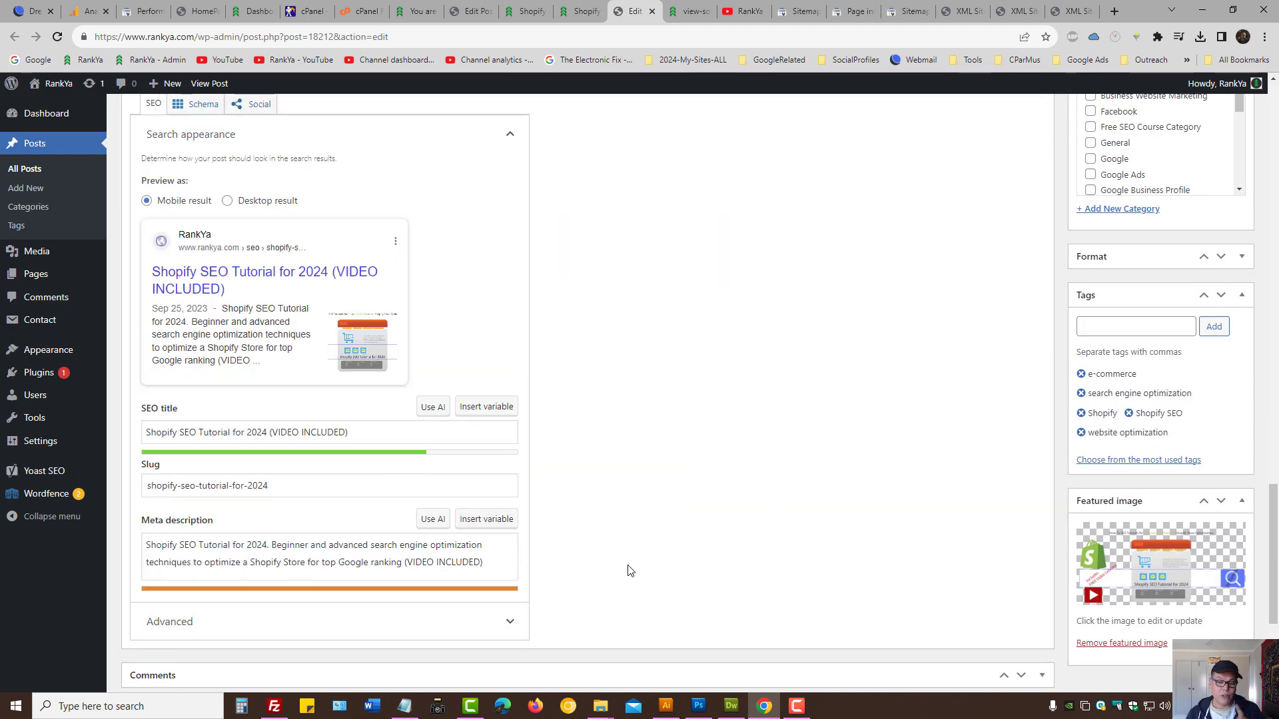
scroll(629, 571, down, 3)
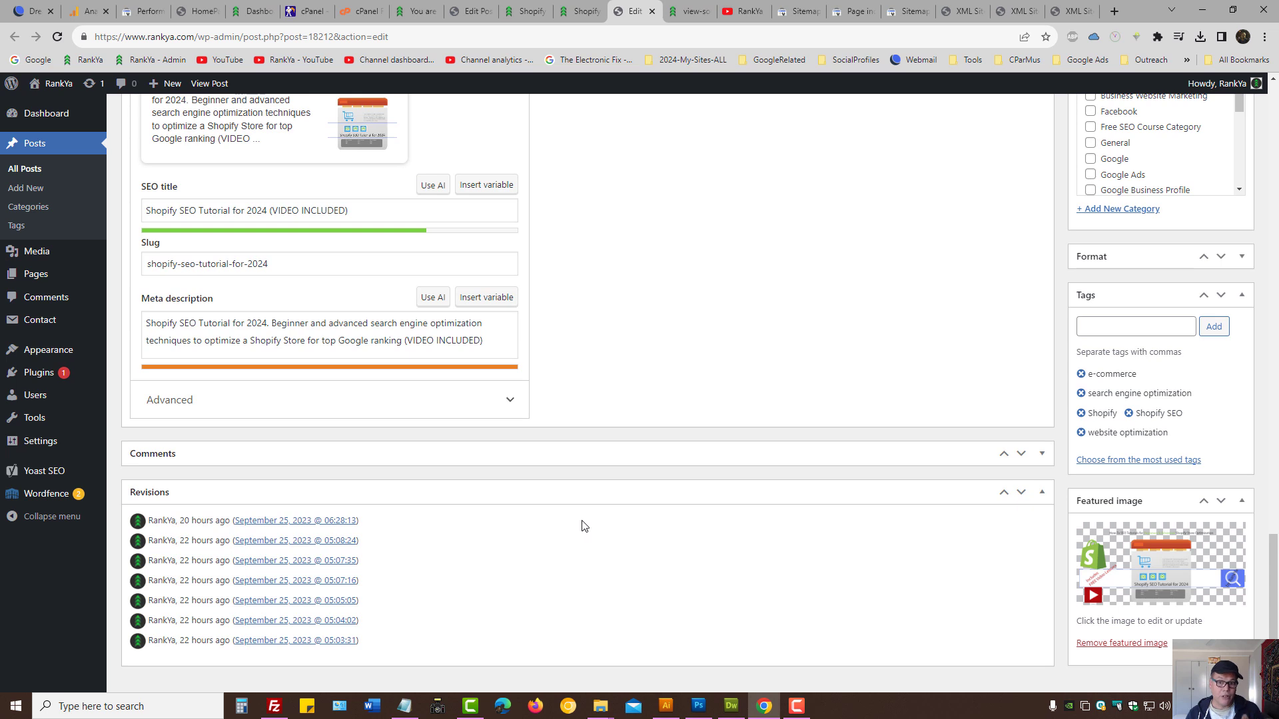
In Yoast SEO Advanced, set 'Allow search engines to show this Post' to No.
click(516, 411)
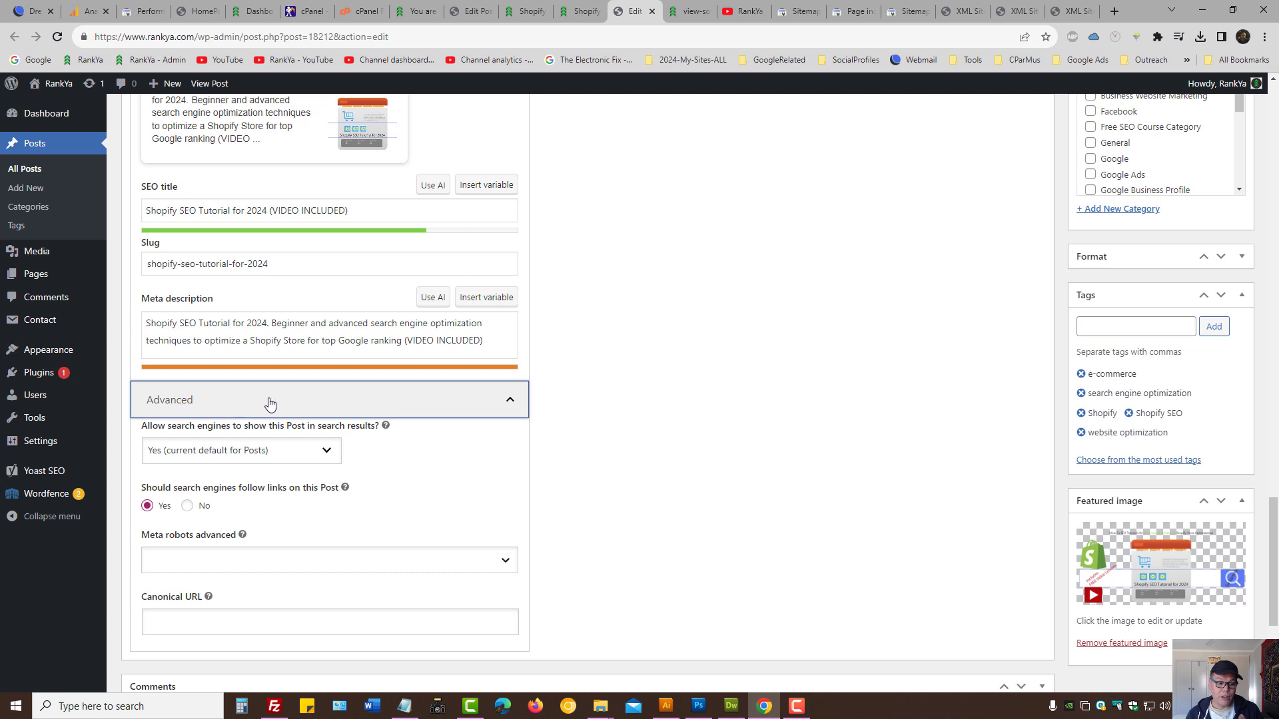
click(217, 452)
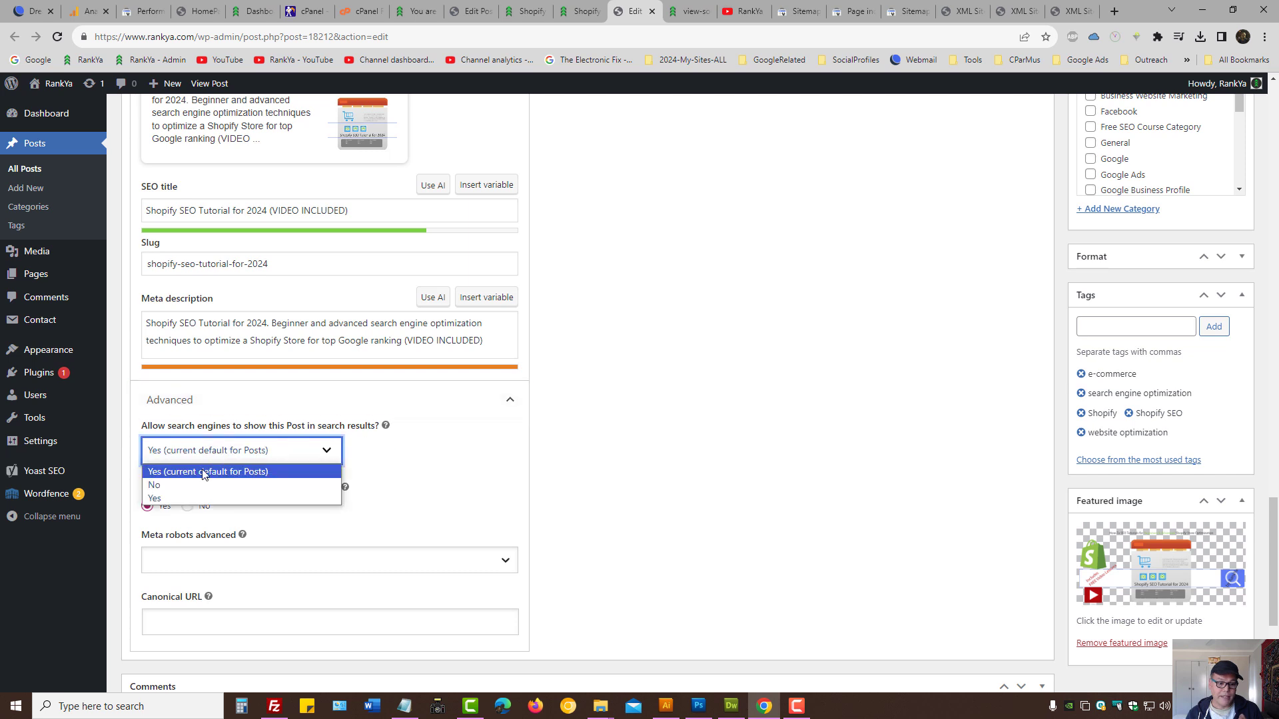
click(177, 486)
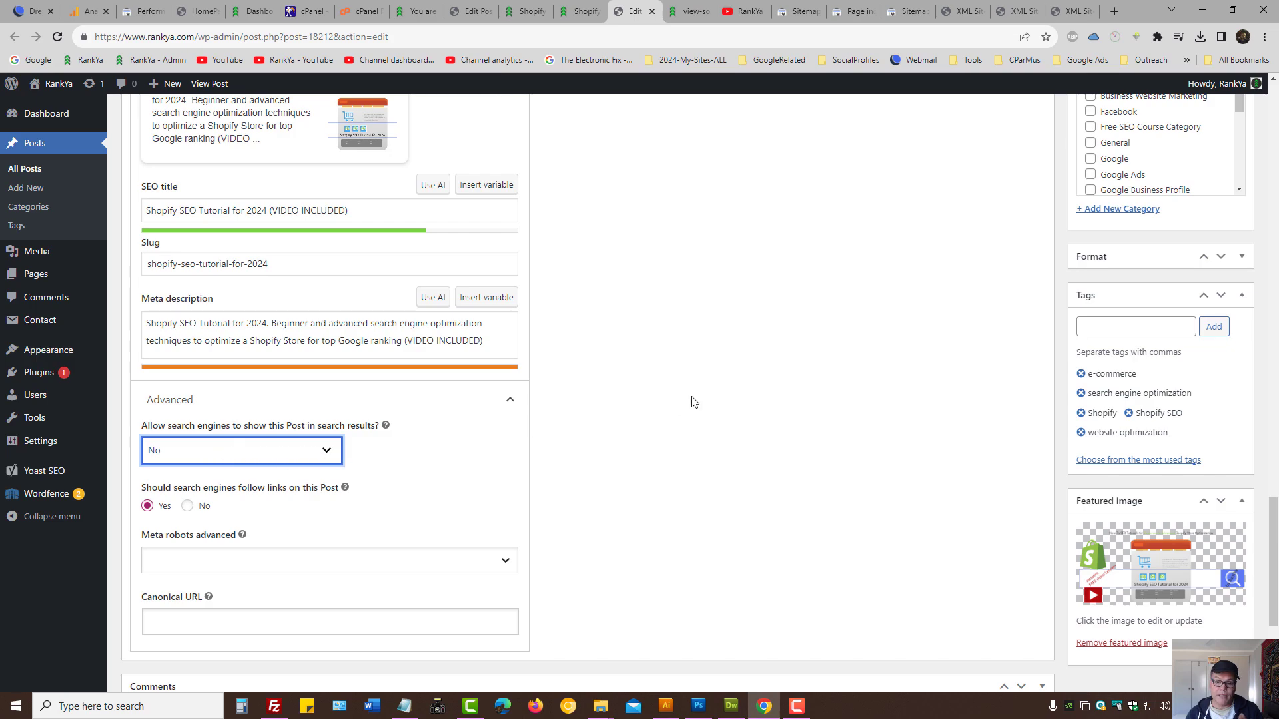
scroll(692, 401, up, 3)
scroll(693, 402, up, 10)
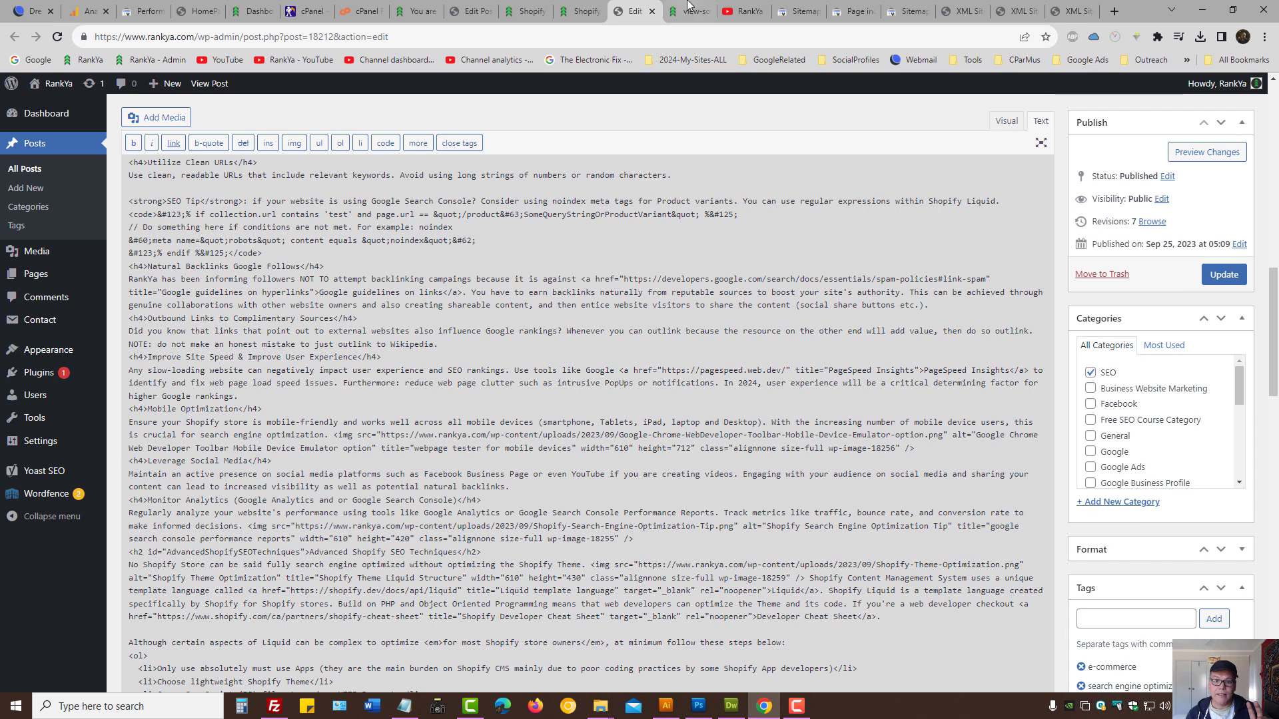
Return to the tag page's source with 'robot' matches shown, clearing the line 55 selection.
click(689, 11)
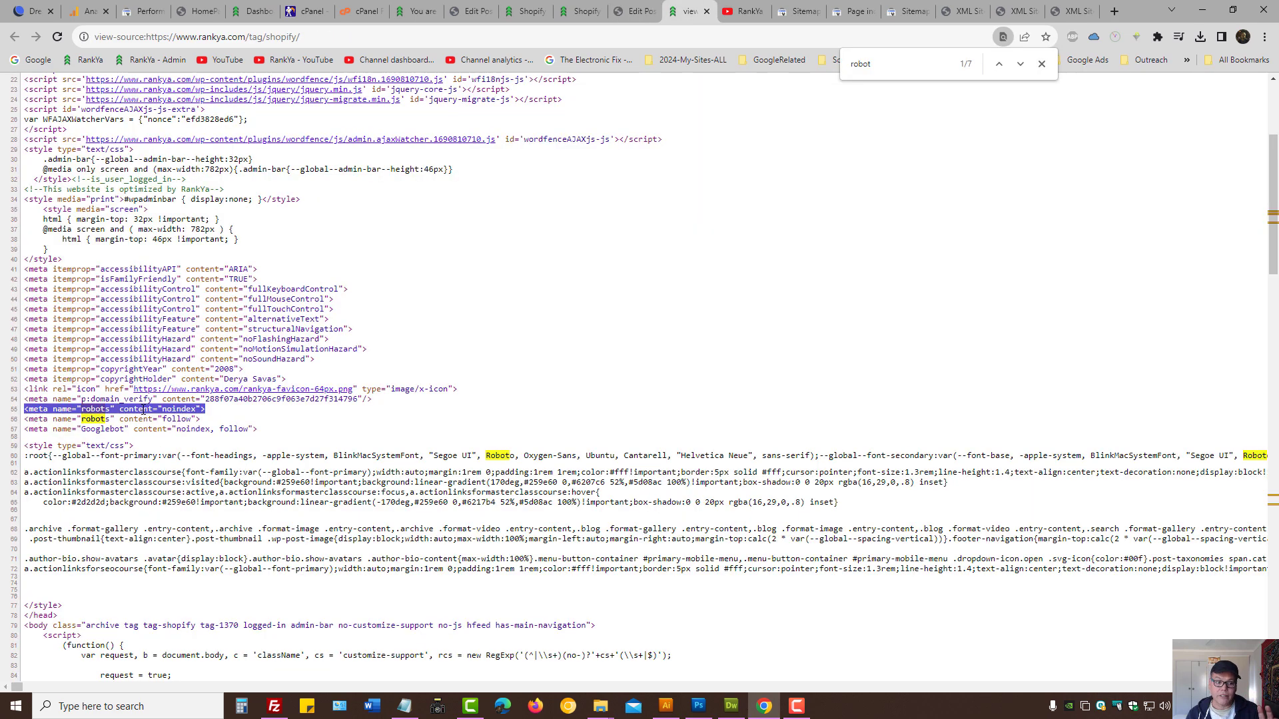
click(718, 318)
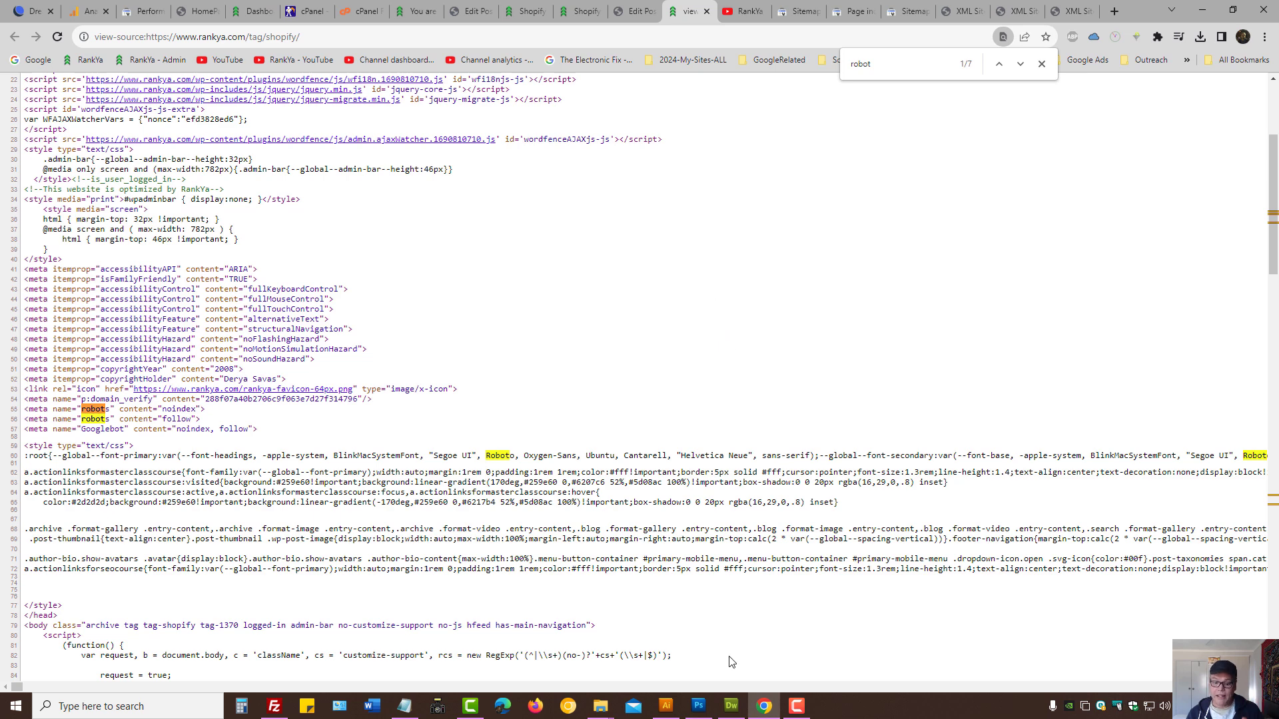
Examine header.php's opening PHP block, highlighting header, X-Robots-Tag, noindex and true on line 2.
click(731, 706)
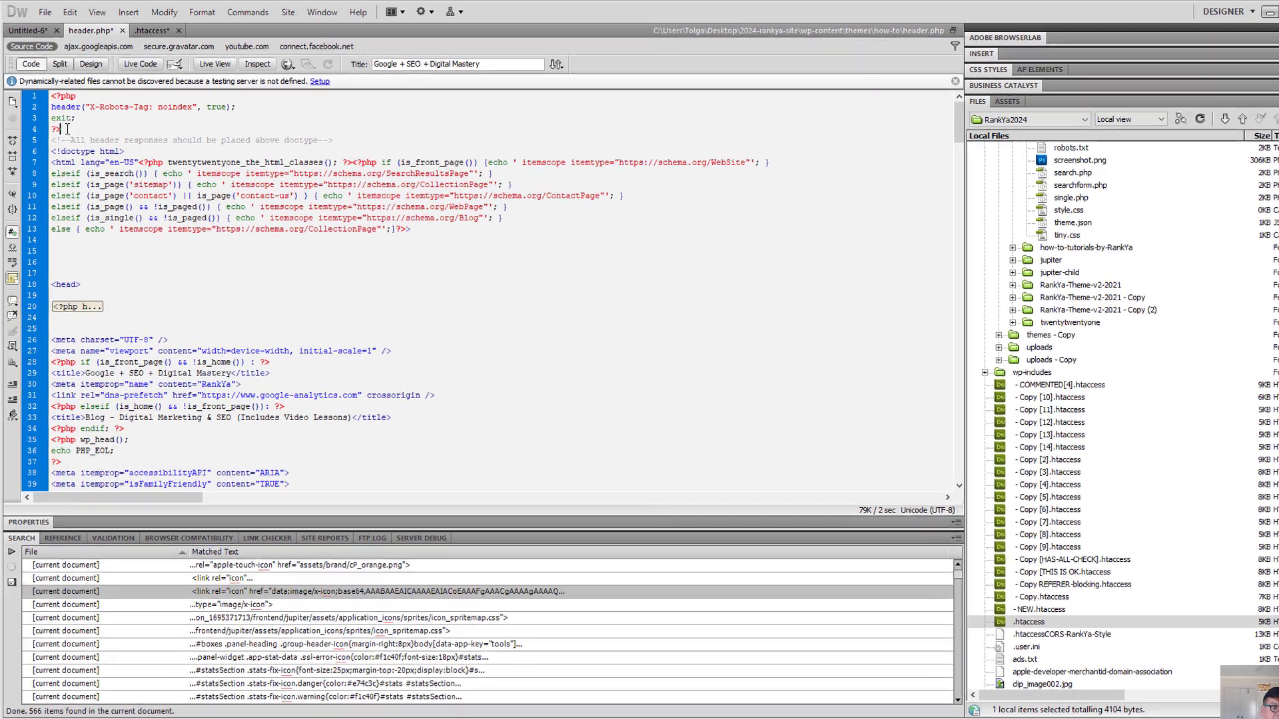
drag(67, 128, 27, 94)
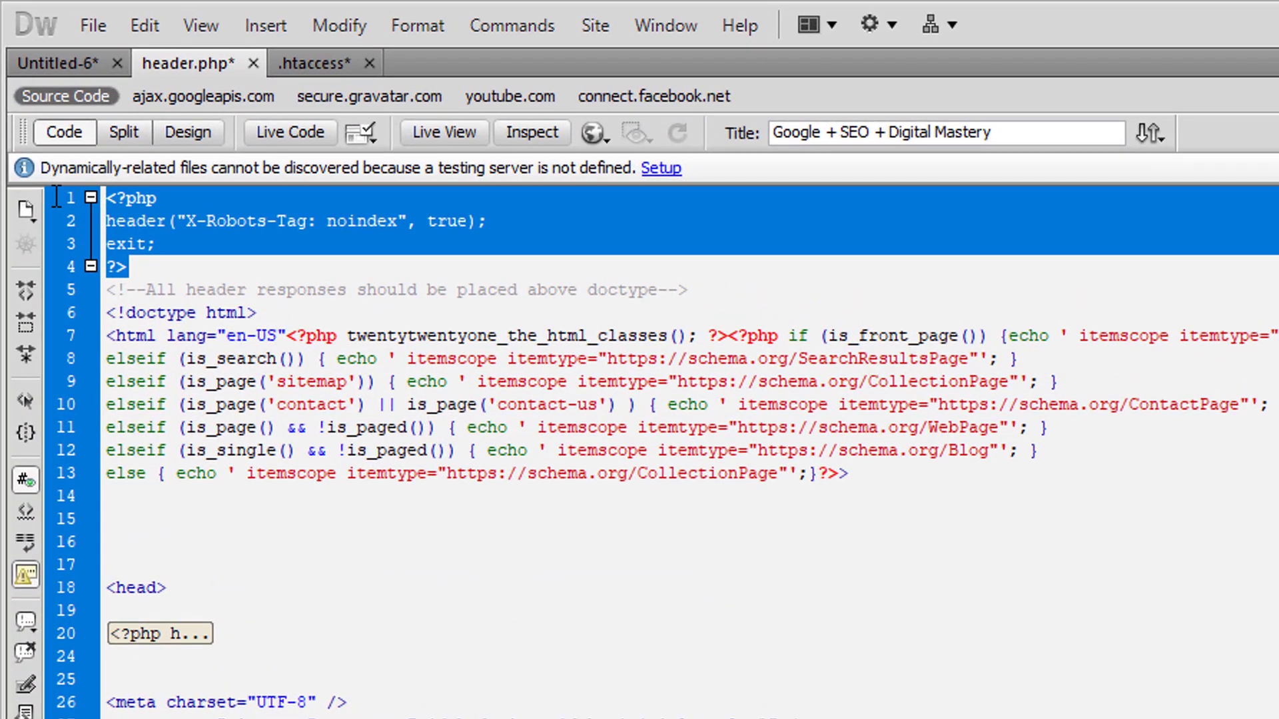
click(145, 265)
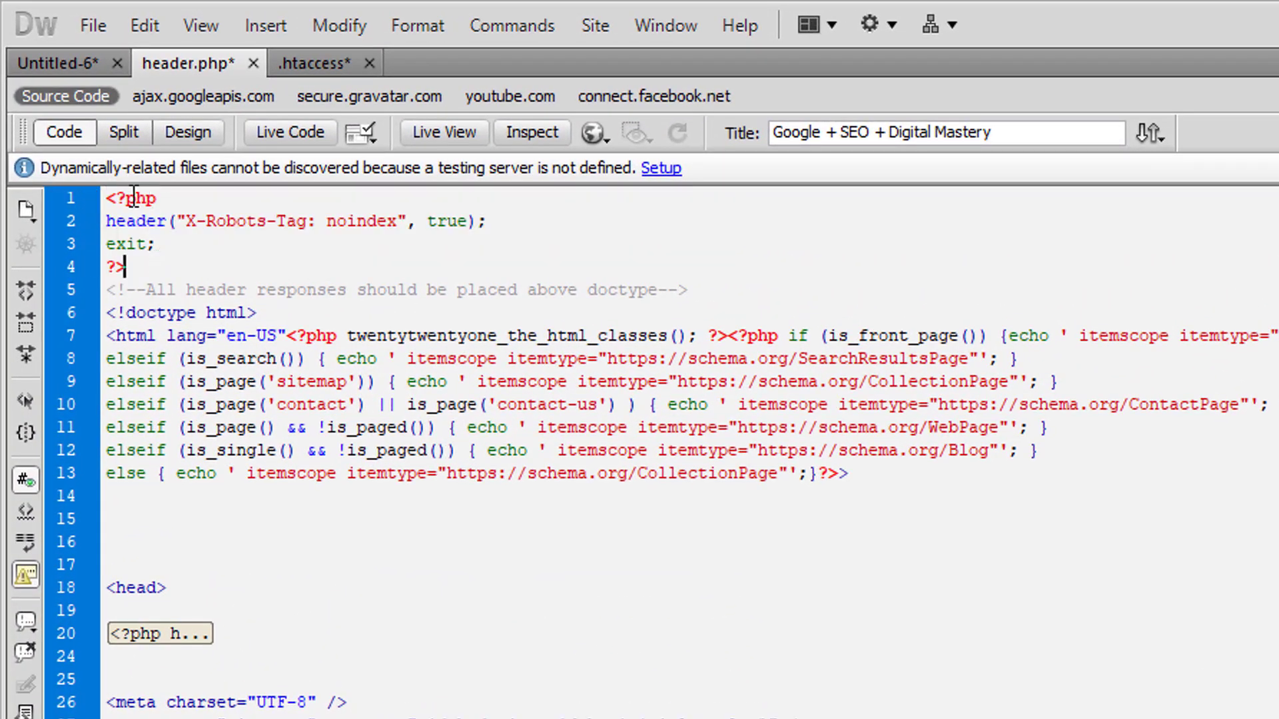
double_click(133, 199)
click(126, 200)
double_click(130, 220)
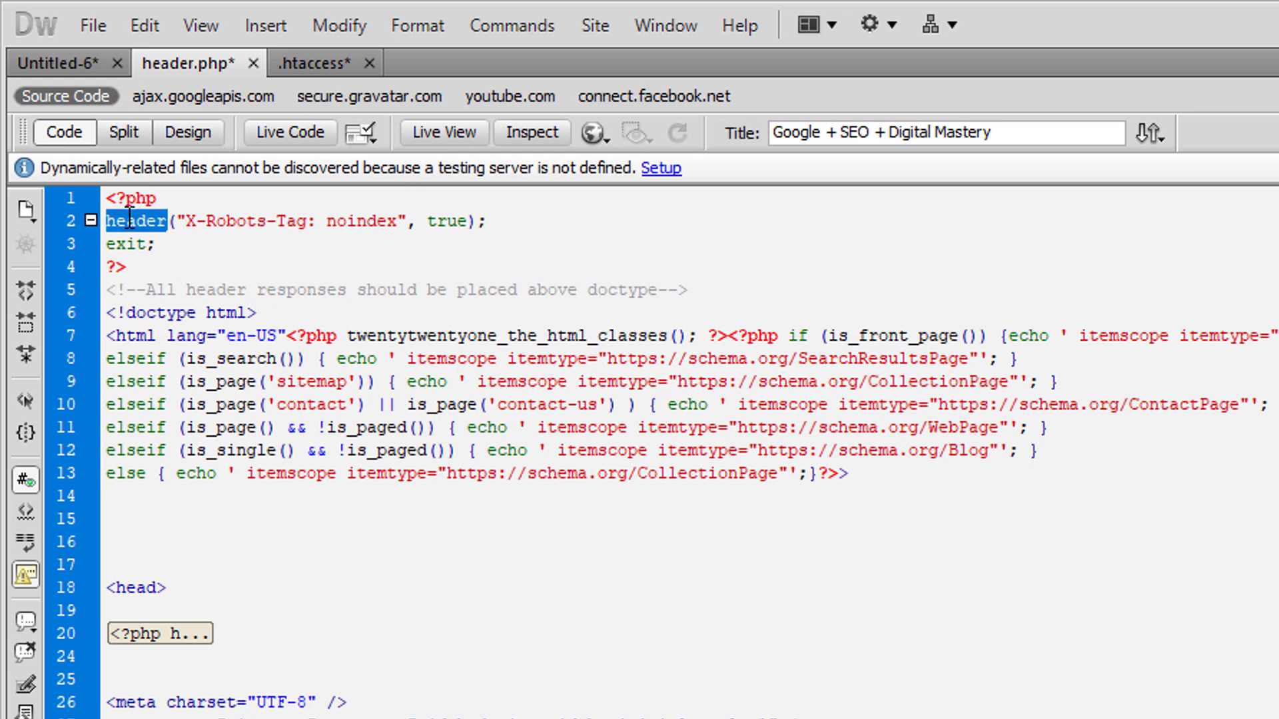
drag(184, 220, 303, 221)
double_click(350, 224)
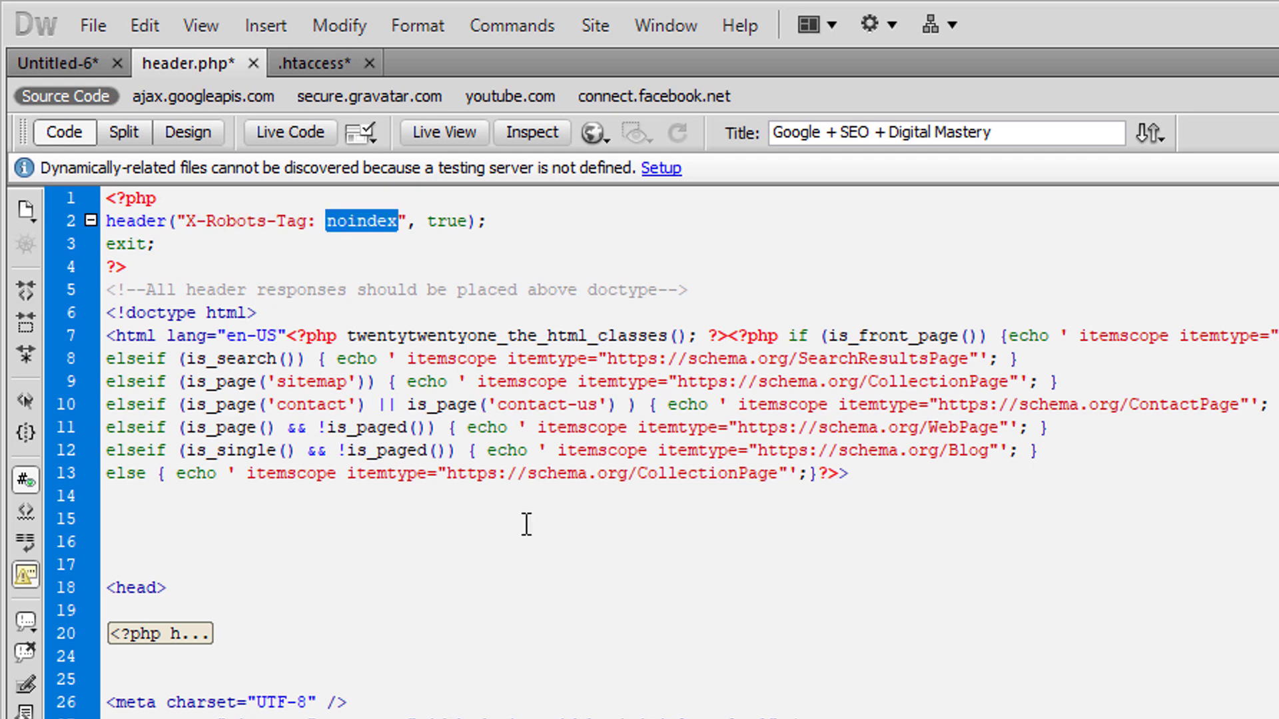
double_click(441, 222)
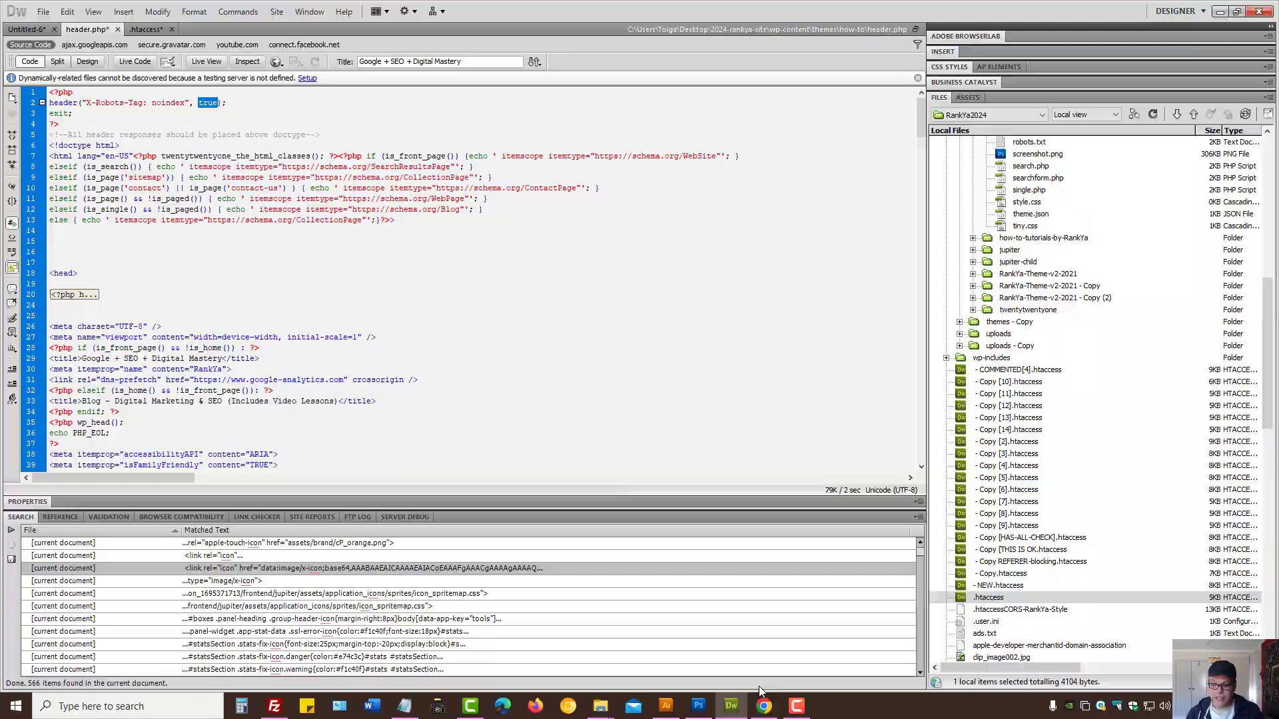
Glance at the tag page's source in Chrome, then return to header.php in Dreamweaver.
click(764, 706)
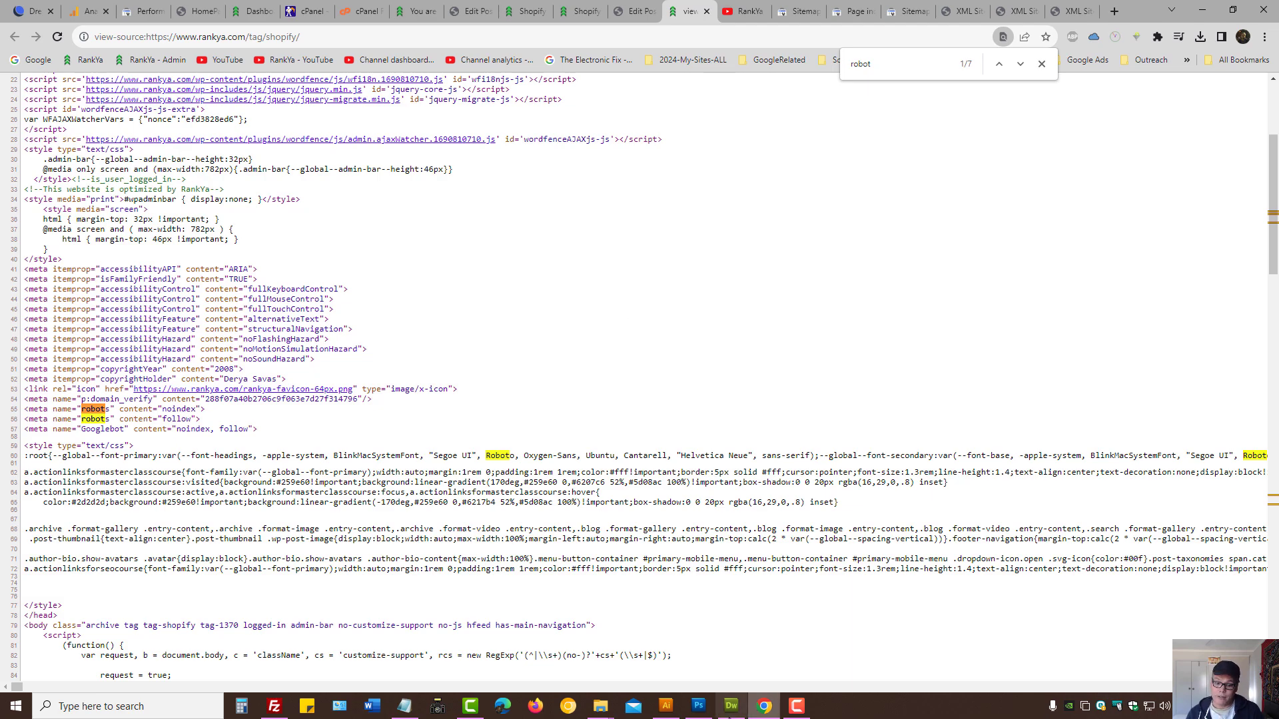
click(731, 706)
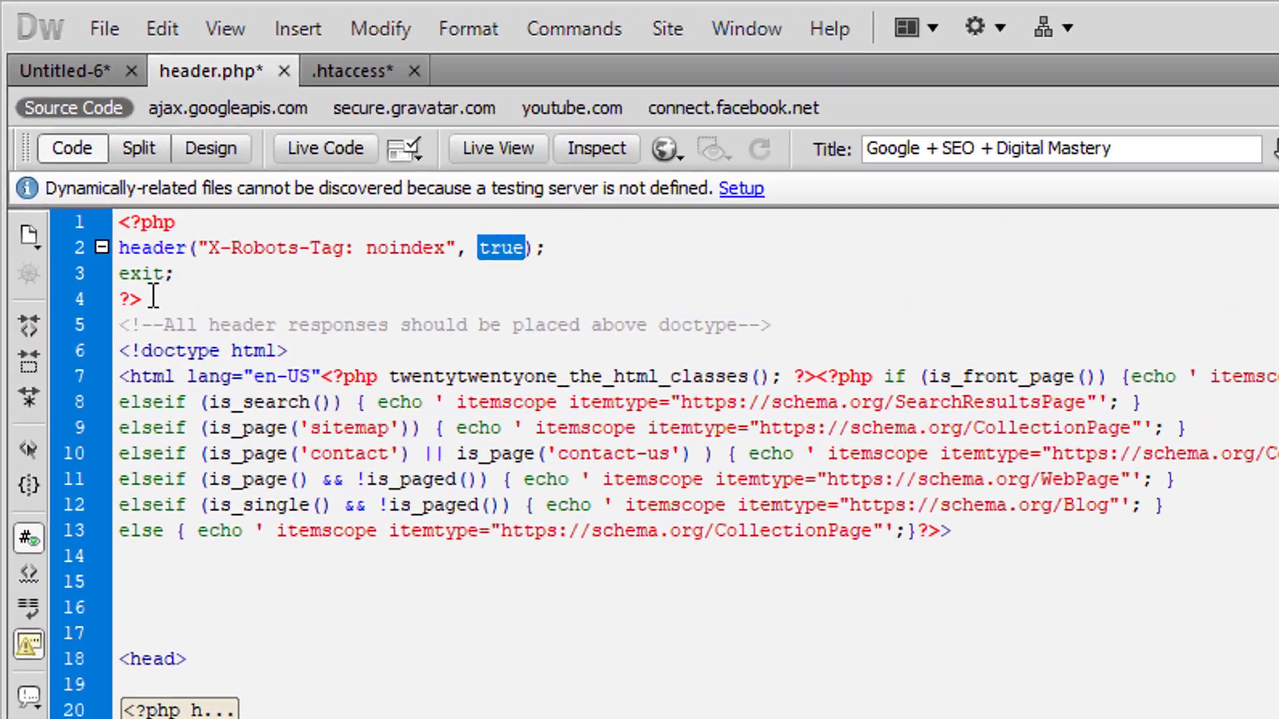
Check header.php's PHP block, then highlight X-Robots-Tag and noindex on .htaccess line 17.
drag(72, 152, 60, 113)
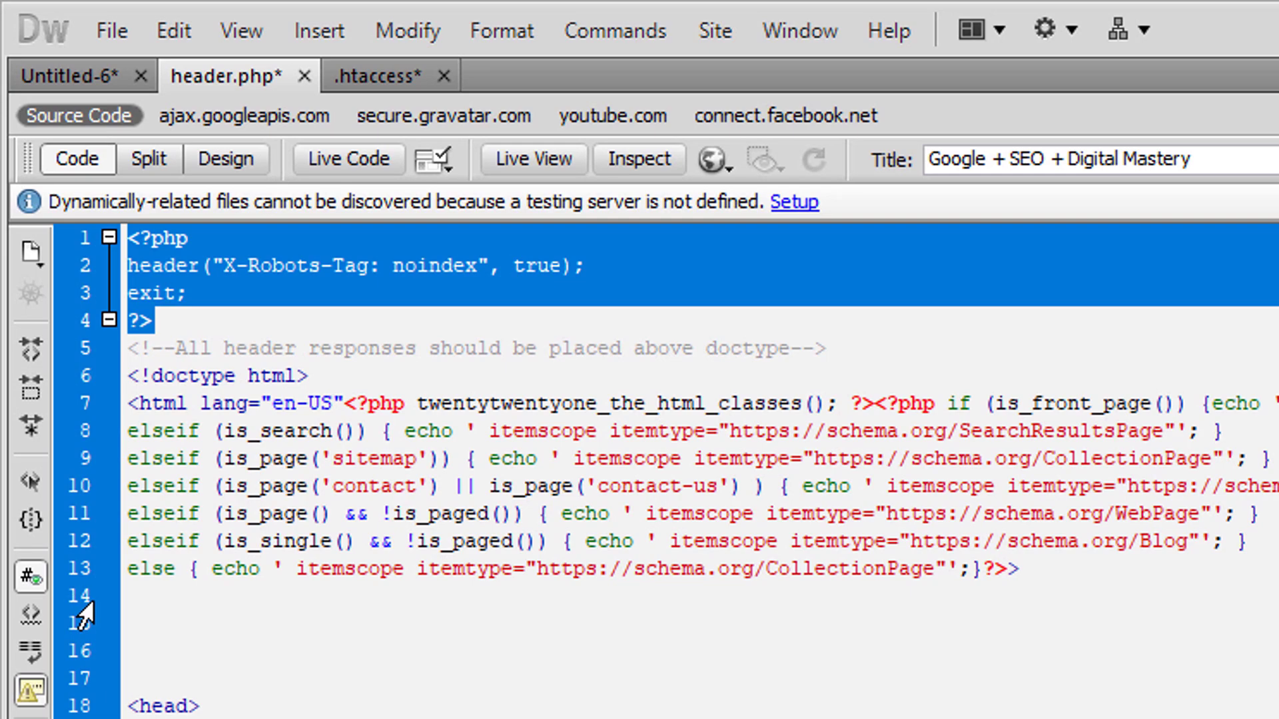
click(316, 354)
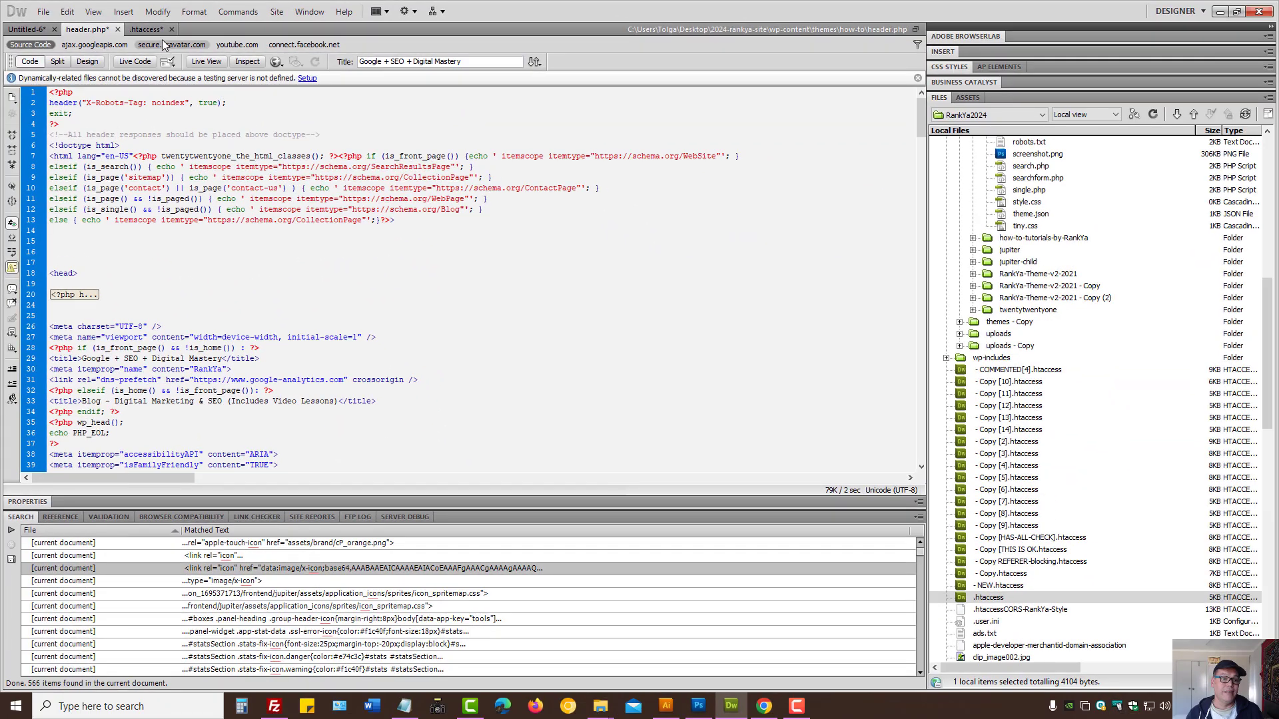
click(149, 30)
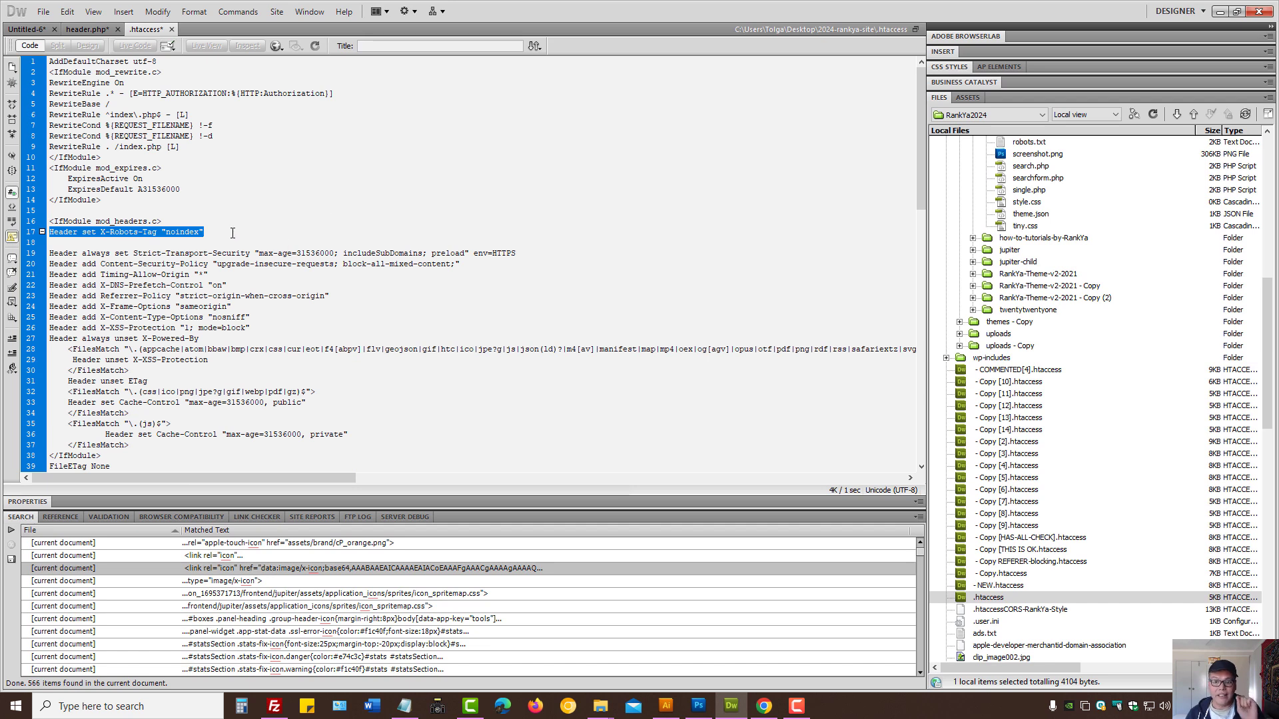
click(28, 232)
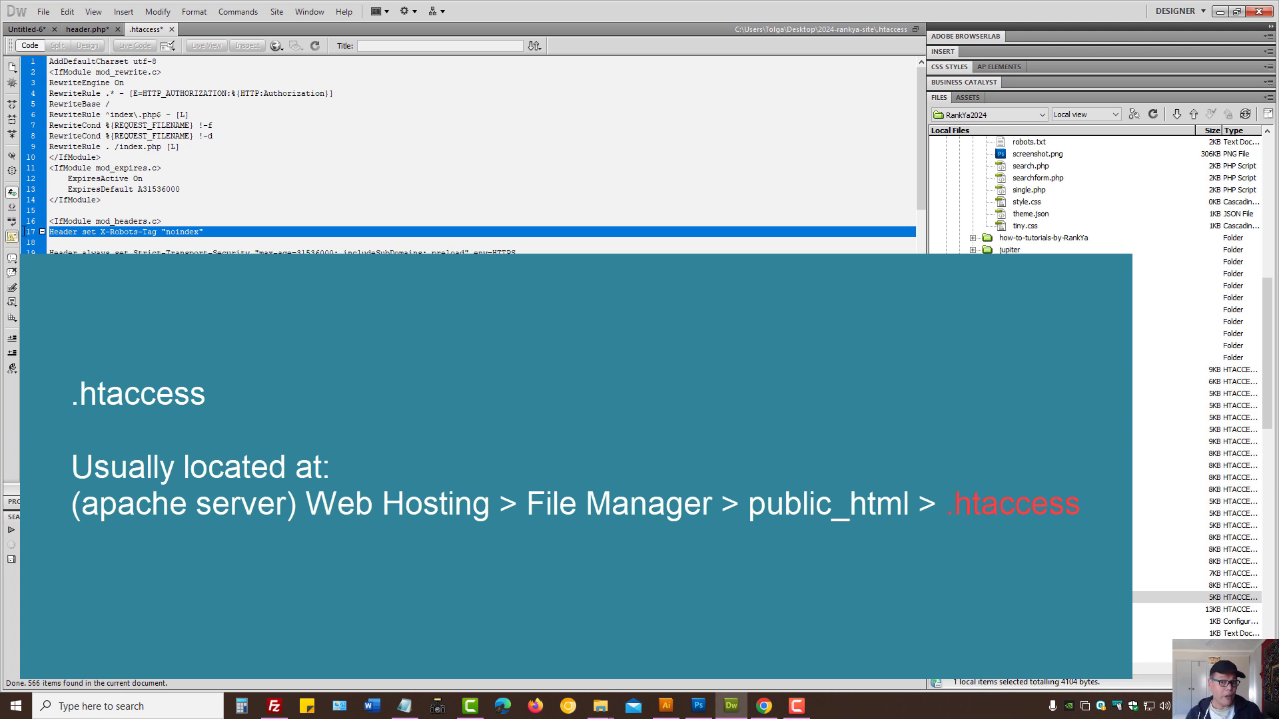
click(110, 231)
drag(102, 231, 158, 232)
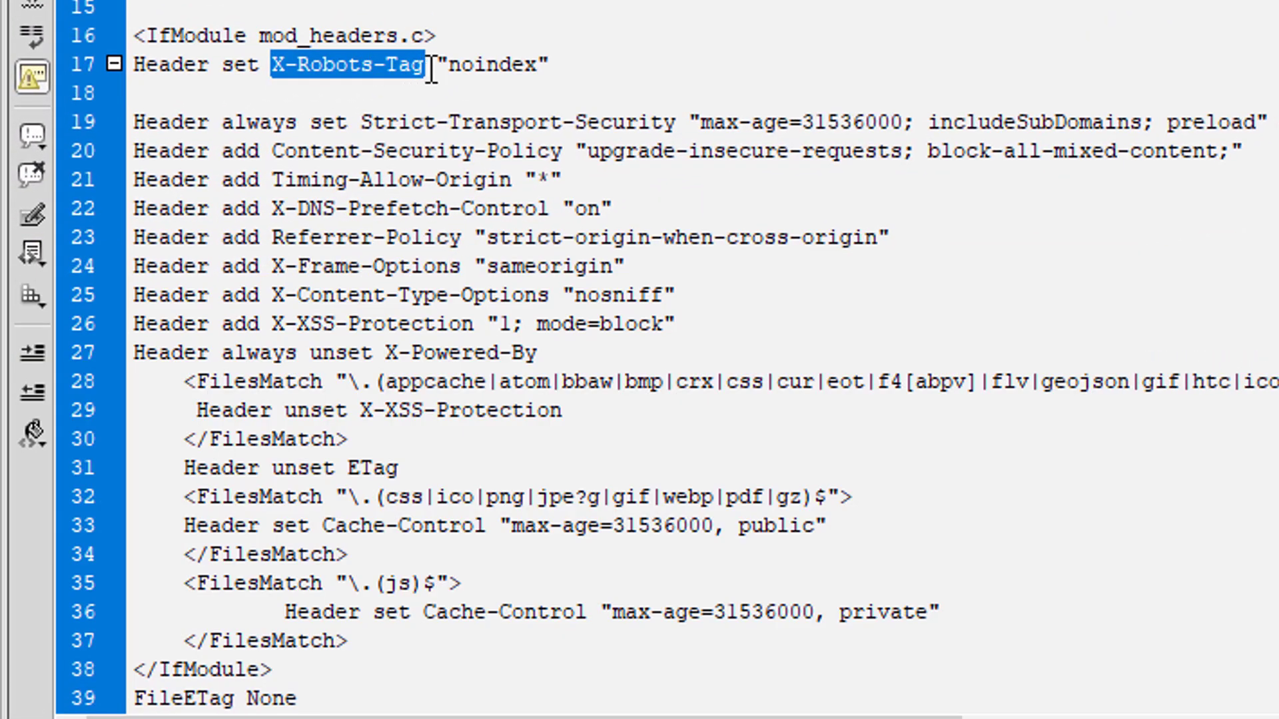
double_click(514, 66)
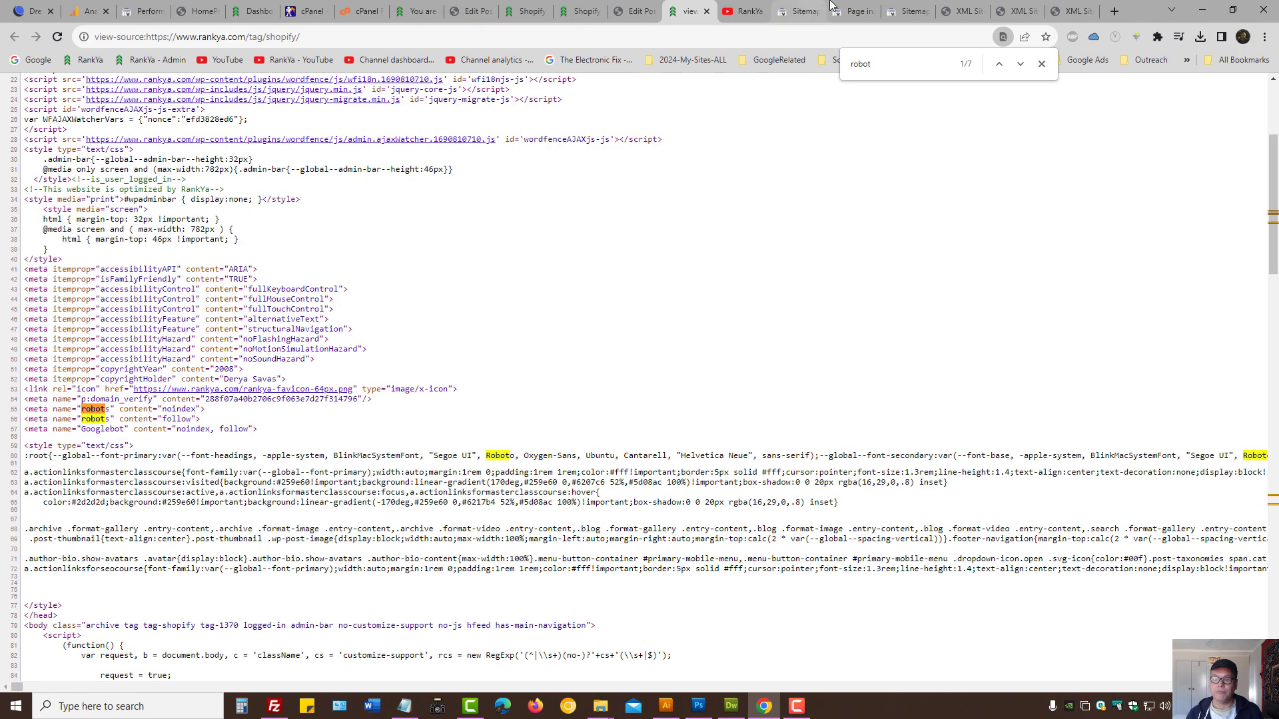
Return to the Chrome tab showing Search Console's 'Excluded by noindex tag' report.
click(852, 12)
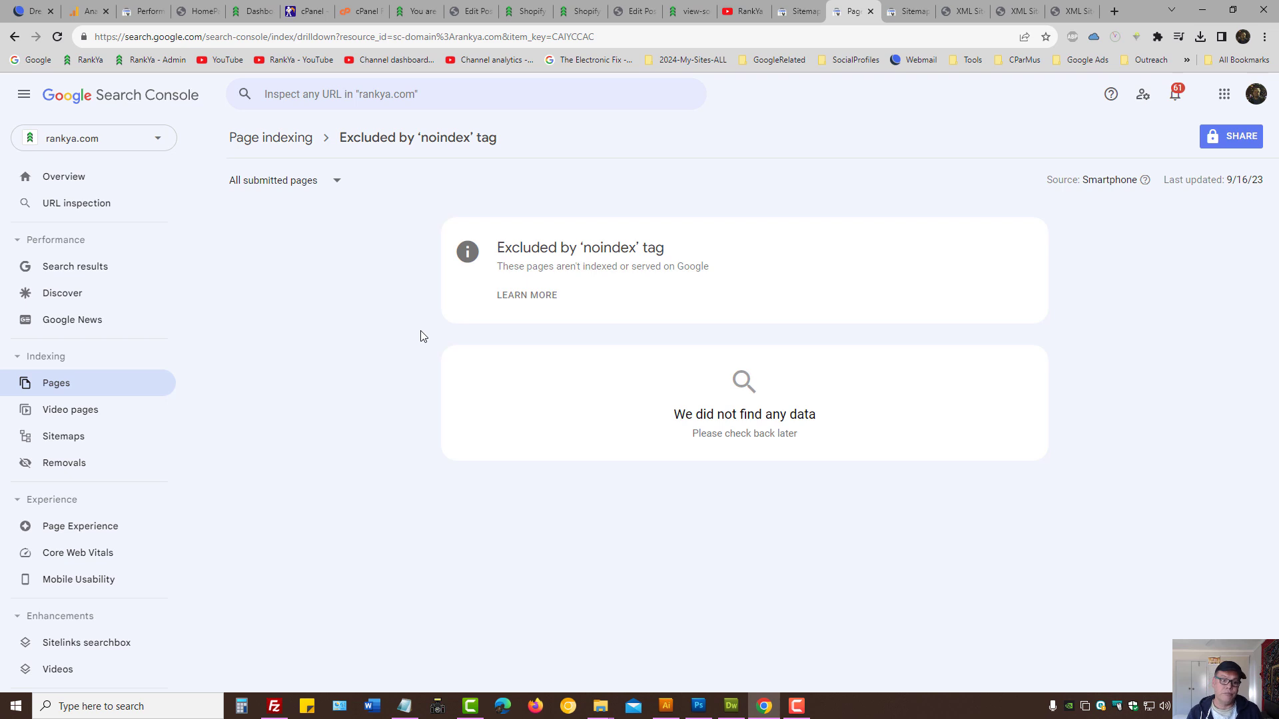
Filter the noindex report to All known pages, revealing 331 affected pages and example URLs.
click(336, 181)
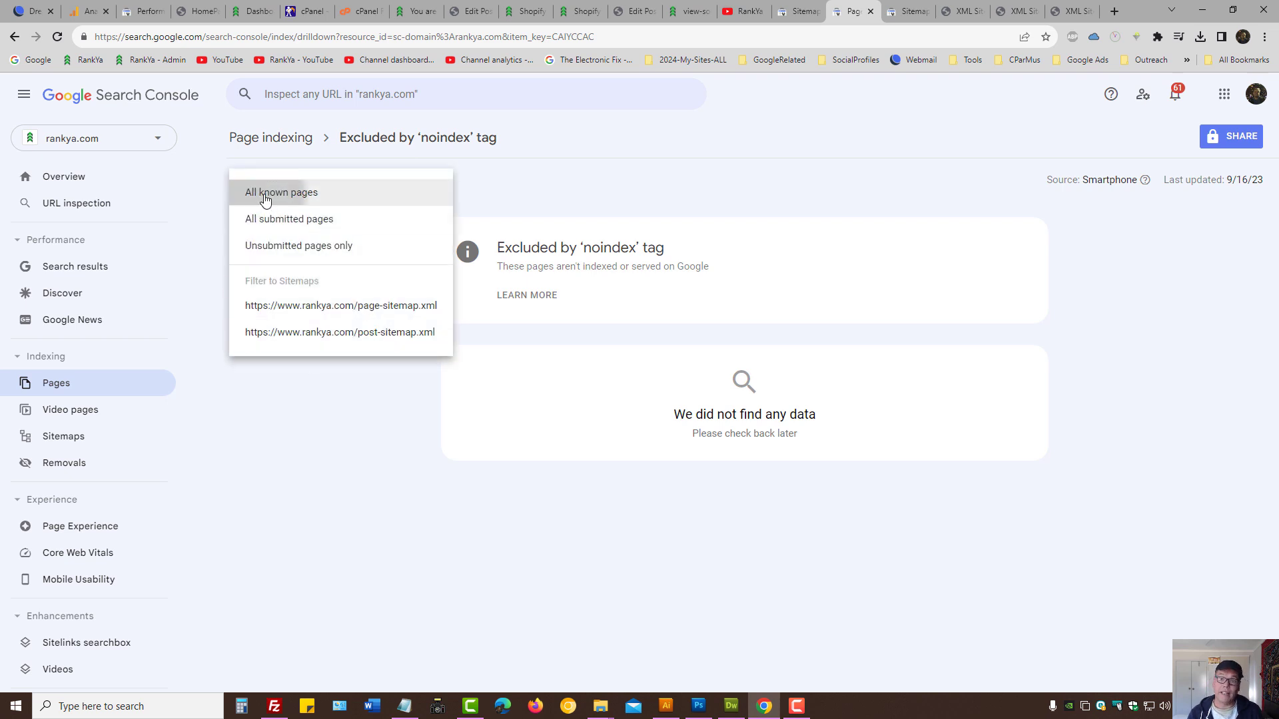
click(265, 193)
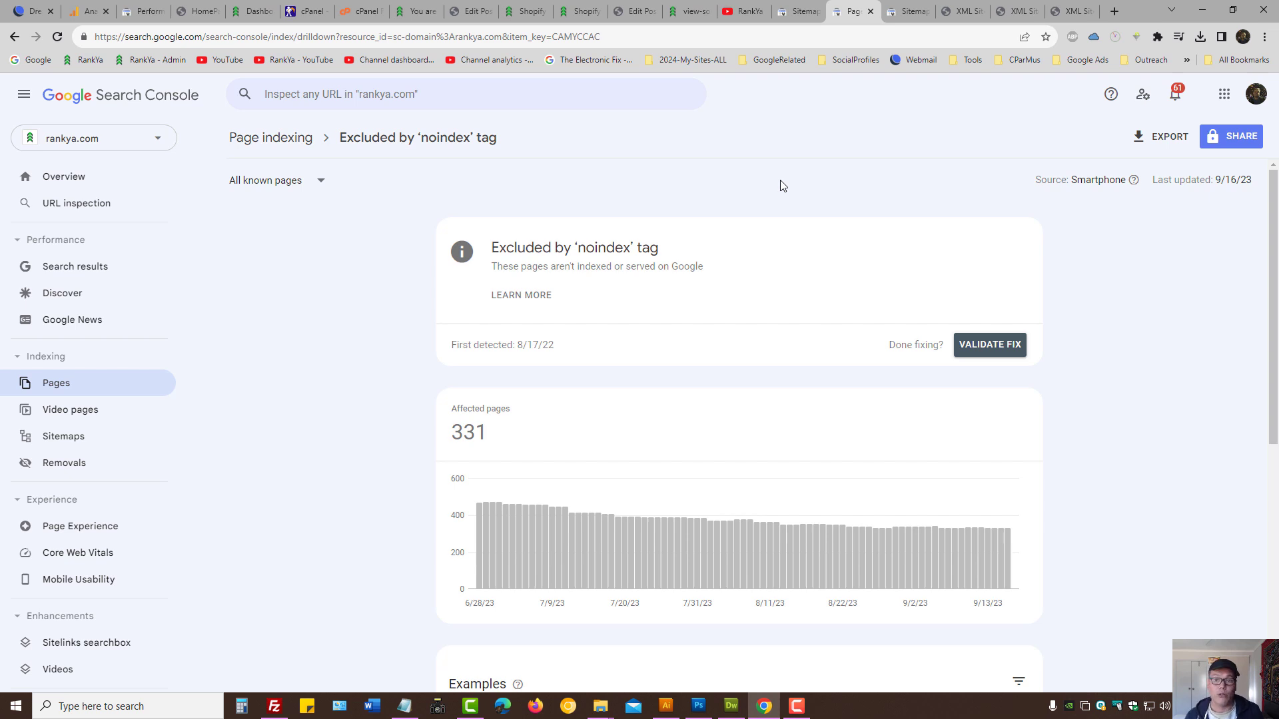
scroll(750, 203, down, 5)
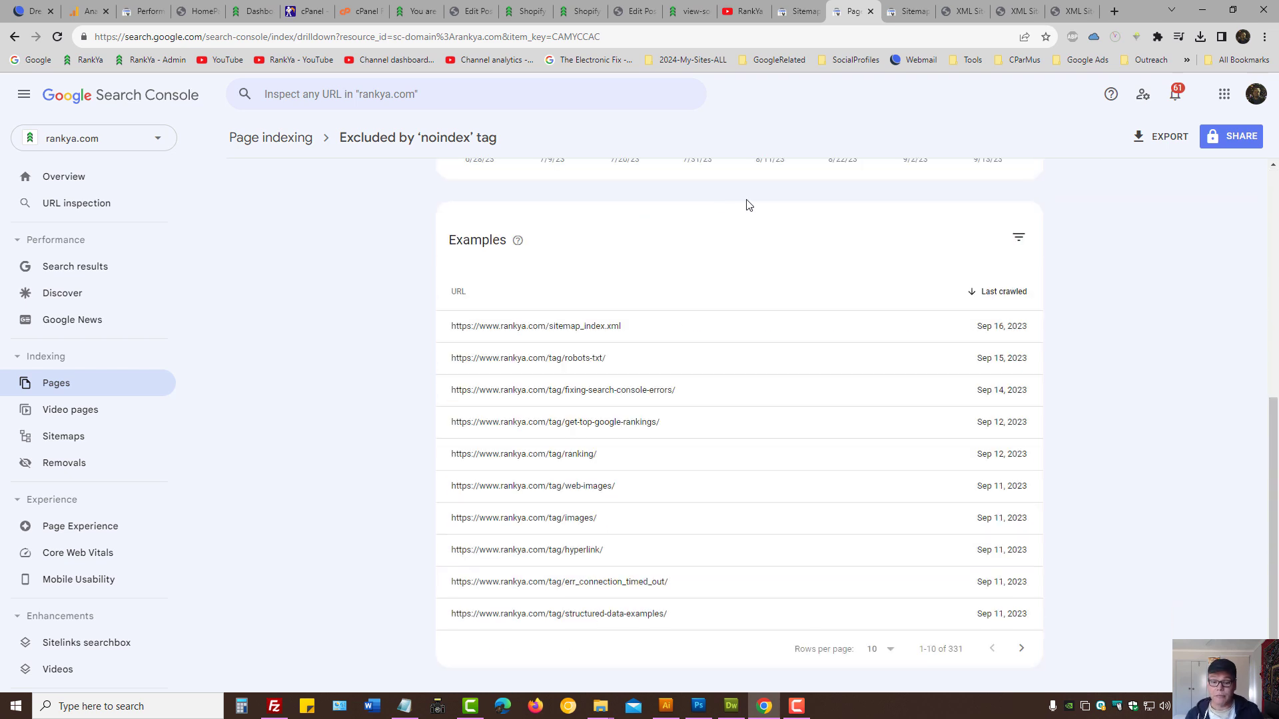
Inspect the tag/robots-txt URL, confirming 'URL is not on Google', then go back to its source.
click(566, 370)
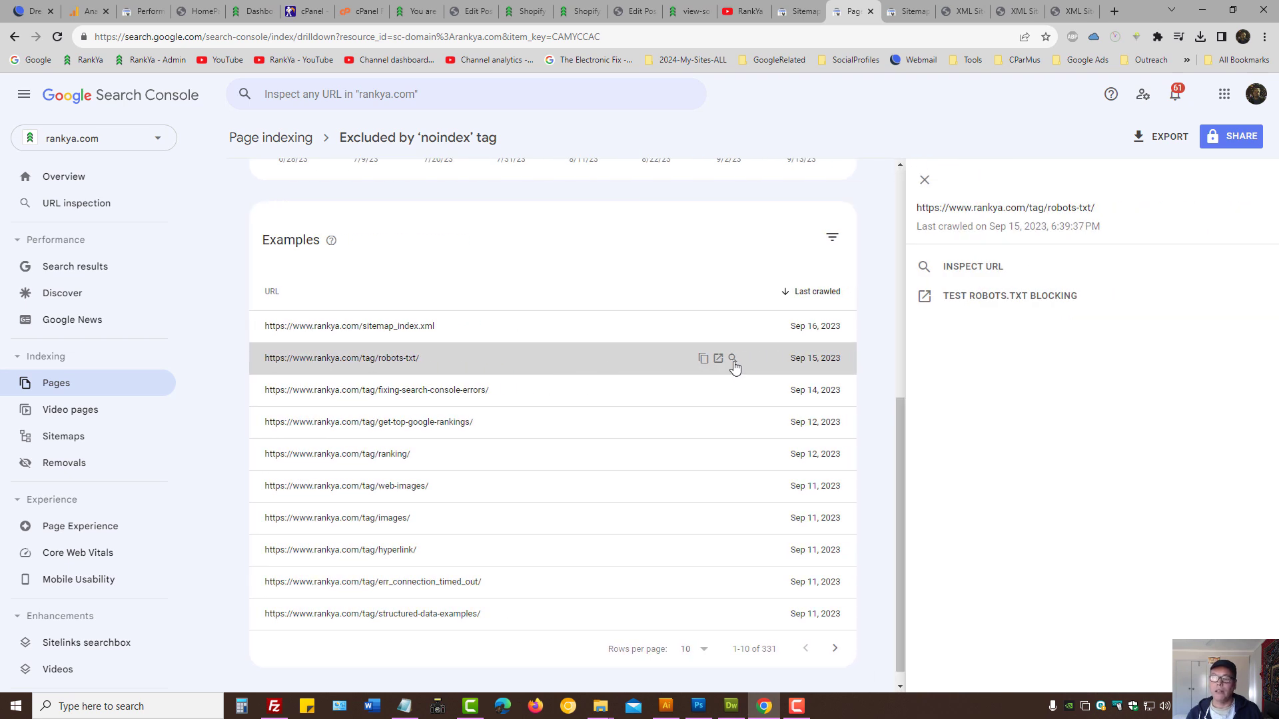
click(980, 270)
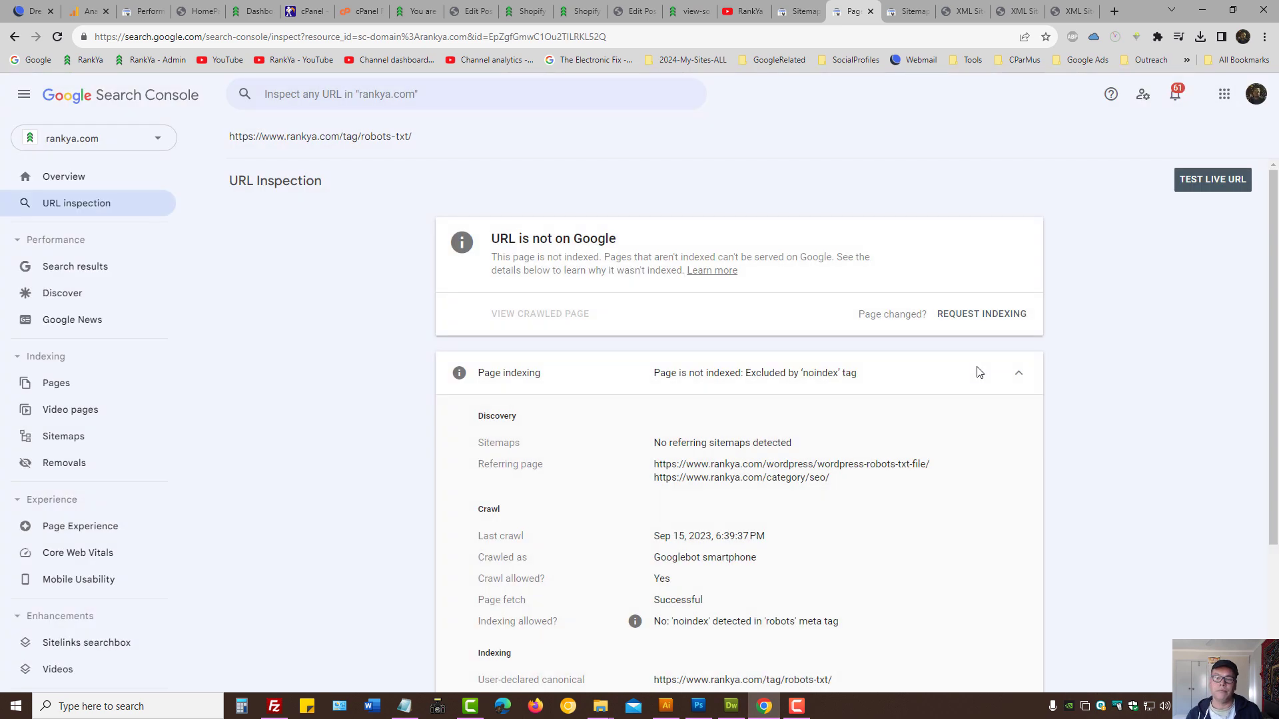
drag(492, 240, 626, 239)
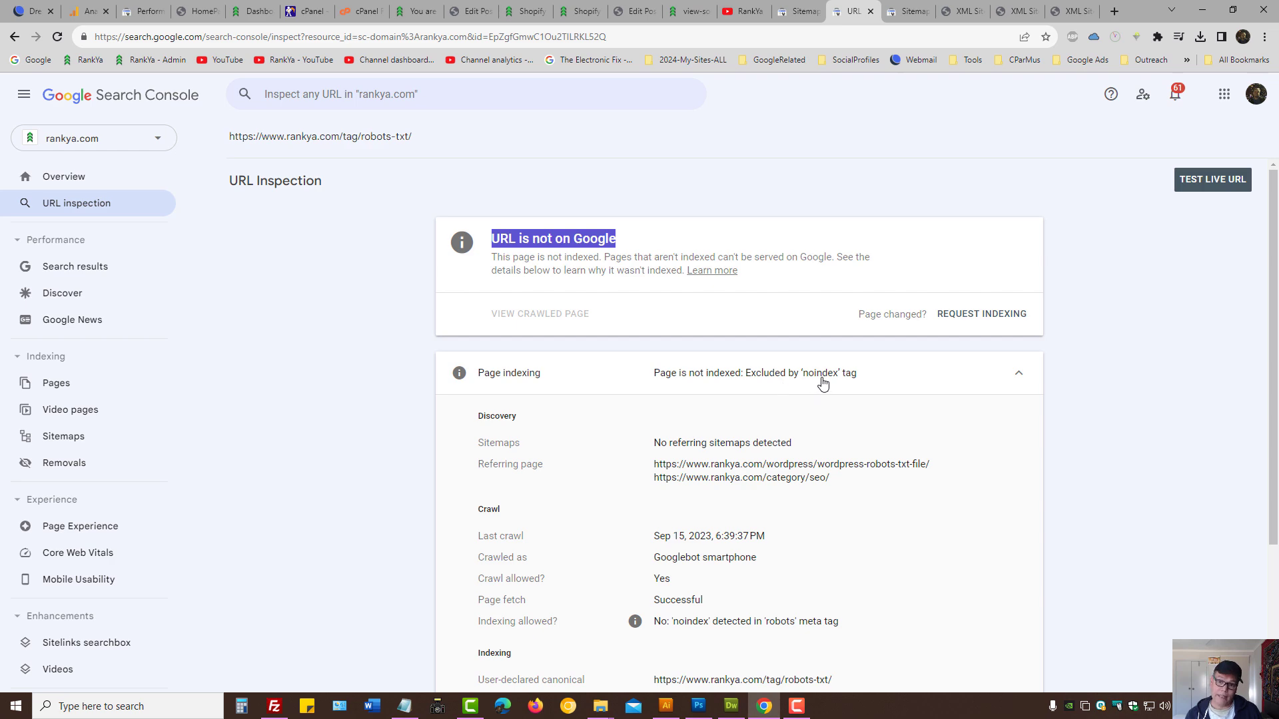
click(691, 11)
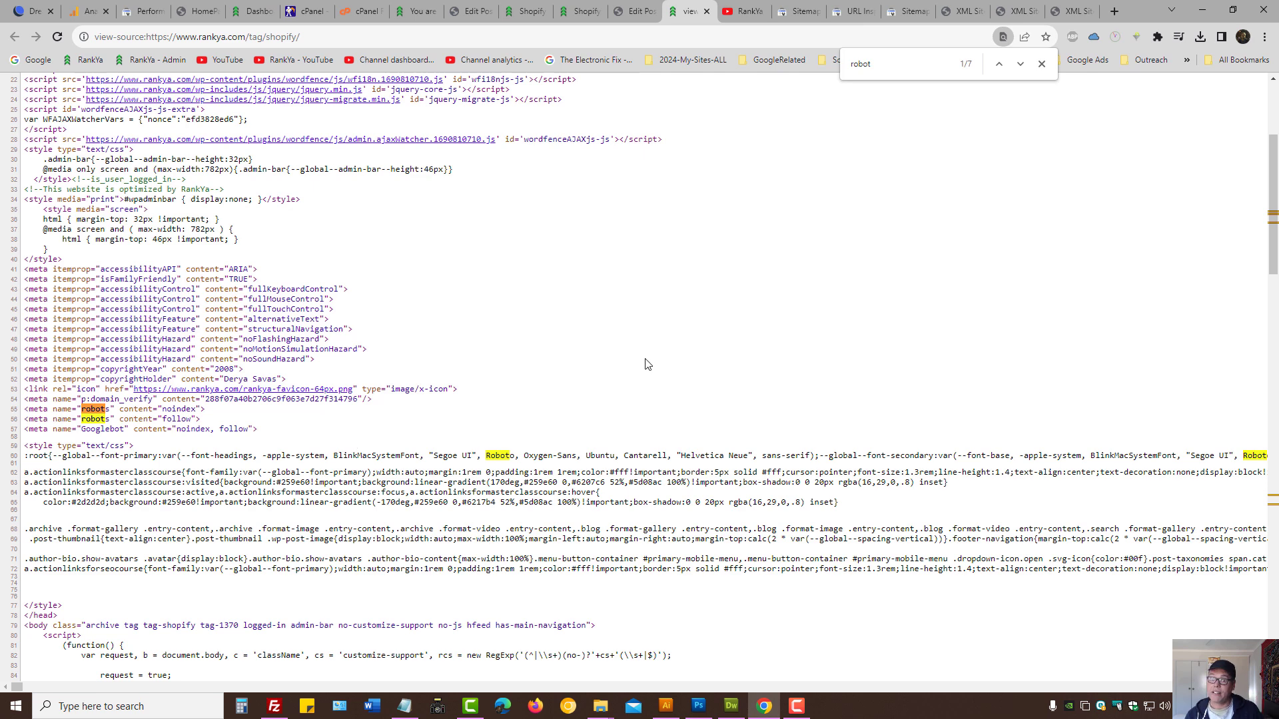
Compare the inspection result with the source and select the robots noindex meta tag on line 55.
click(854, 11)
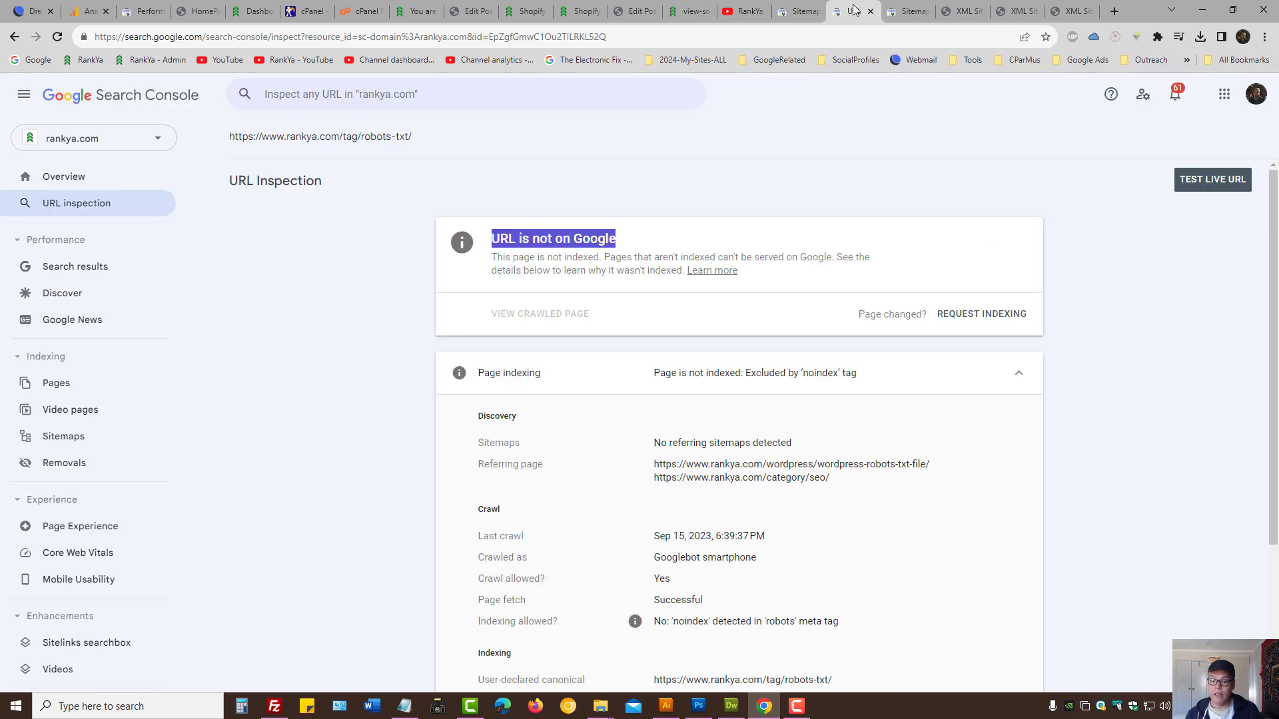
click(690, 10)
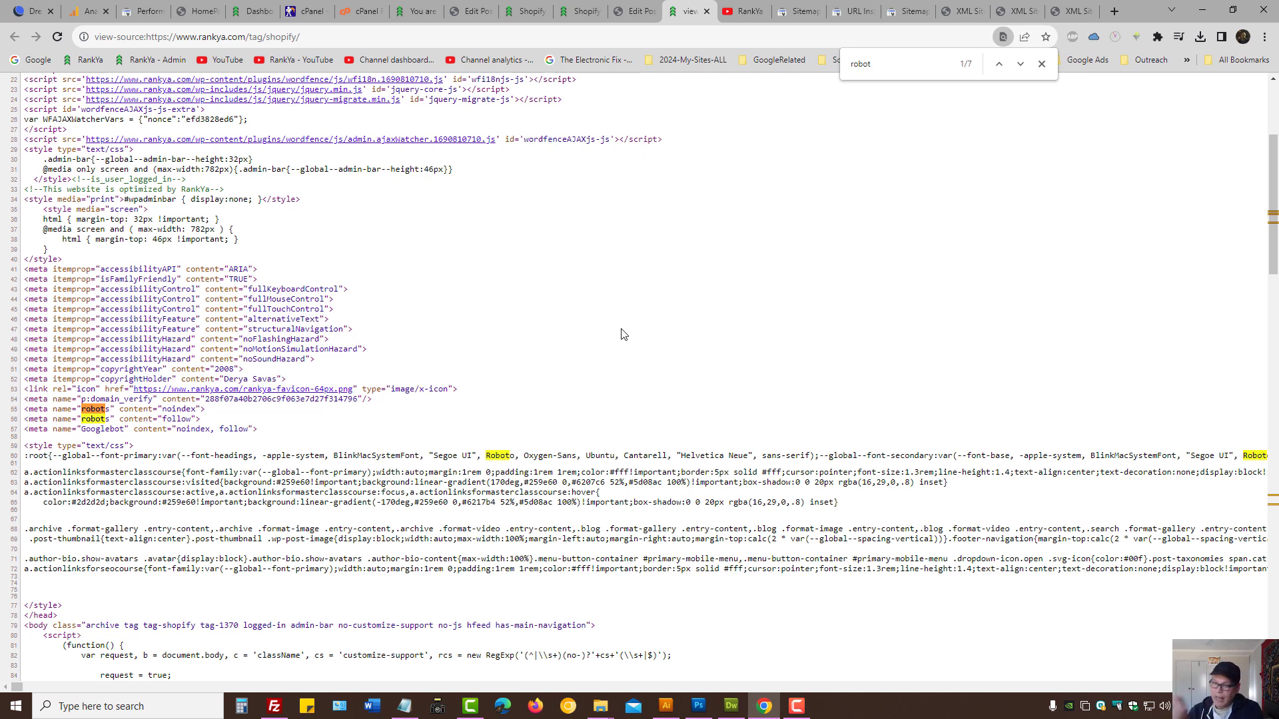
triple_click(181, 410)
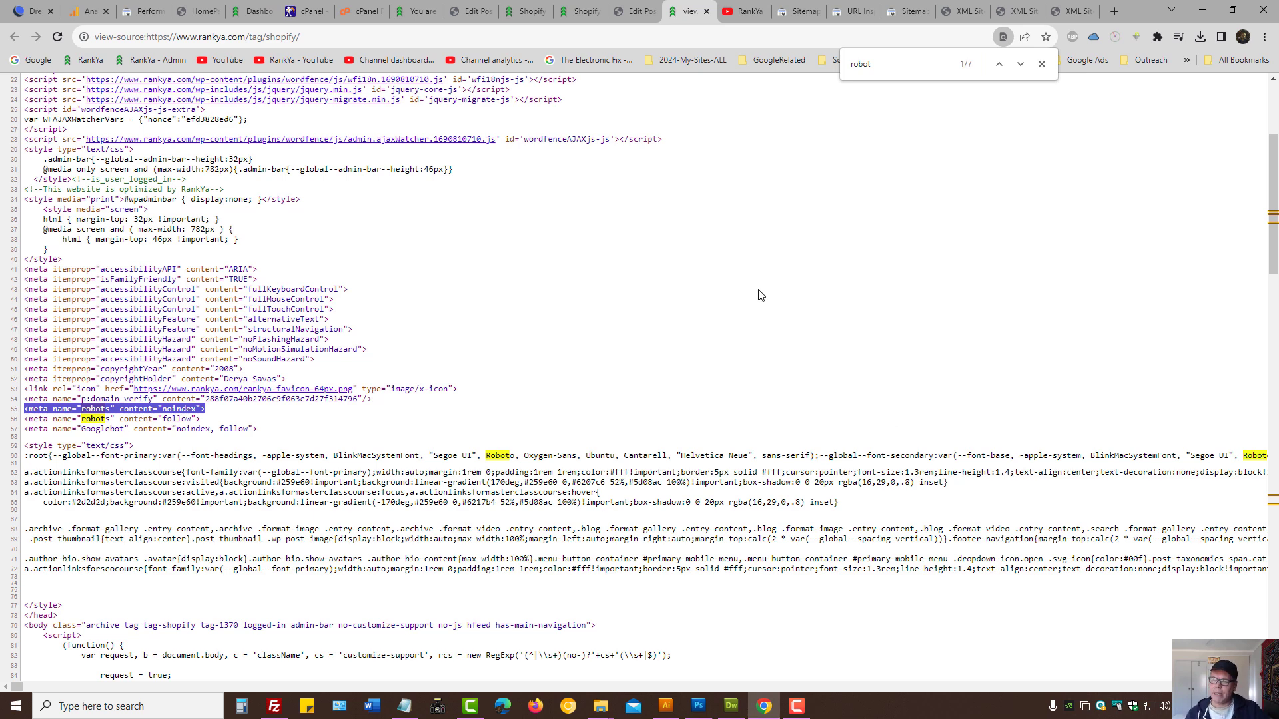
Check the PHP block sending the noindex header in header.php in Dreamweaver, then return to Chrome.
click(732, 705)
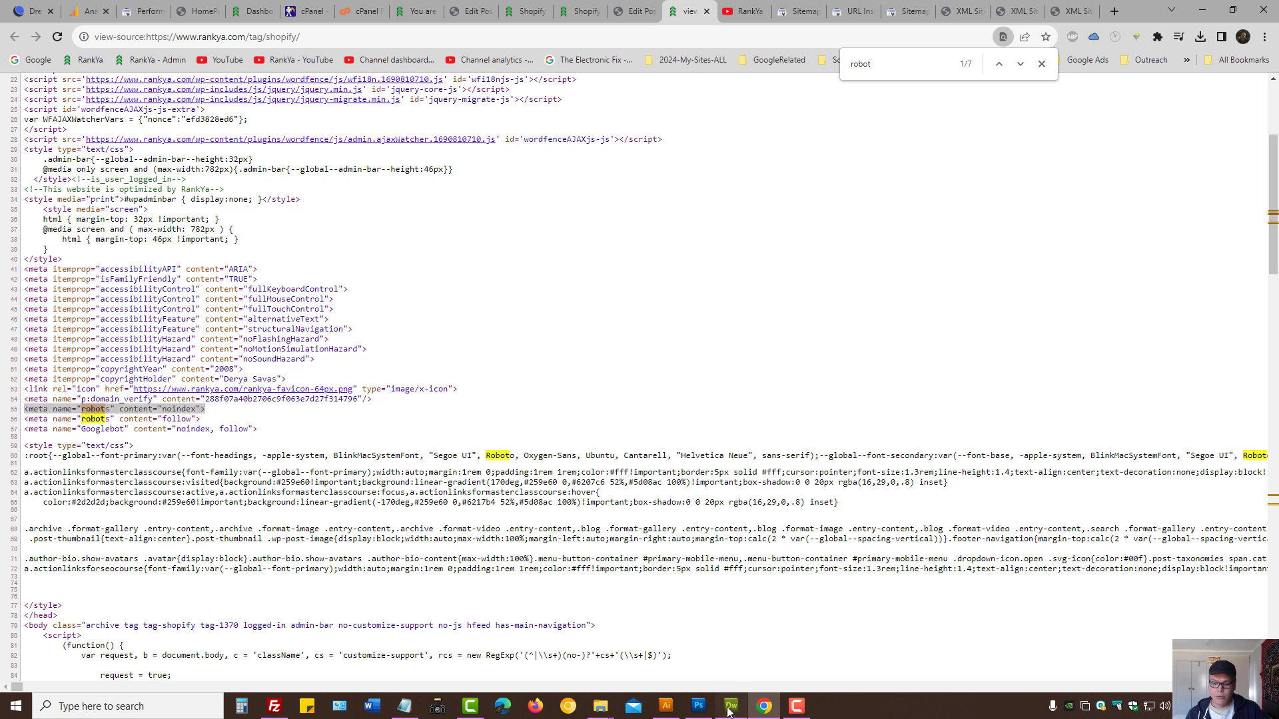
click(77, 29)
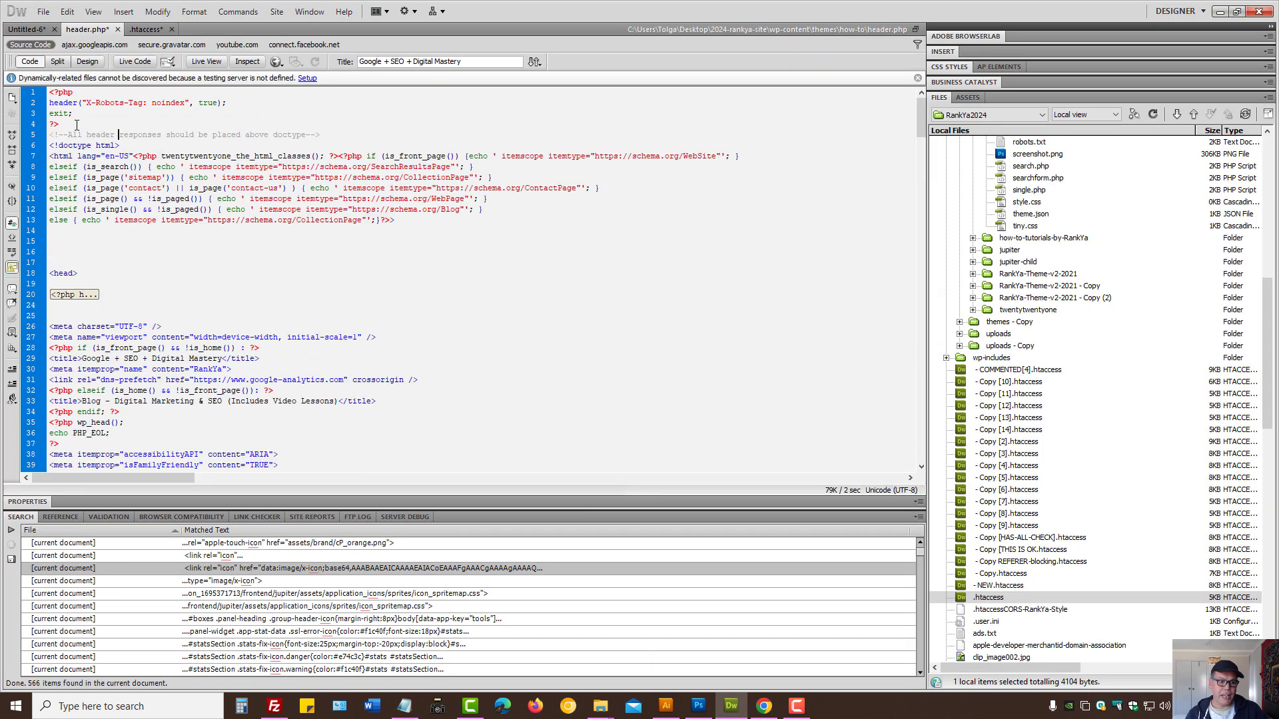
drag(73, 124, 49, 92)
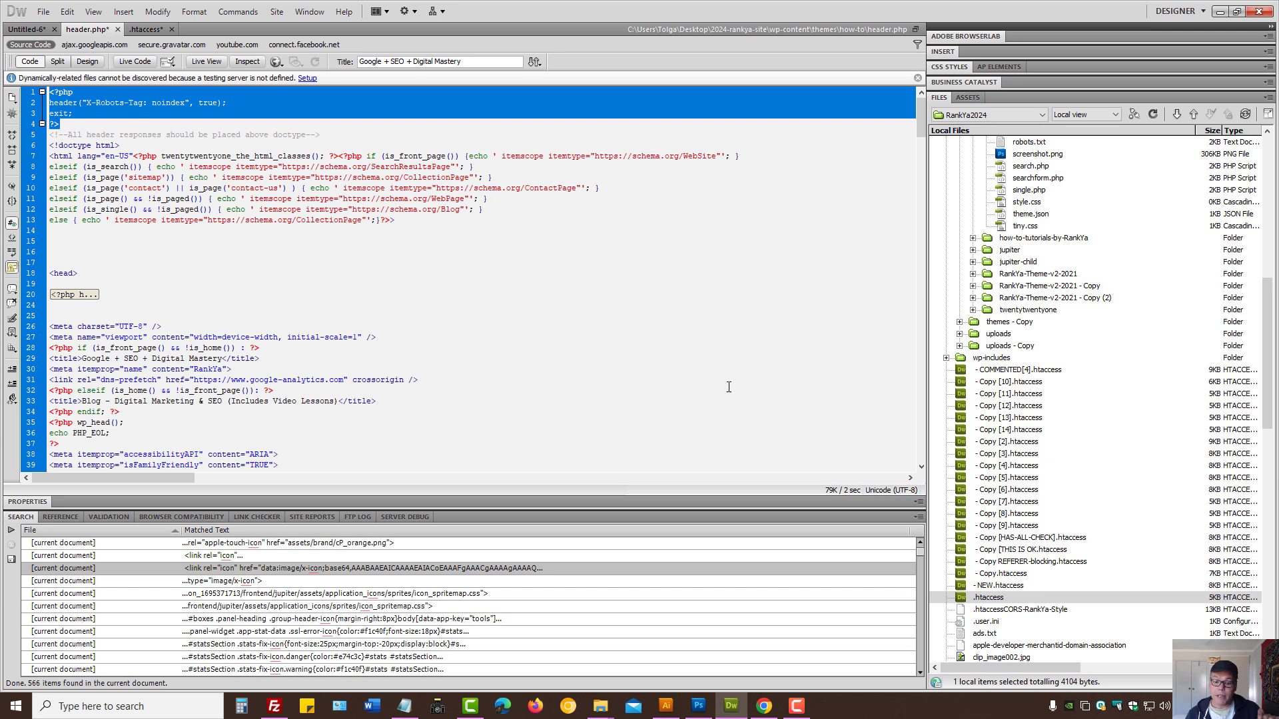
click(764, 707)
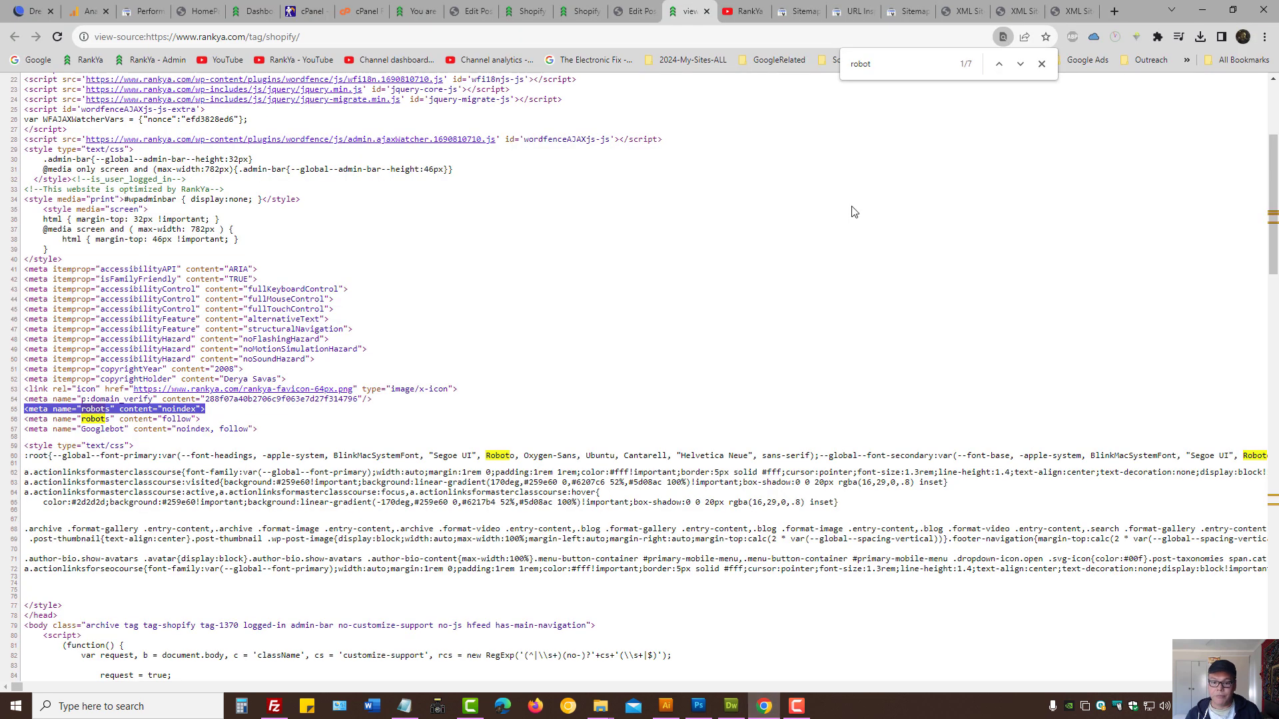
Leave the robots-txt inspection and open the /tag/ranking/ example URL in a new Chrome tab.
click(861, 8)
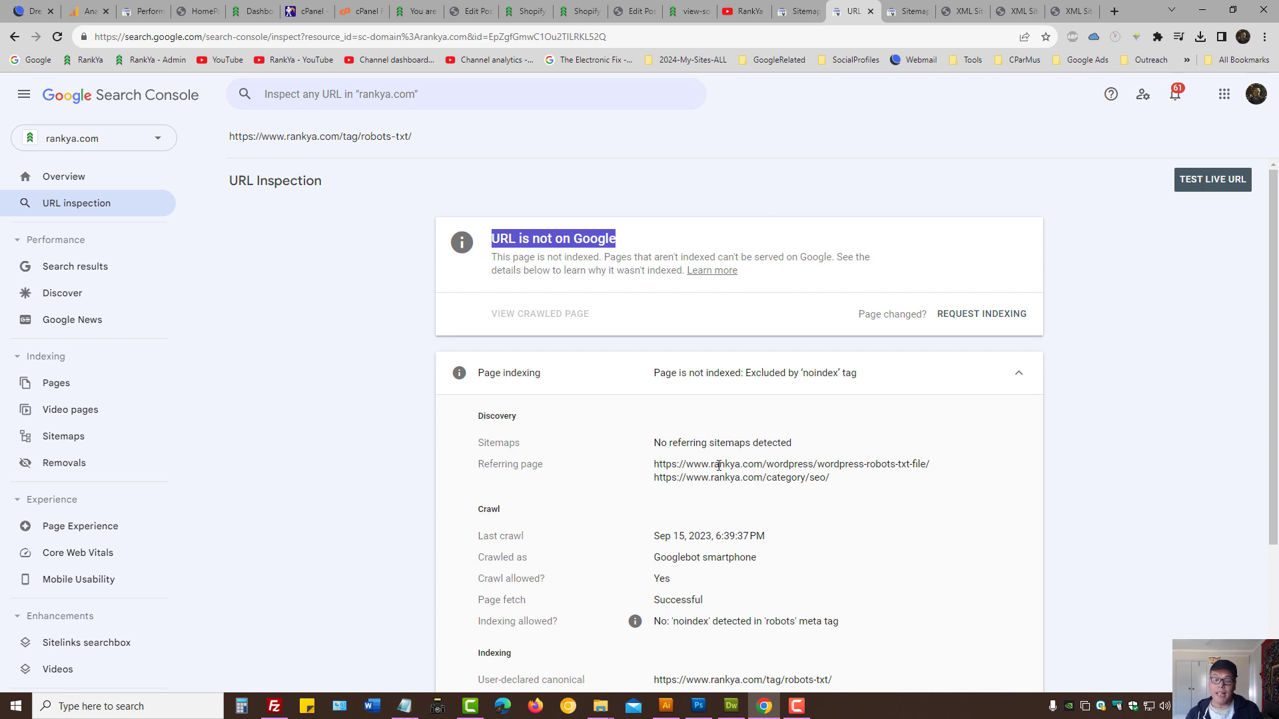
drag(430, 138, 241, 137)
click(373, 153)
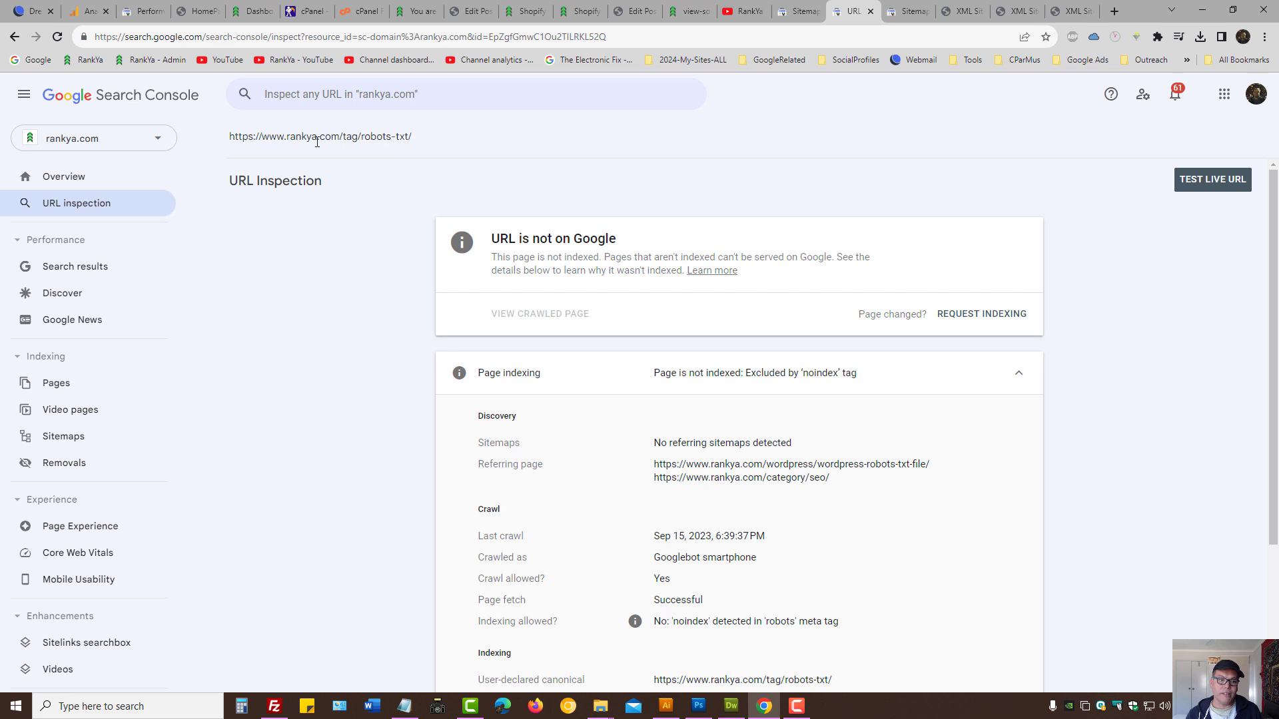
click(18, 44)
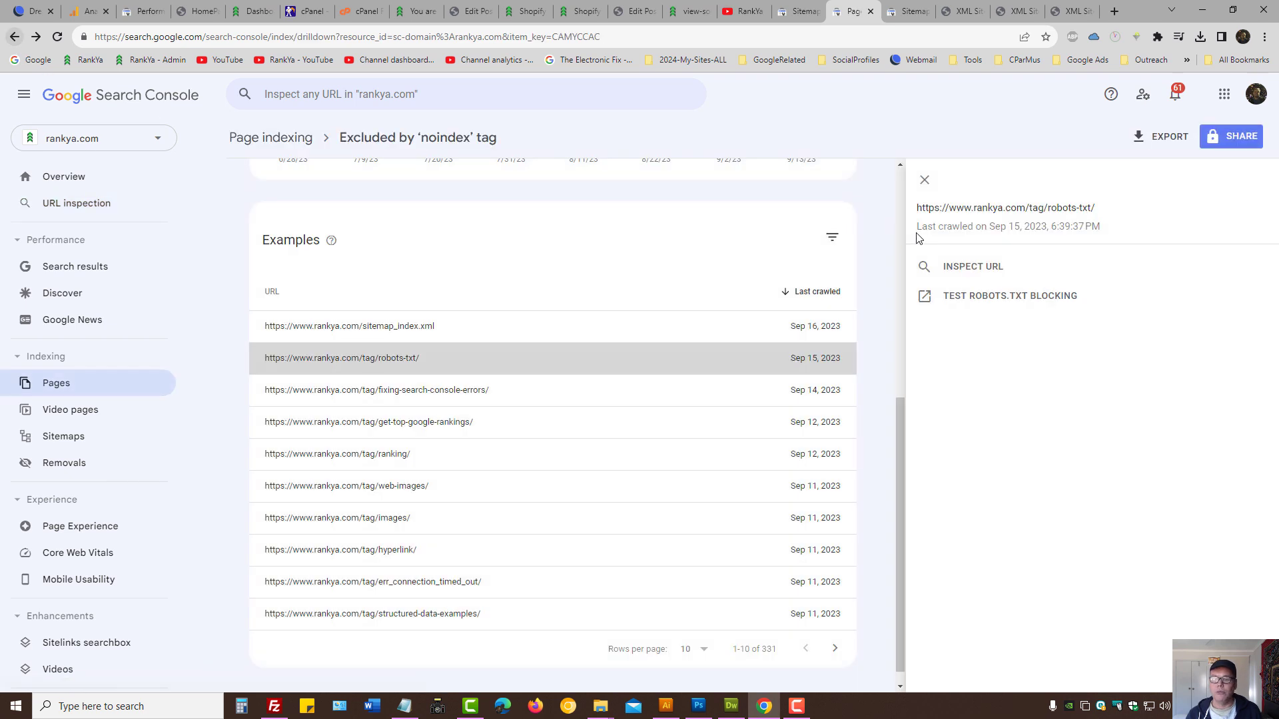
click(377, 460)
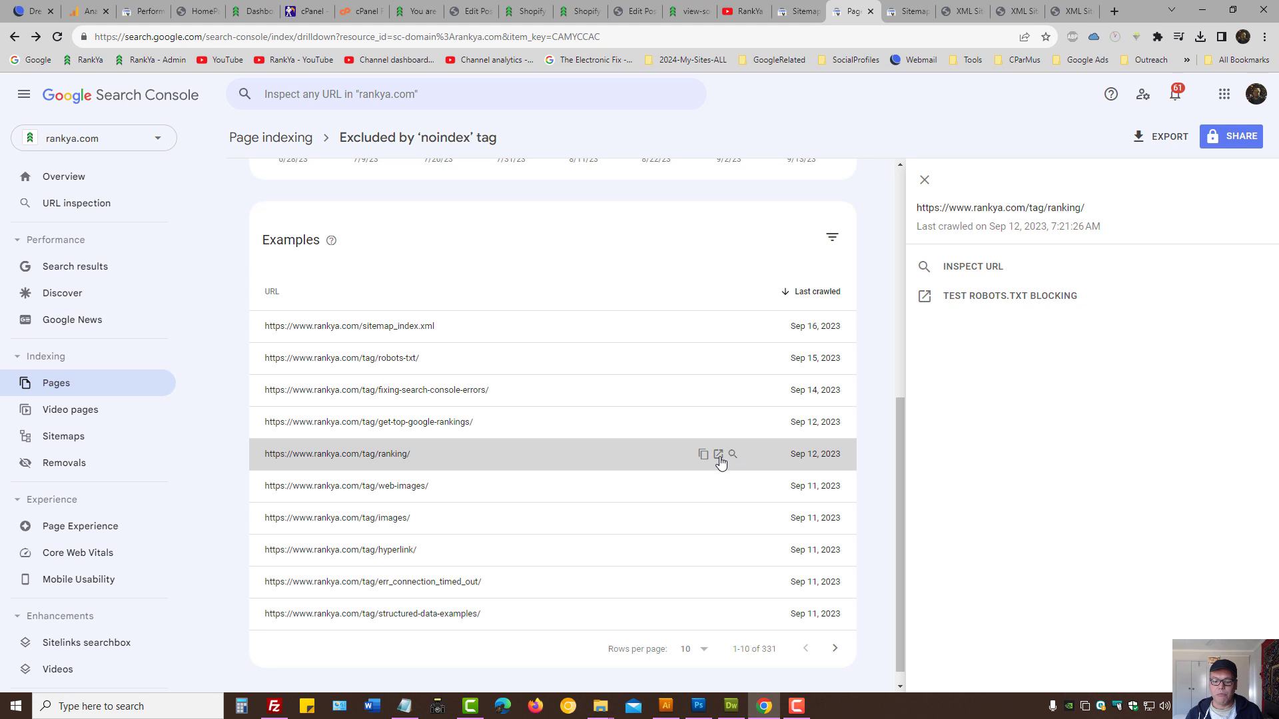
click(718, 459)
Select the 'Tag: ranking' heading on the live page, then view its source with Ctrl+U.
click(215, 44)
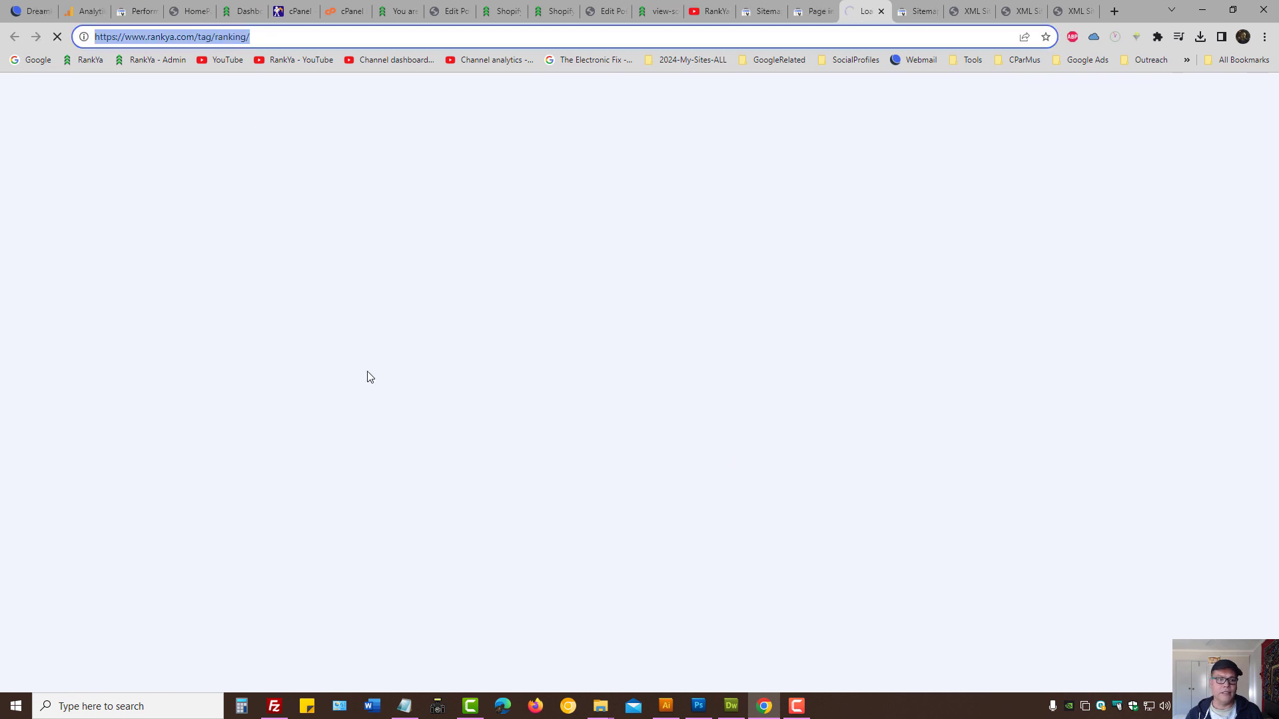
drag(542, 246, 811, 251)
click(888, 240)
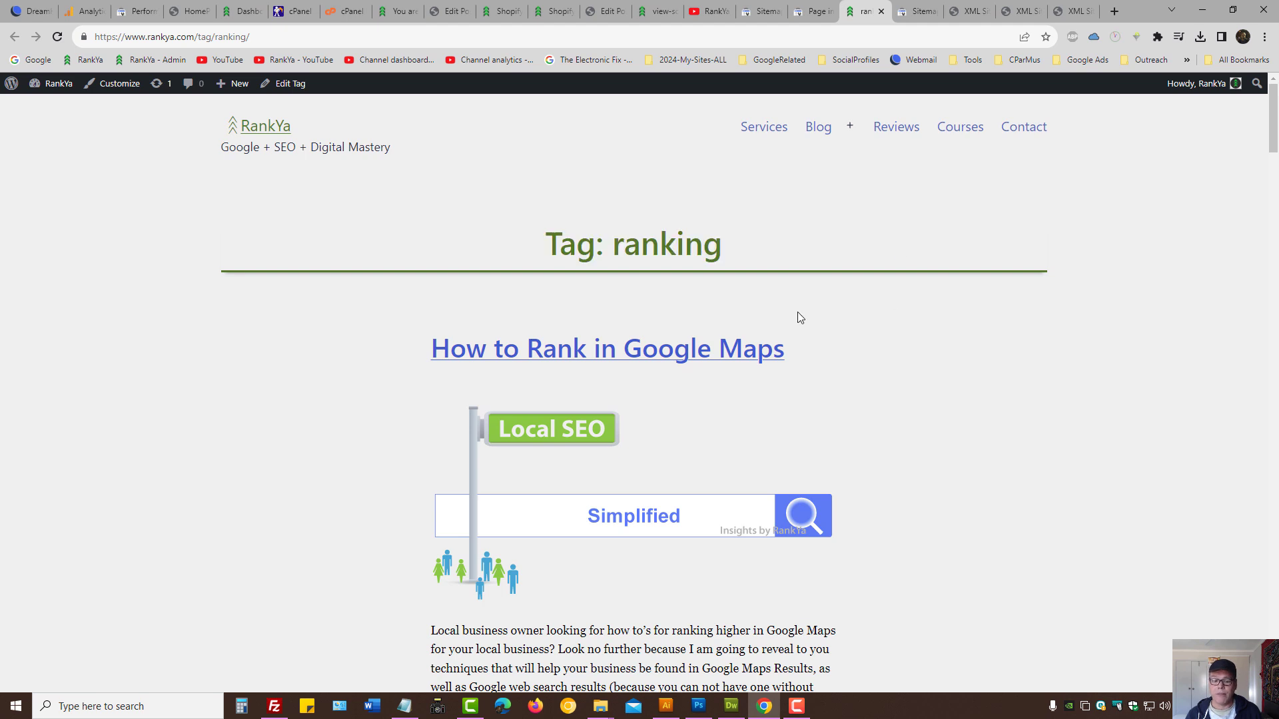
triple_click(785, 253)
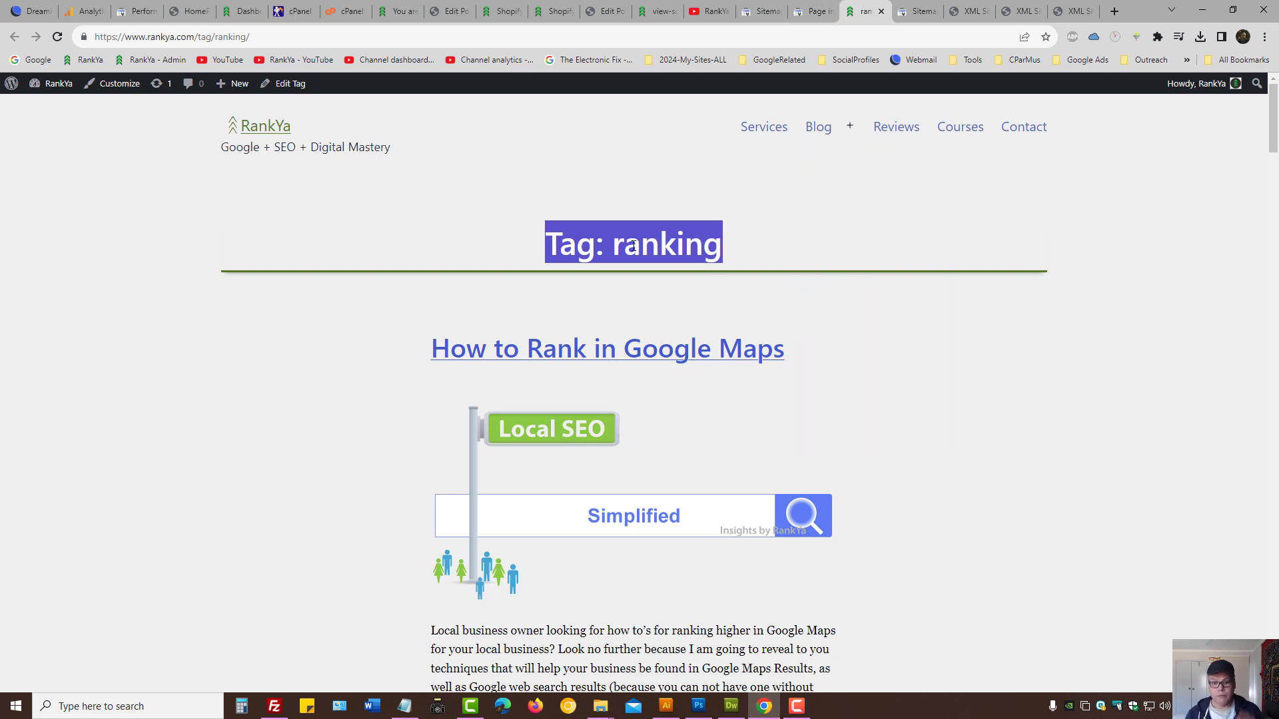
click(772, 217)
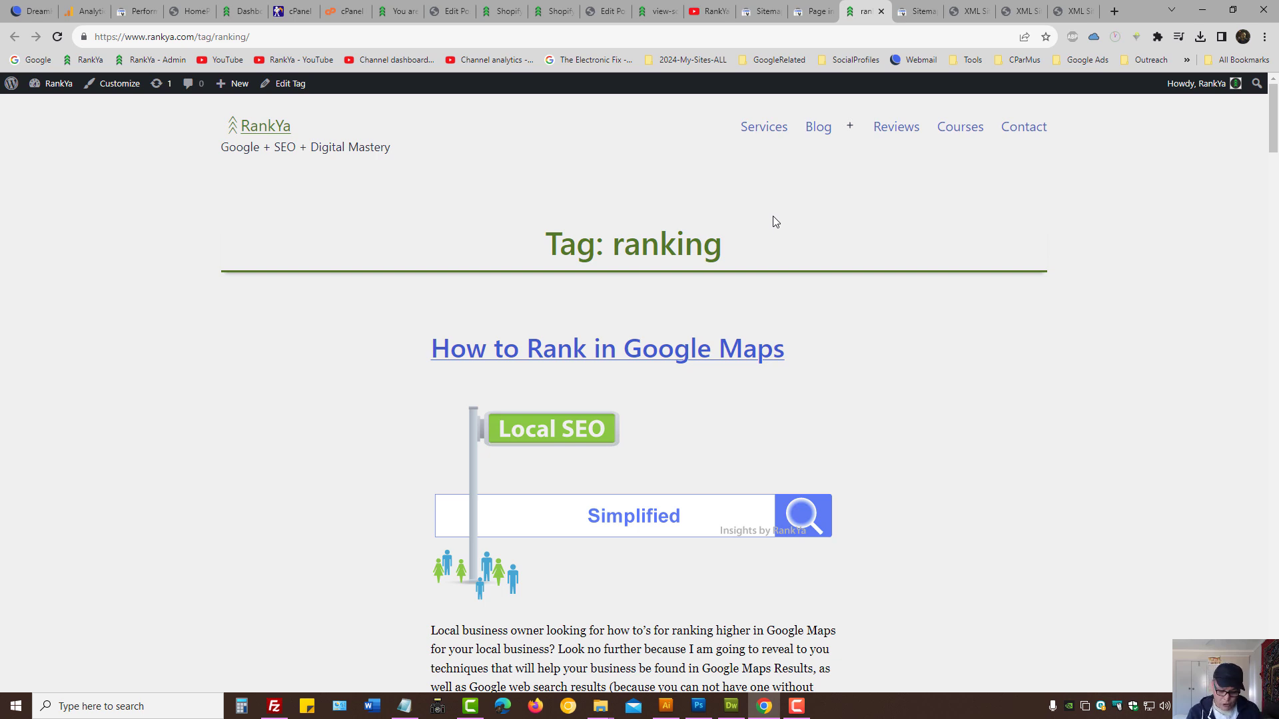
key(ctrl+u)
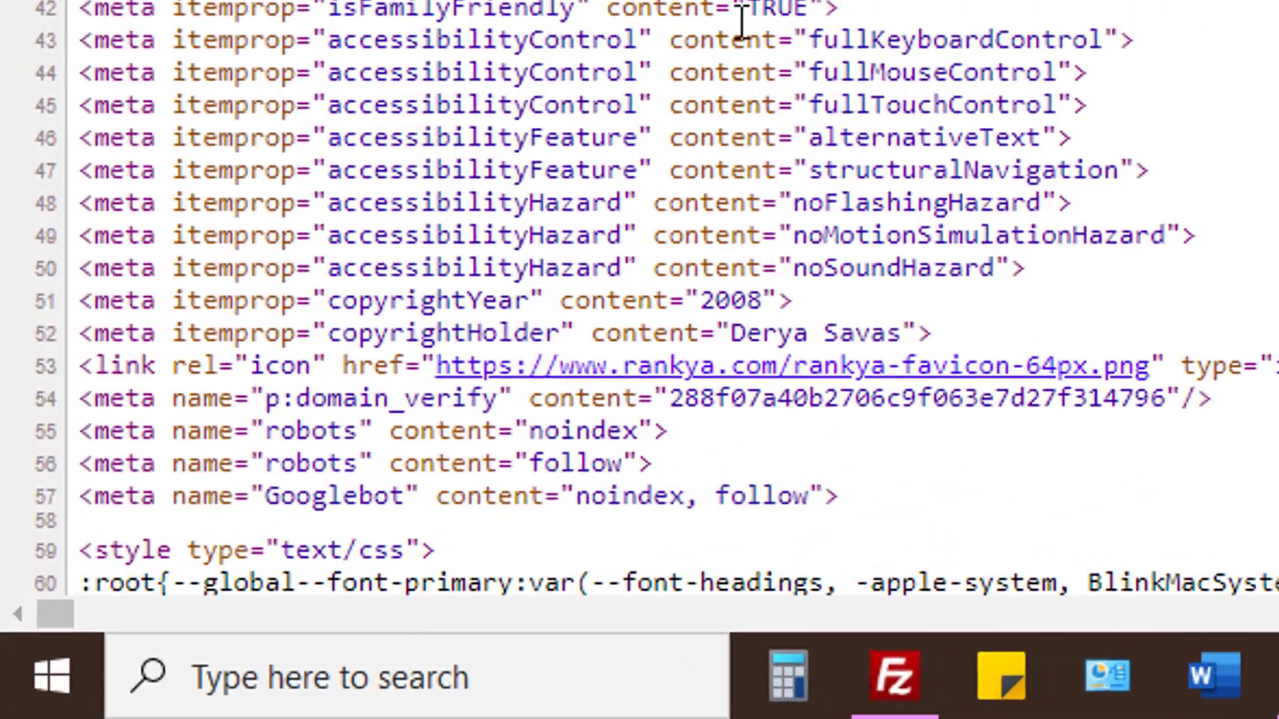
Highlight the robots 'noindex' and Googlebot 'noindex, follow' meta lines, then return to the rendered page.
scroll(742, 23, down, 8)
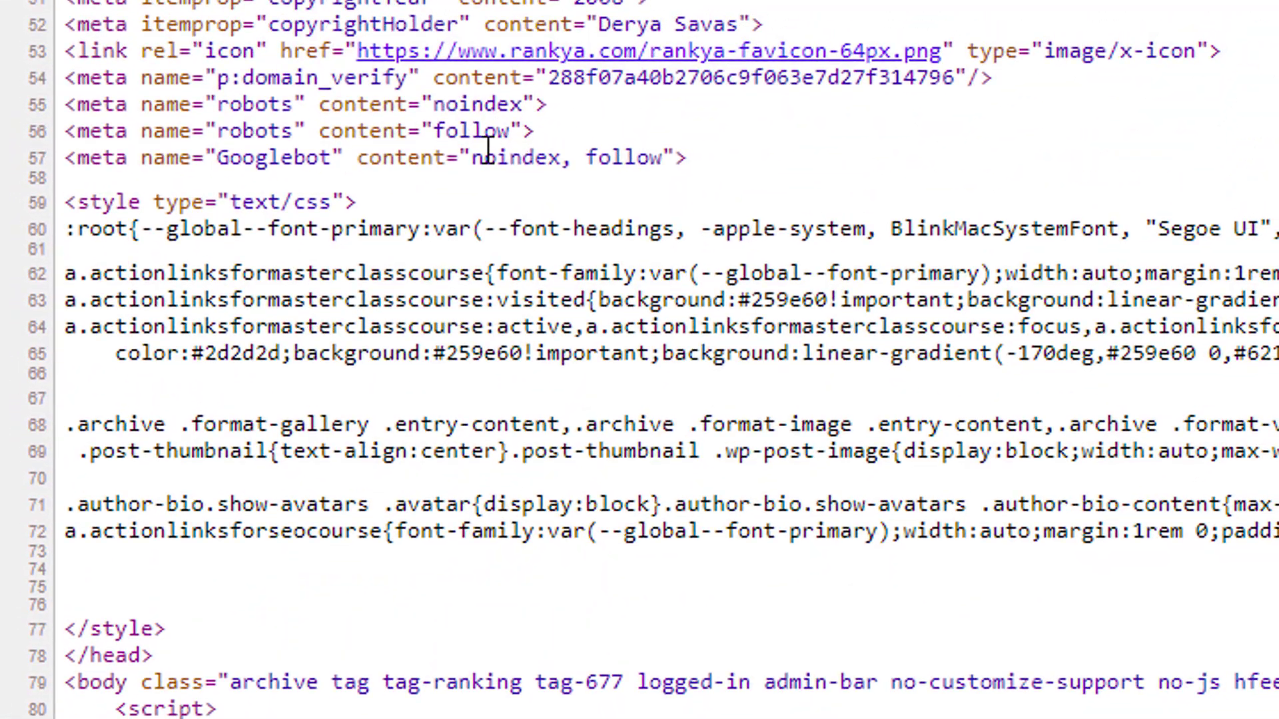
triple_click(488, 157)
drag(566, 102, 58, 115)
click(57, 115)
double_click(446, 104)
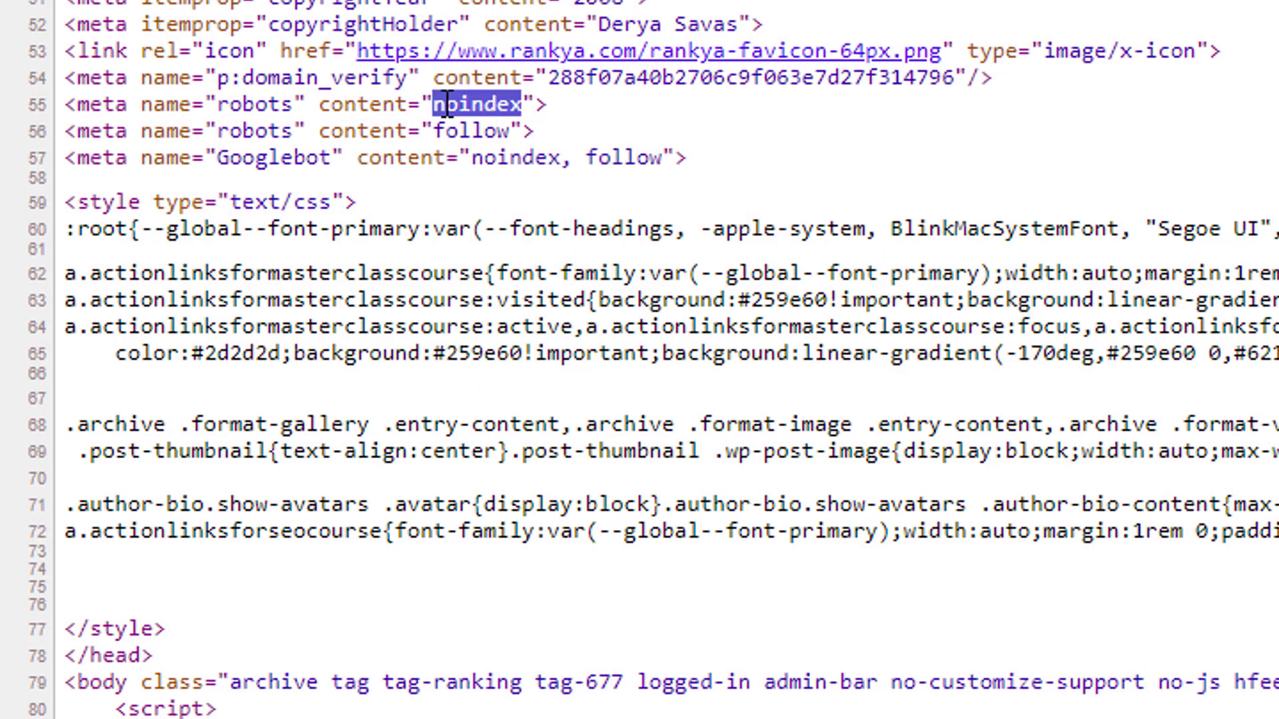
triple_click(446, 105)
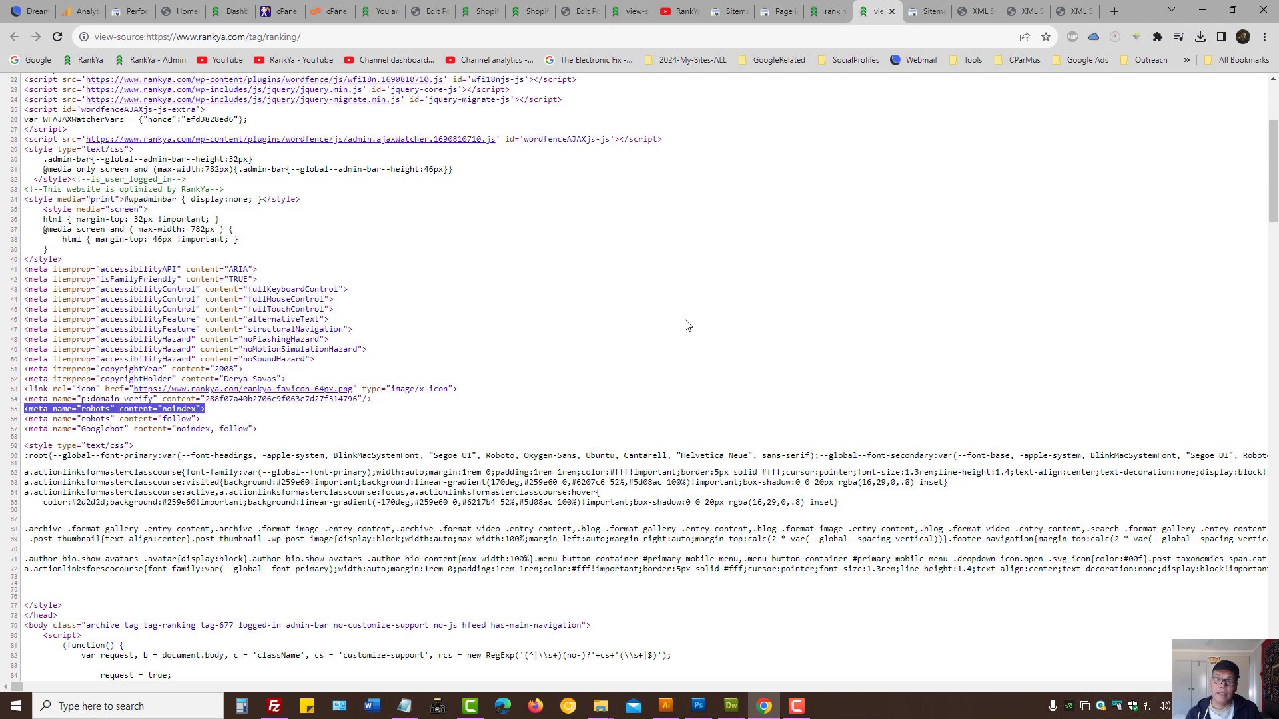
click(830, 10)
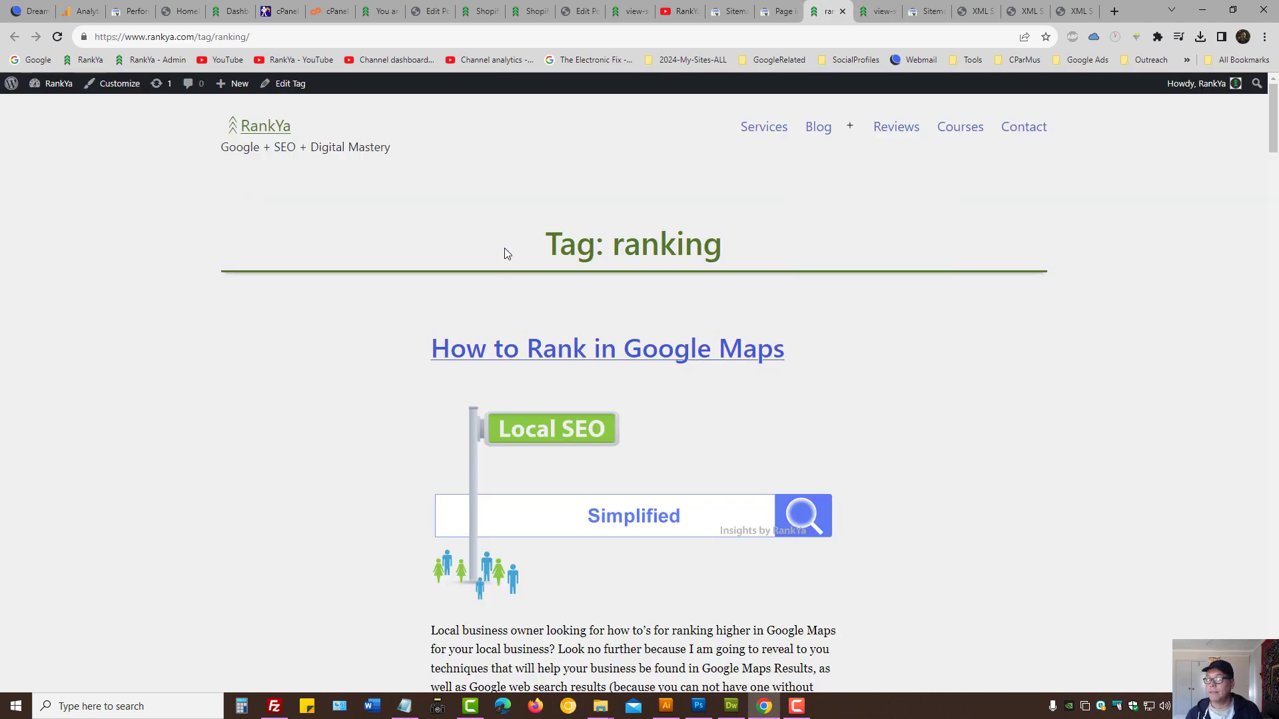
Run the robots.txt blocking test for /tag/ranking/, which reports 'Property not in account'.
click(778, 10)
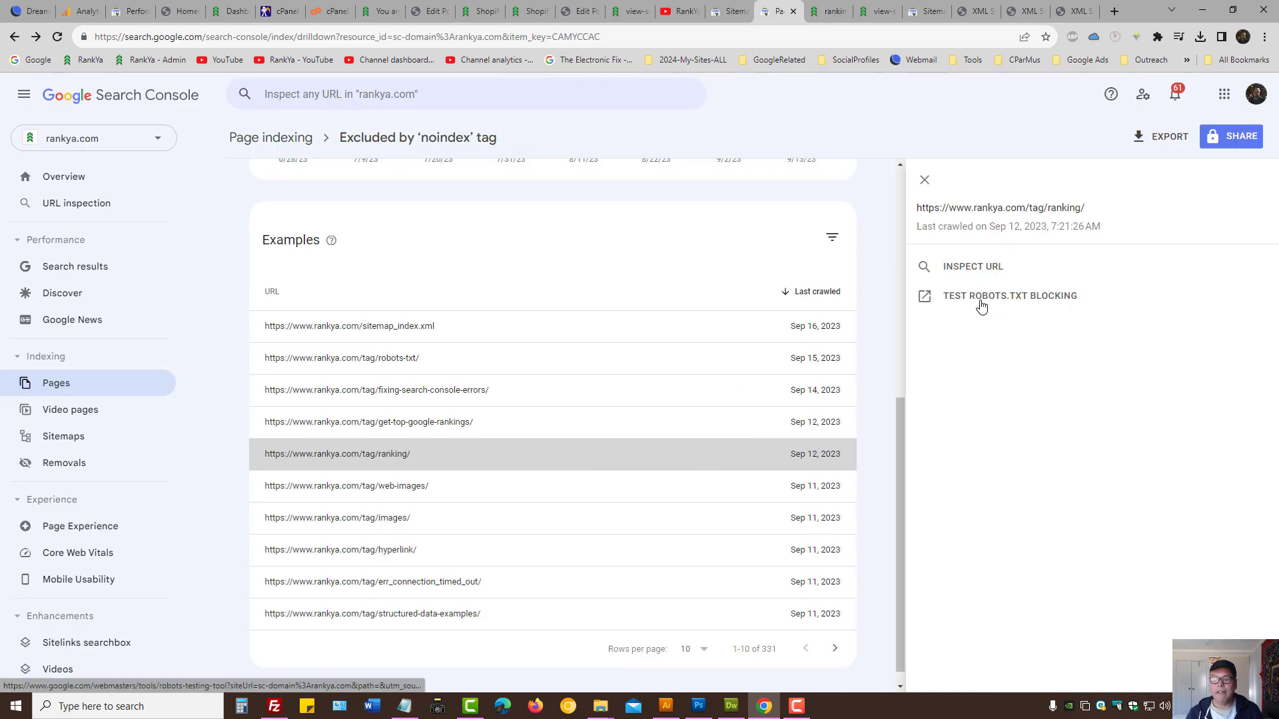
click(1031, 304)
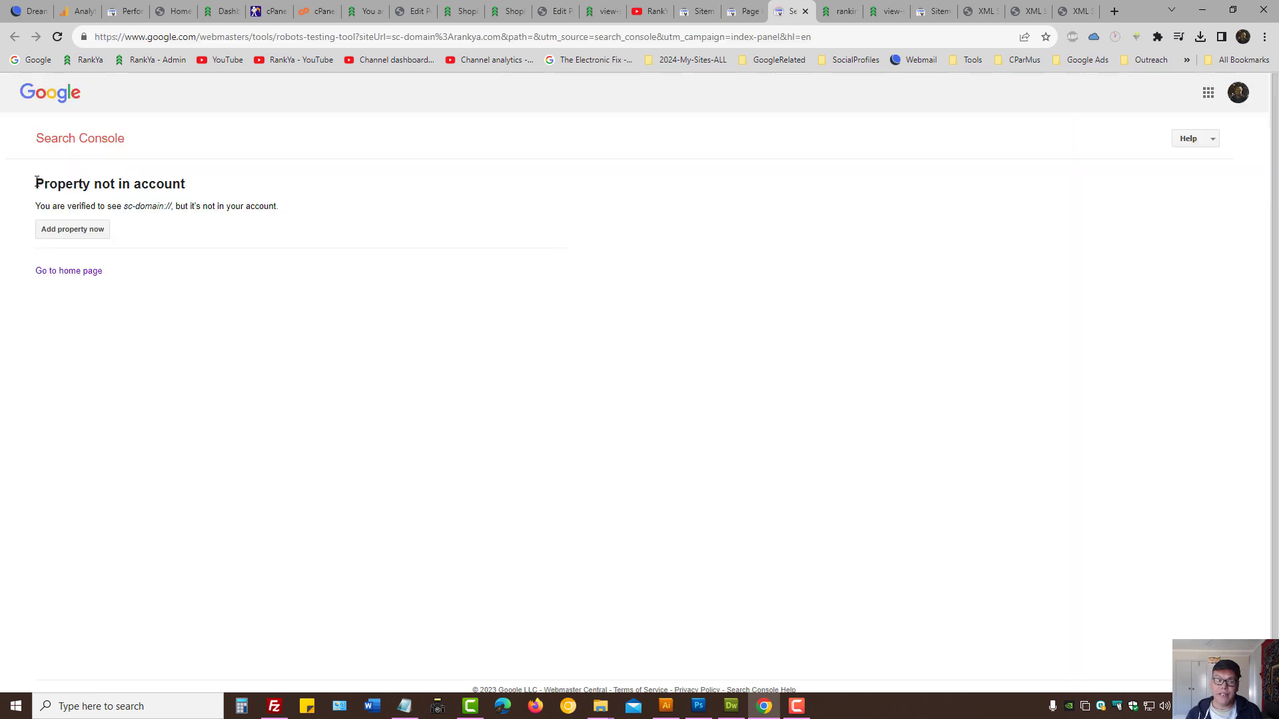
Select the 'sc-domain' term in the Property not in account message.
drag(36, 181, 202, 192)
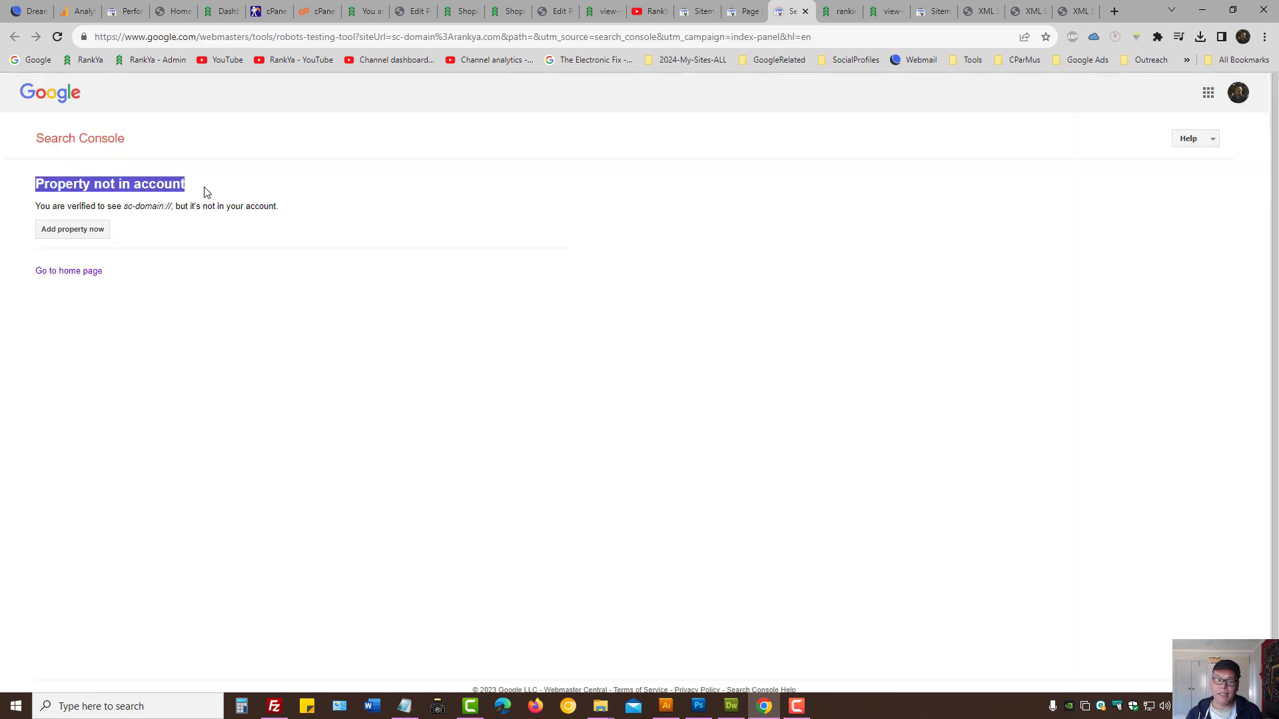
click(126, 209)
drag(126, 209, 163, 206)
key(ctrl+c)
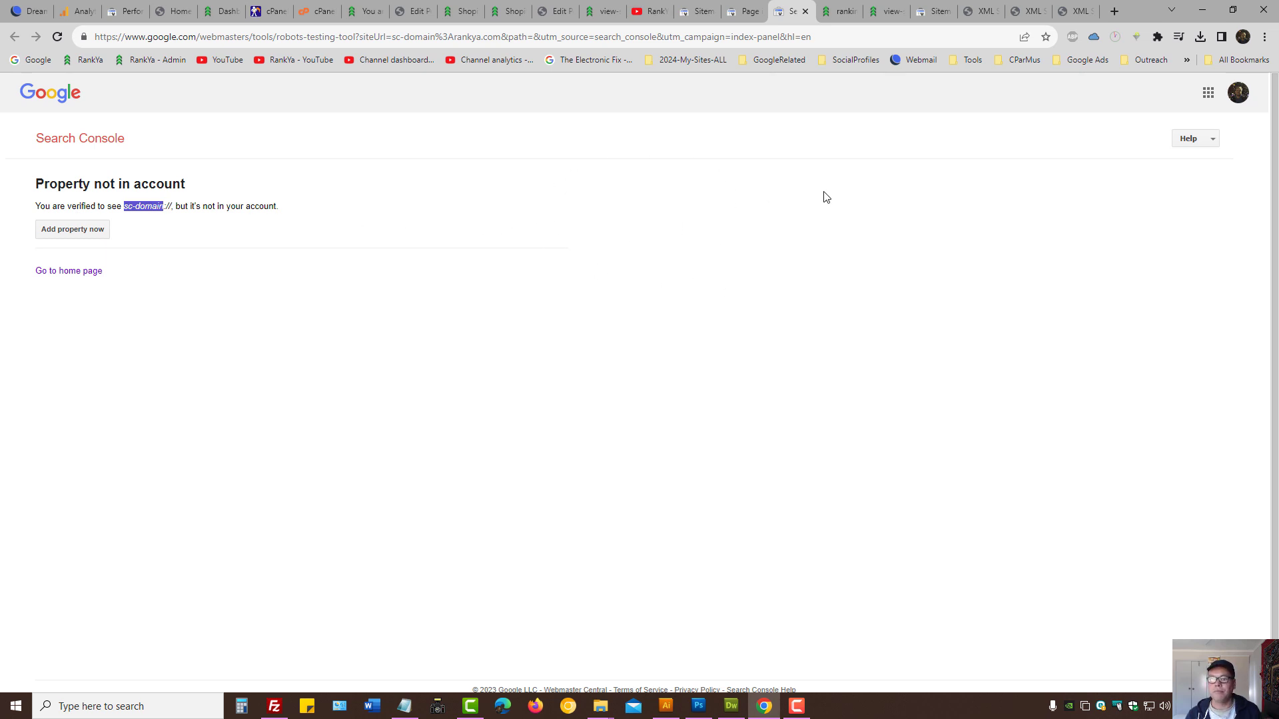
Paste 'sc-domain' into the RankYa site's footer search box and run the search.
click(836, 8)
scroll(542, 431, down, 15)
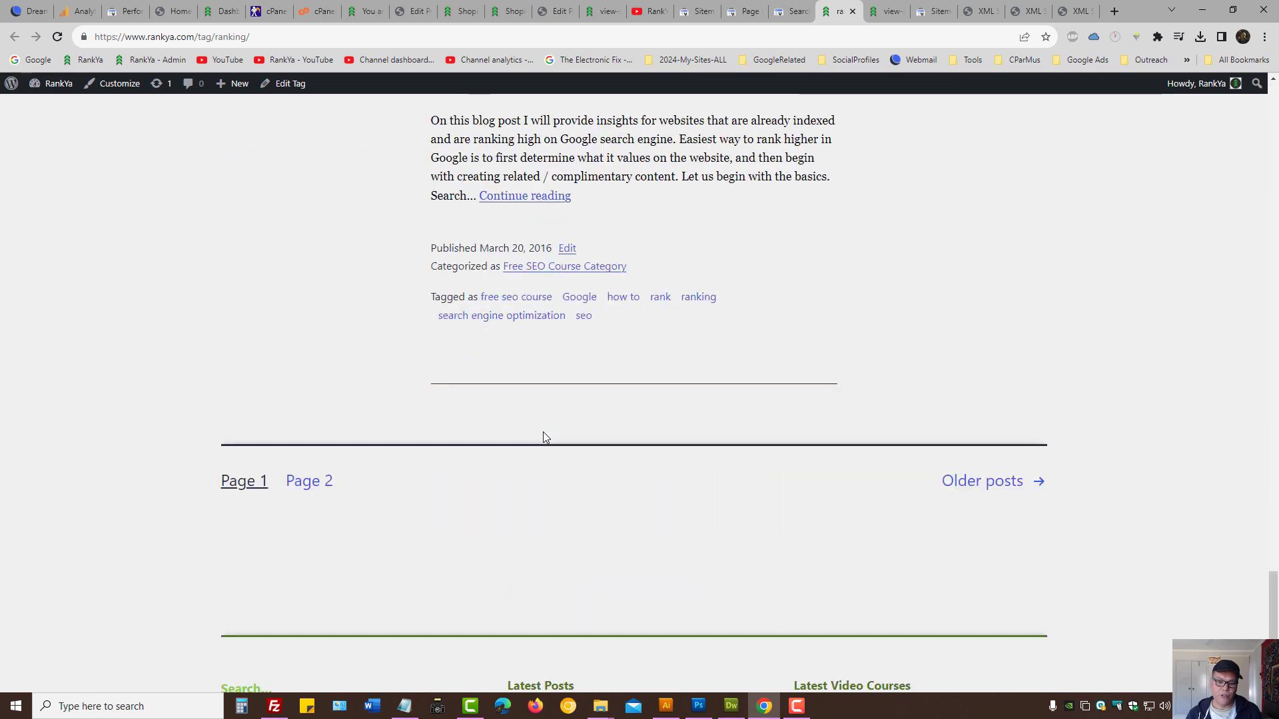
click(287, 349)
key(ctrl+v)
click(262, 409)
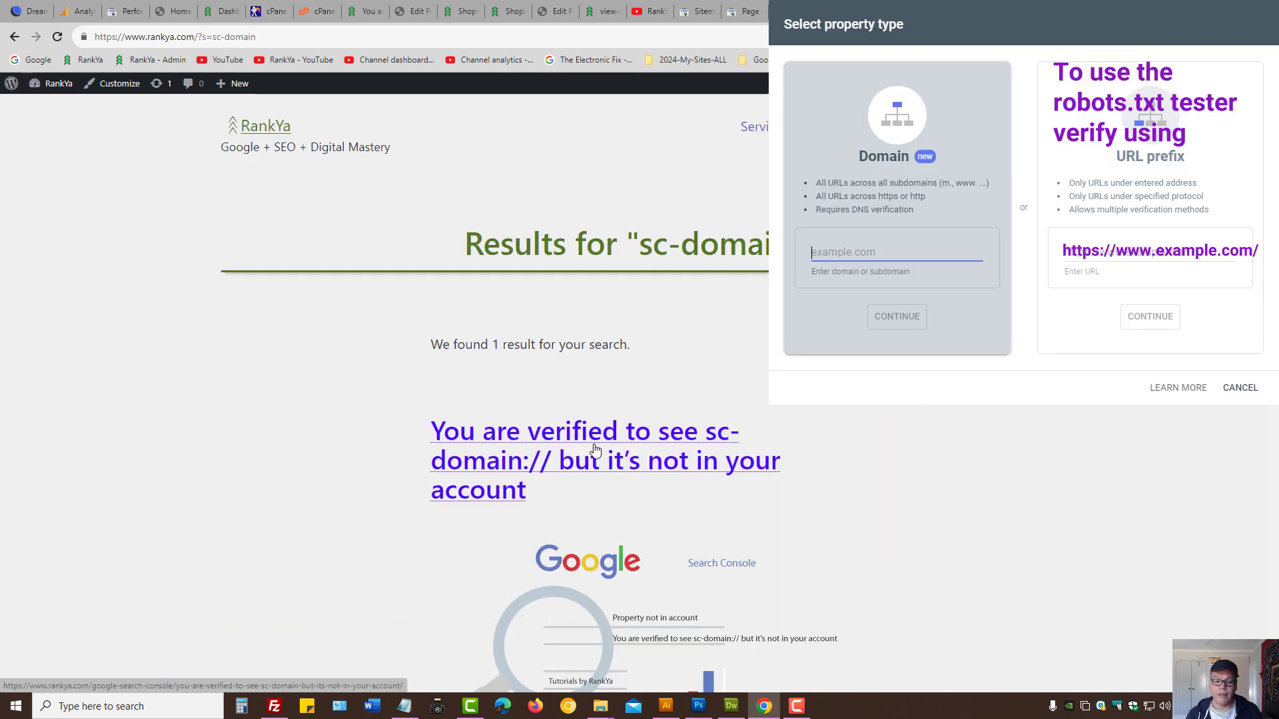
Open RankYa's 'You are verified to see sc-domain://' article, then reopen the robots testing tool page.
middle_click(600, 443)
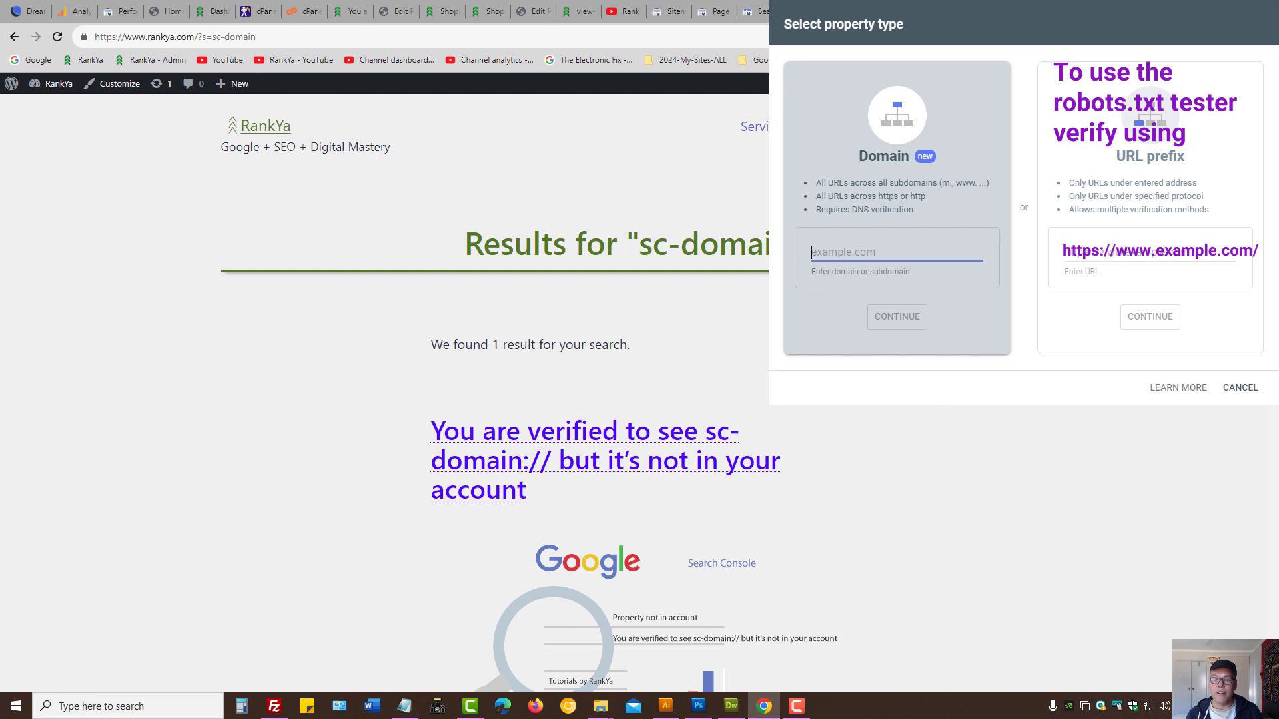
click(600, 443)
drag(233, 246, 1055, 266)
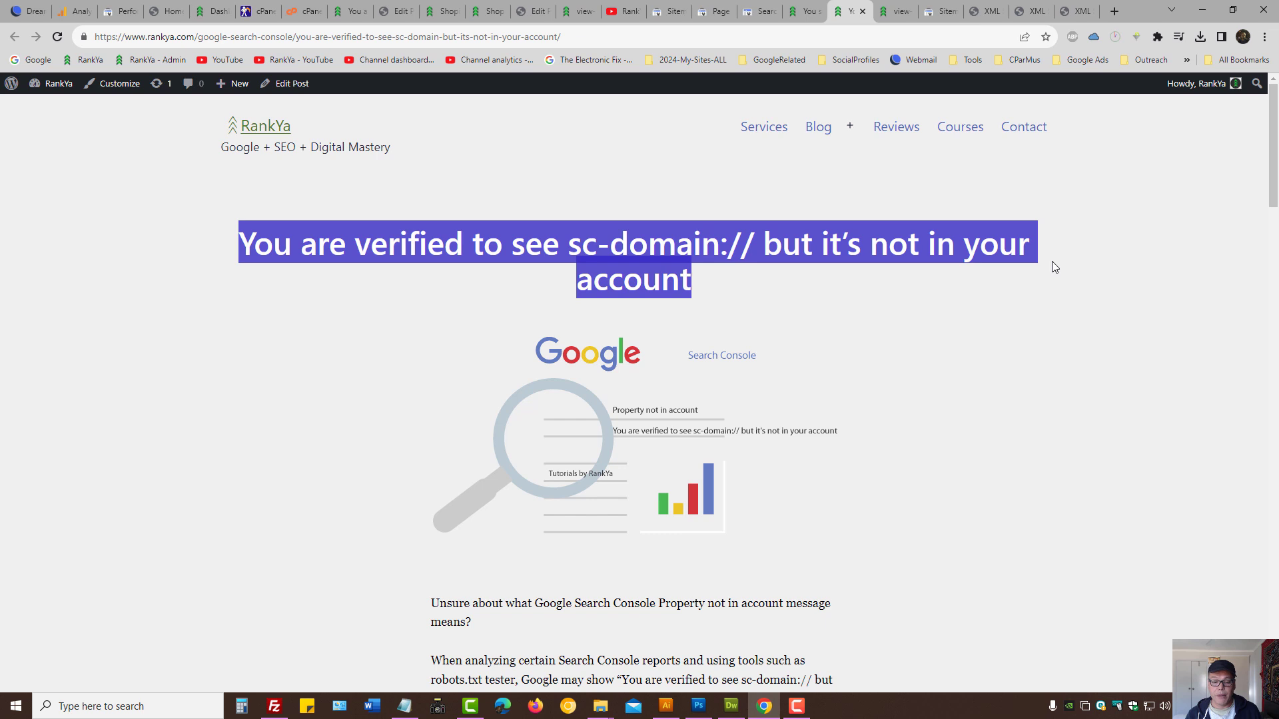
click(979, 275)
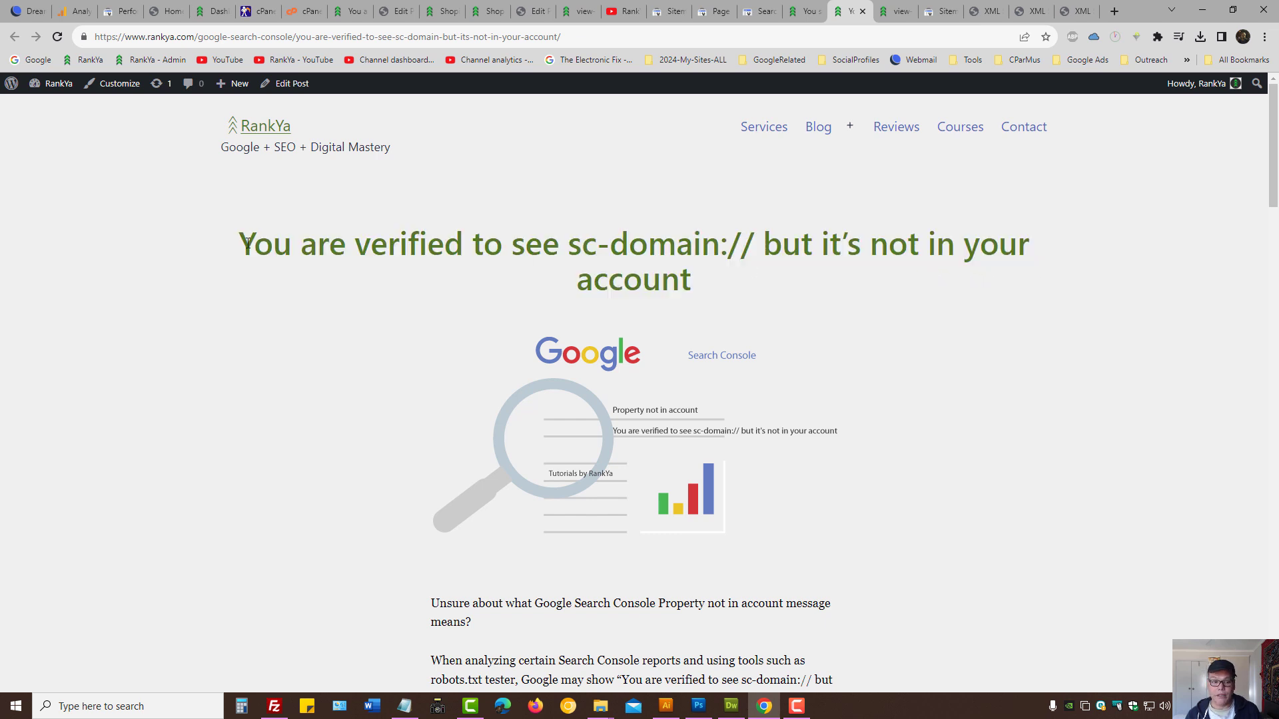
drag(247, 243, 975, 306)
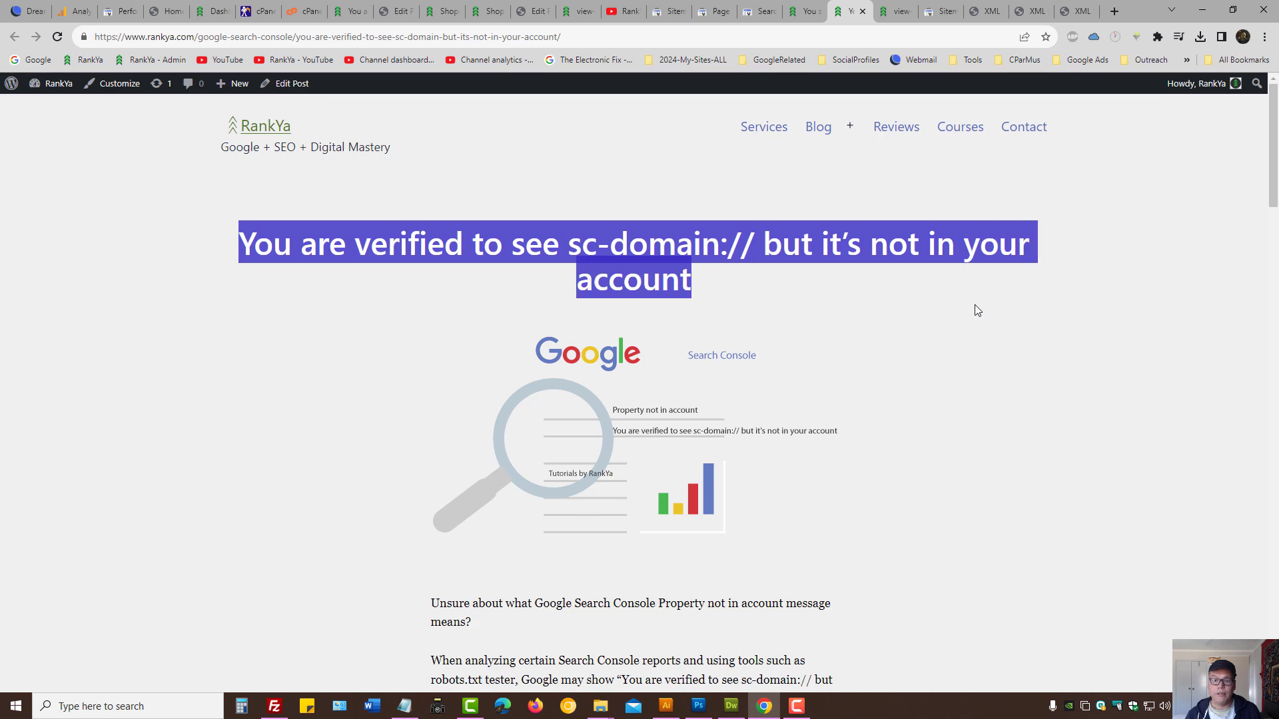
click(837, 318)
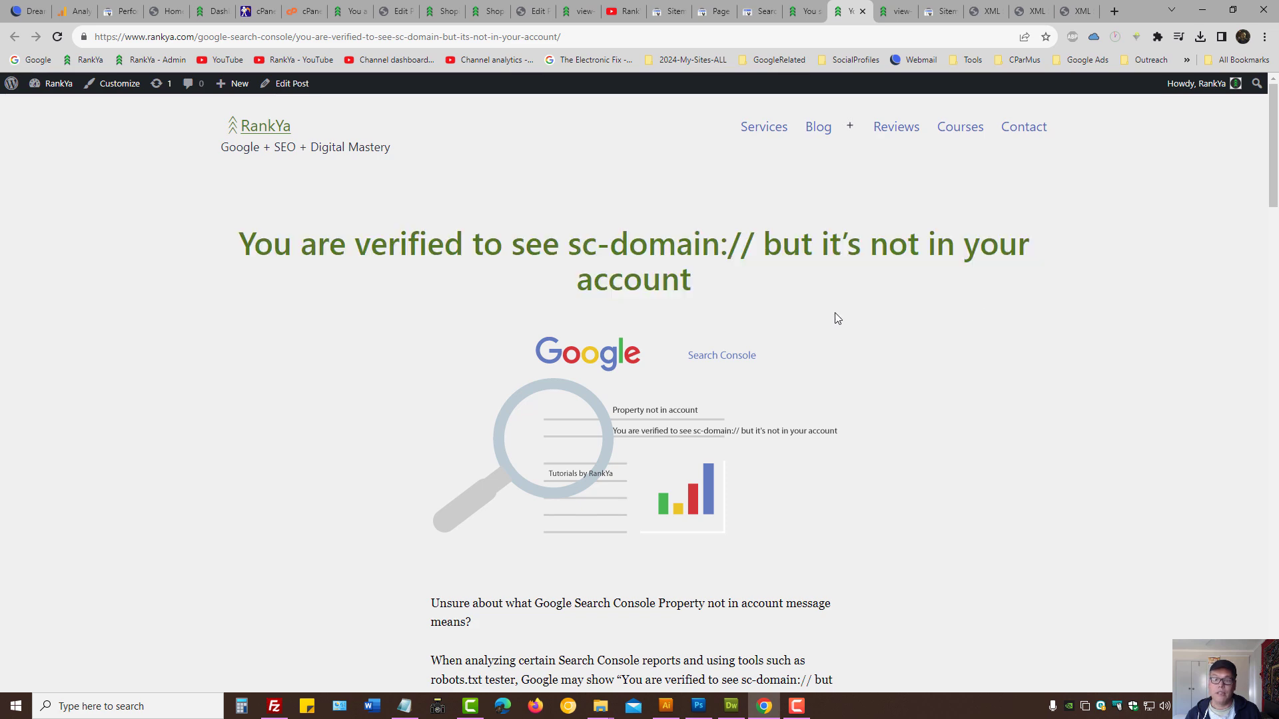
click(713, 12)
click(718, 365)
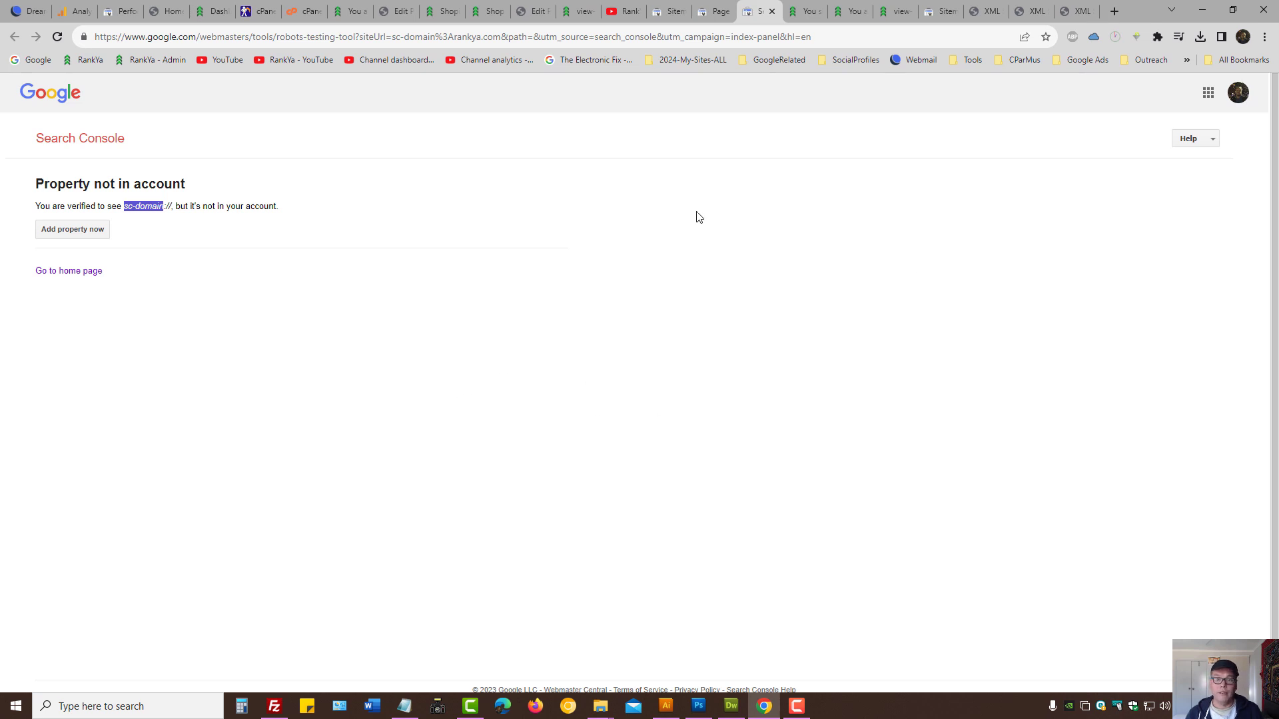
click(716, 12)
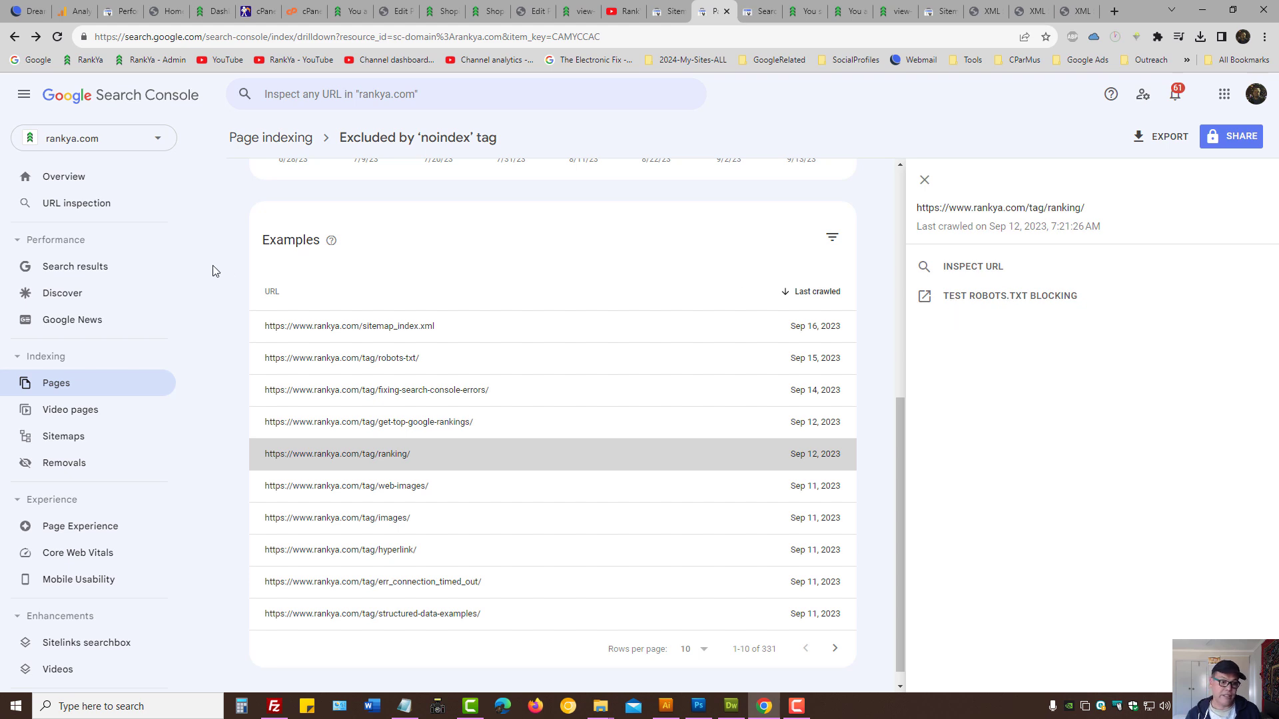
click(156, 141)
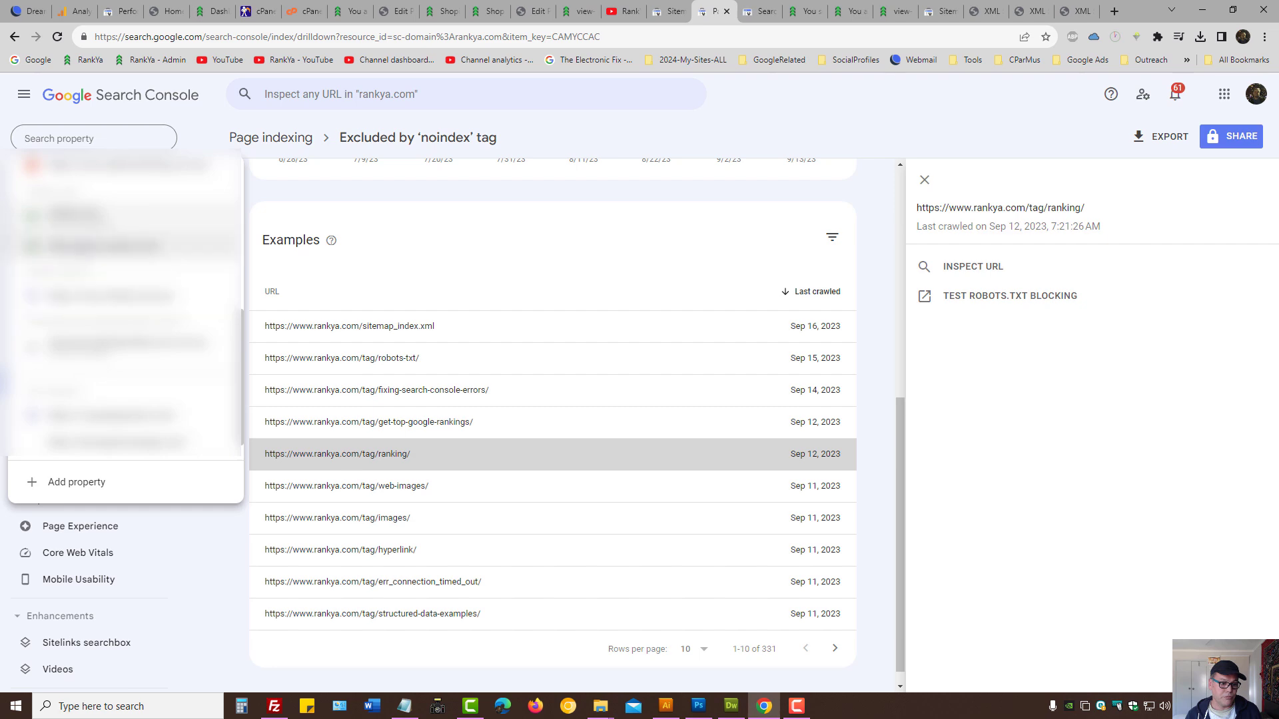
click(100, 247)
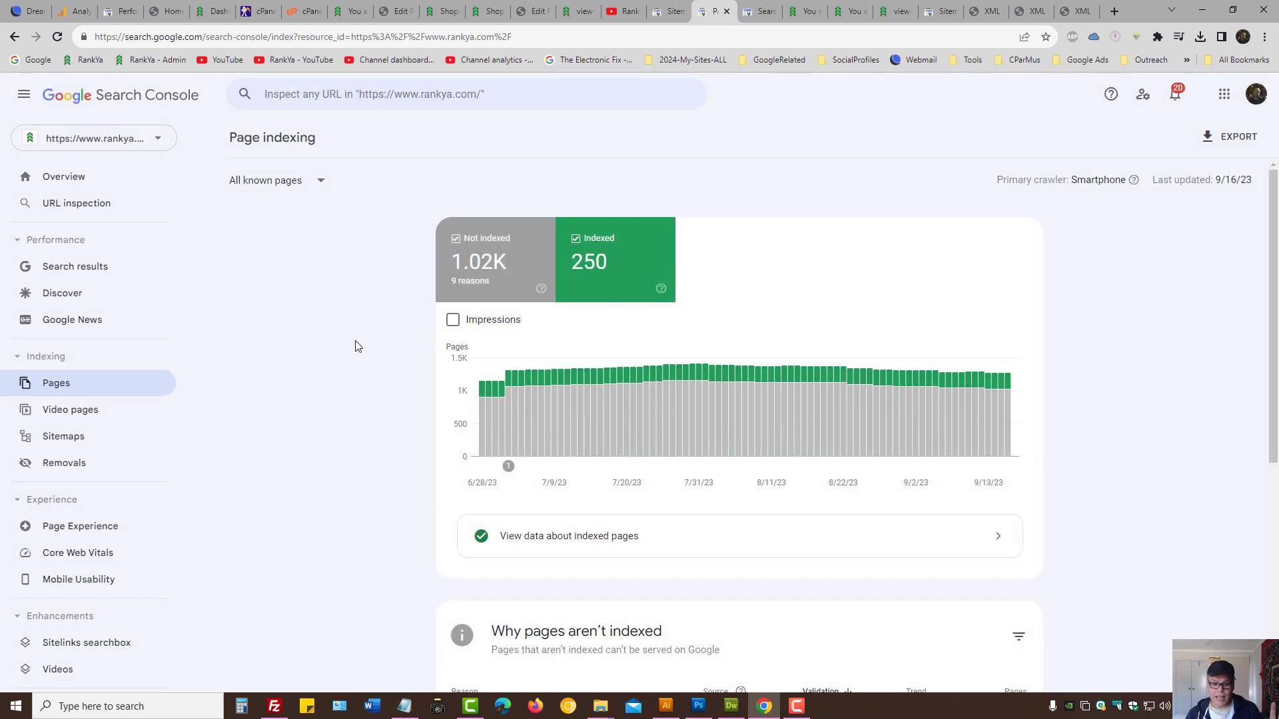
Open the Excluded by 'noindex' tag report and show details for the /tag/ranking/ example.
scroll(345, 399, down, 3)
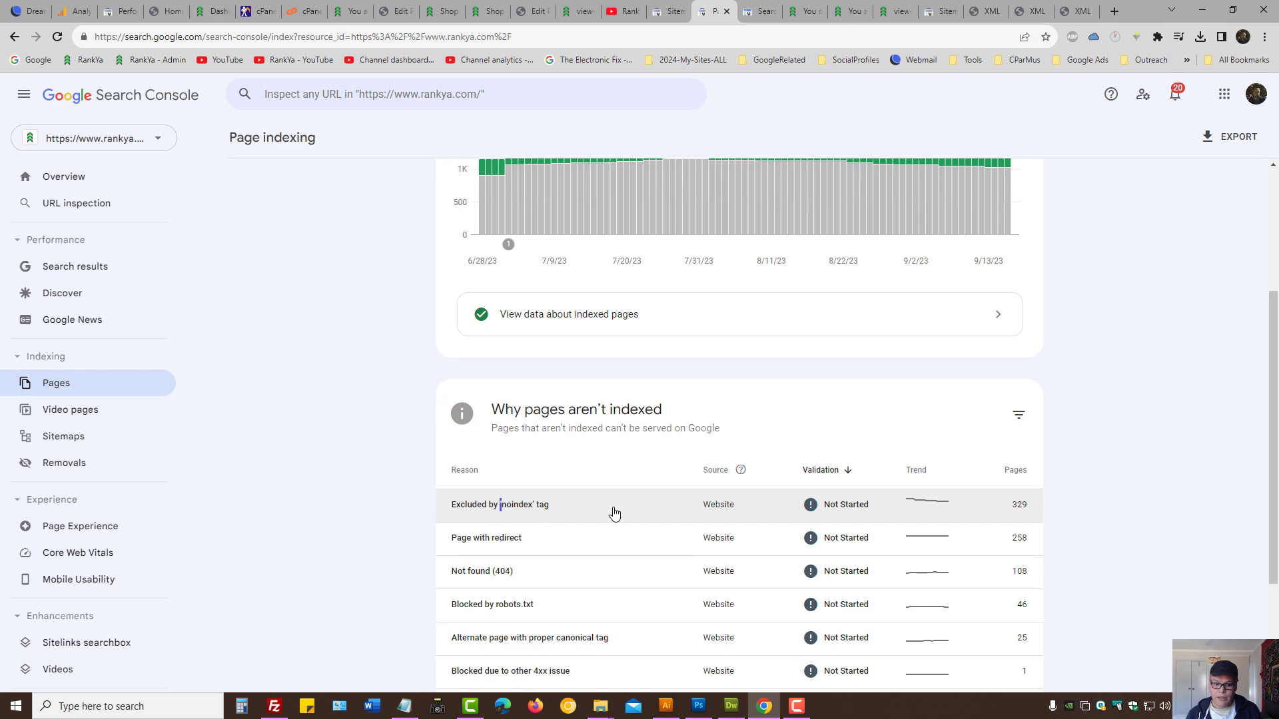
click(521, 510)
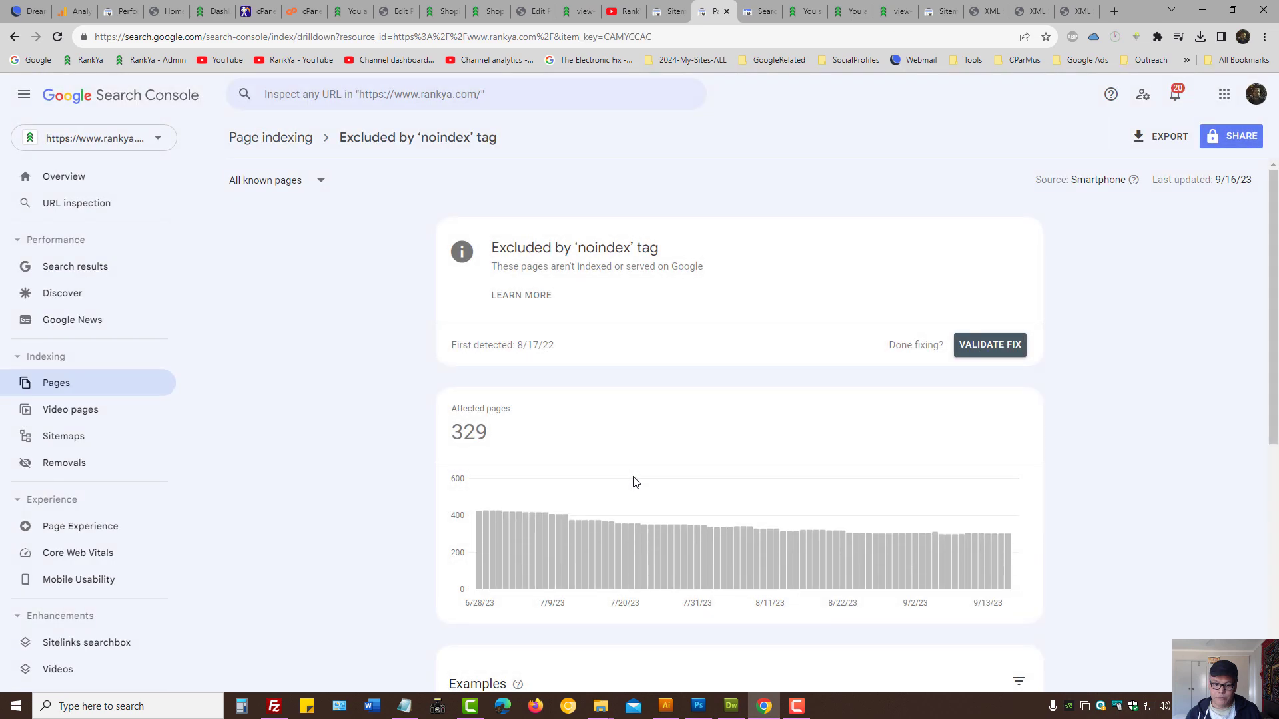
scroll(634, 481, down, 6)
click(554, 464)
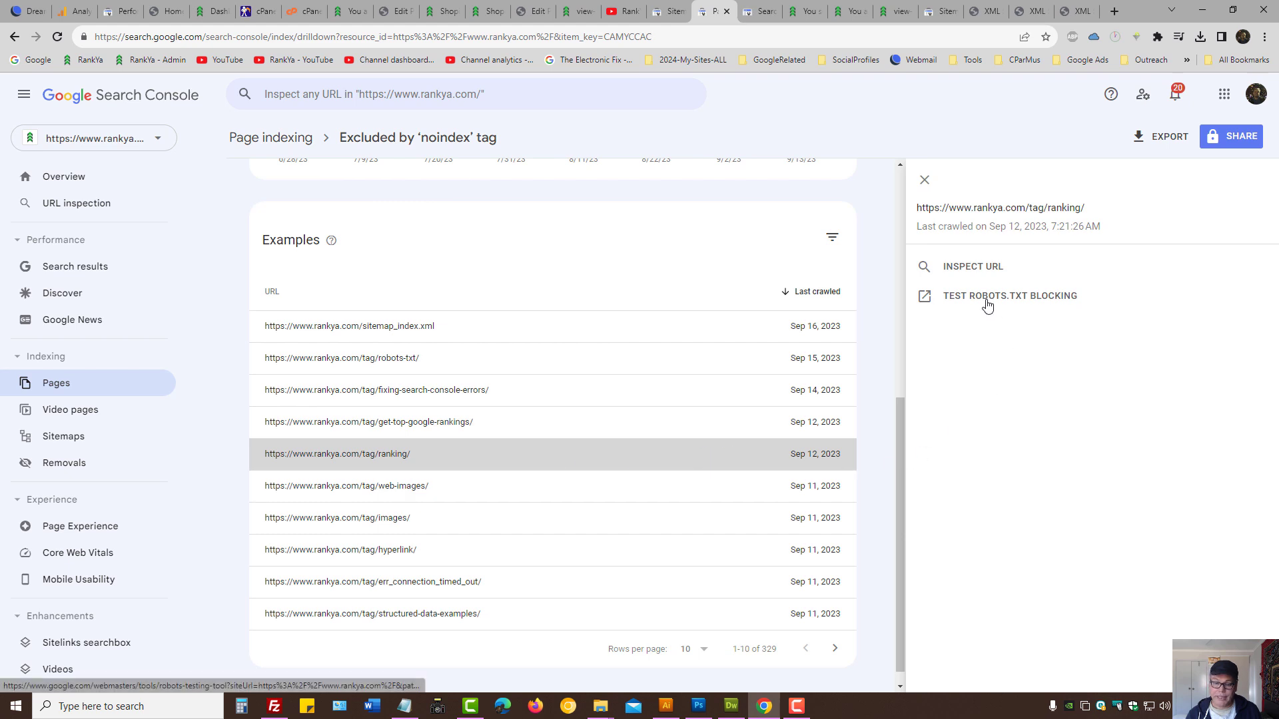
Test /tag/ranking/ for robots.txt blocking, then trim the draft to 'User-agent: *' and 'Disallow:'.
click(988, 300)
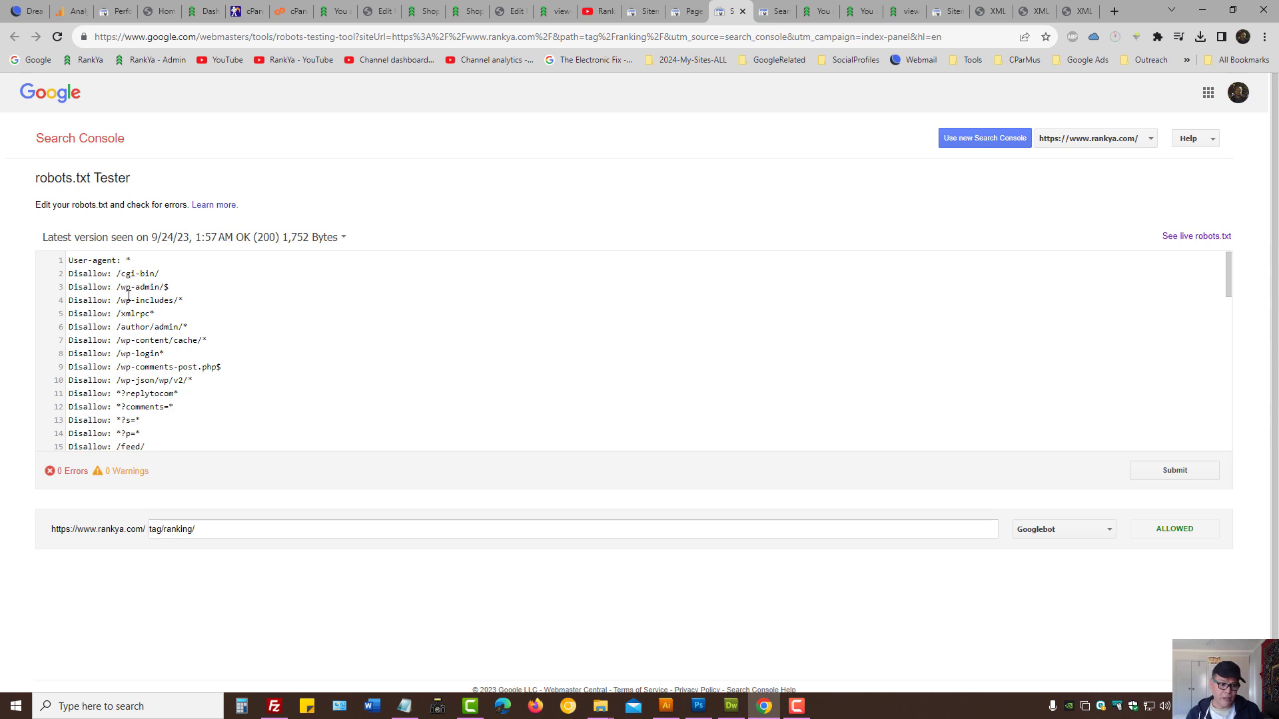
drag(117, 273, 339, 443)
key(BackSpace)
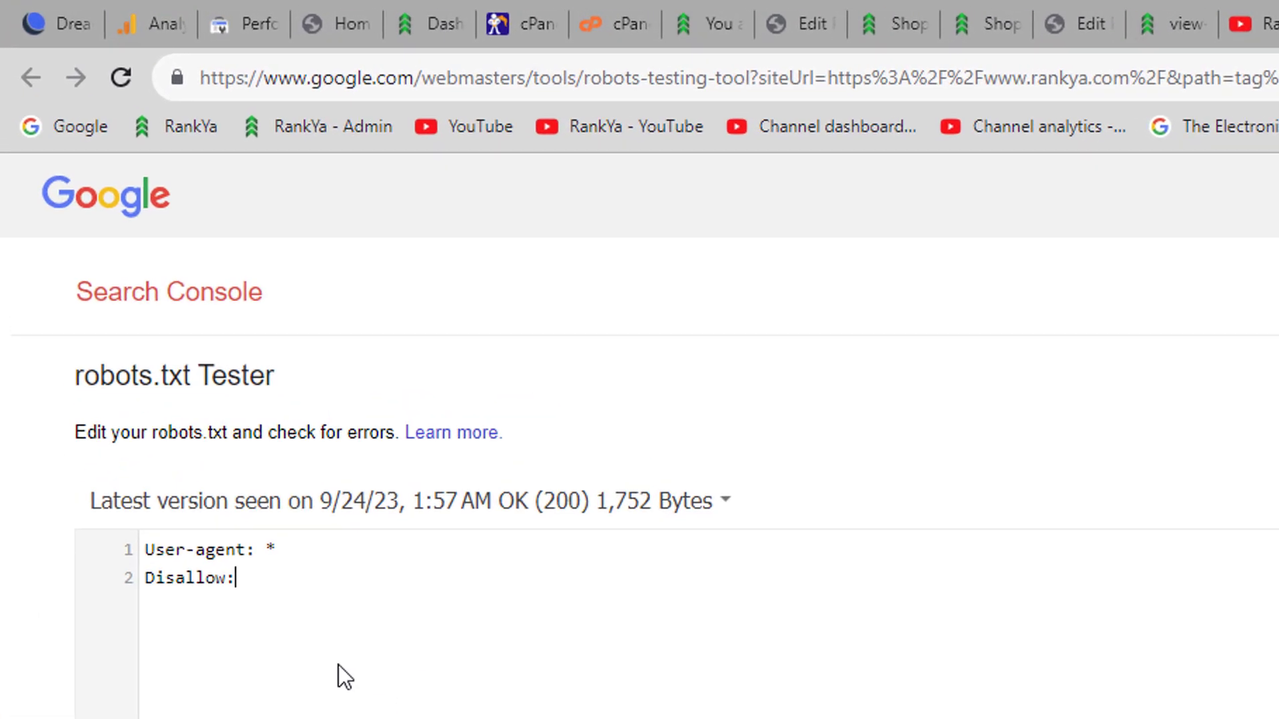
Review the remaining robots.txt editor rules and return to the noindex Page indexing examples.
key(ctrl+a)
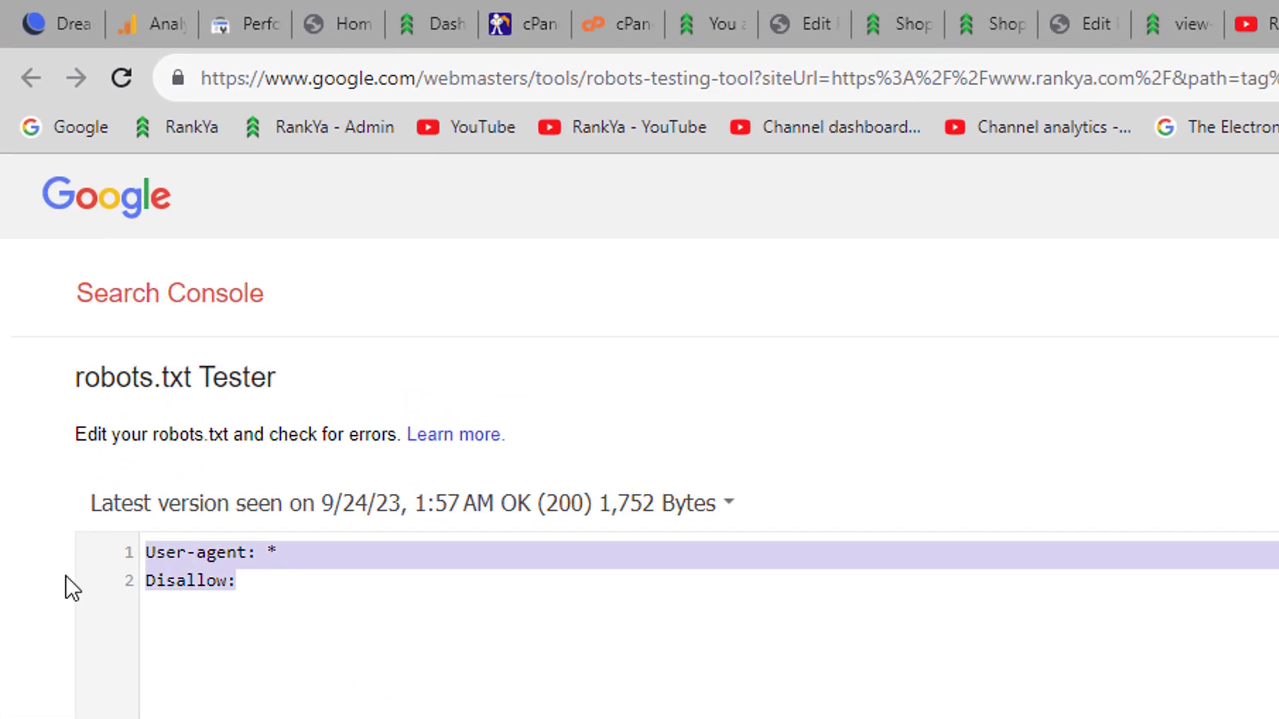
click(247, 608)
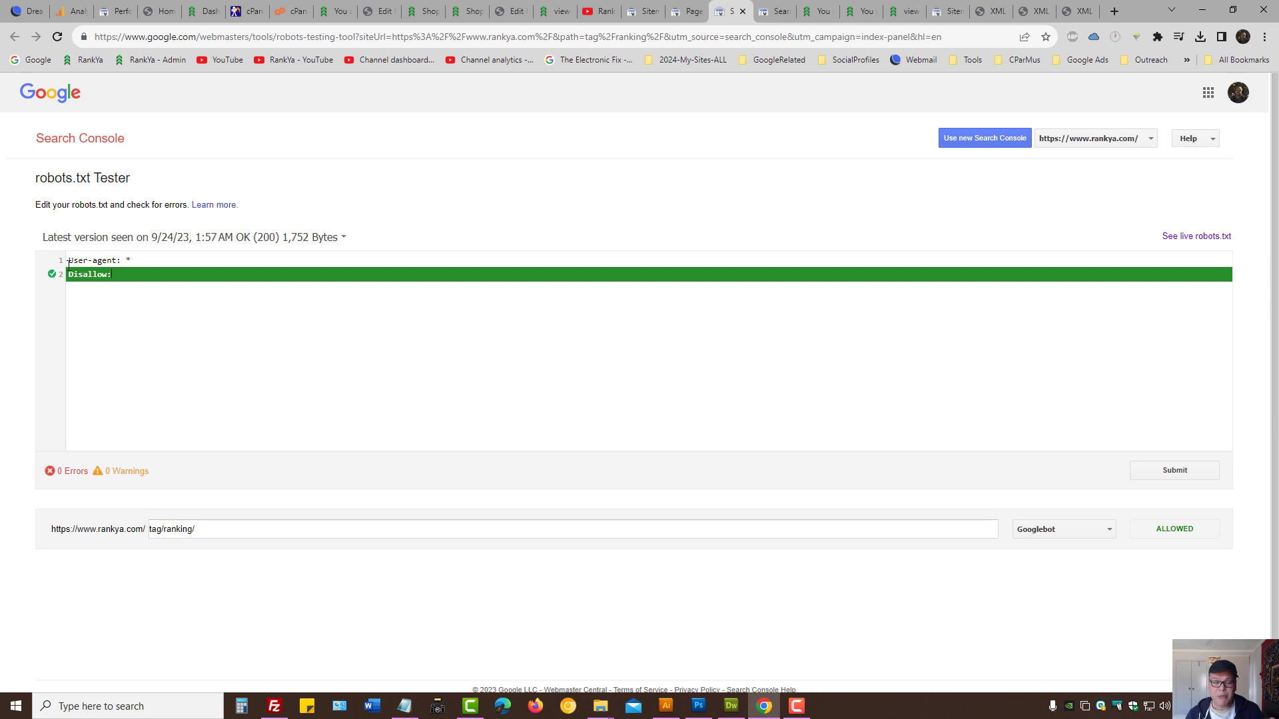
key(ctrl+a)
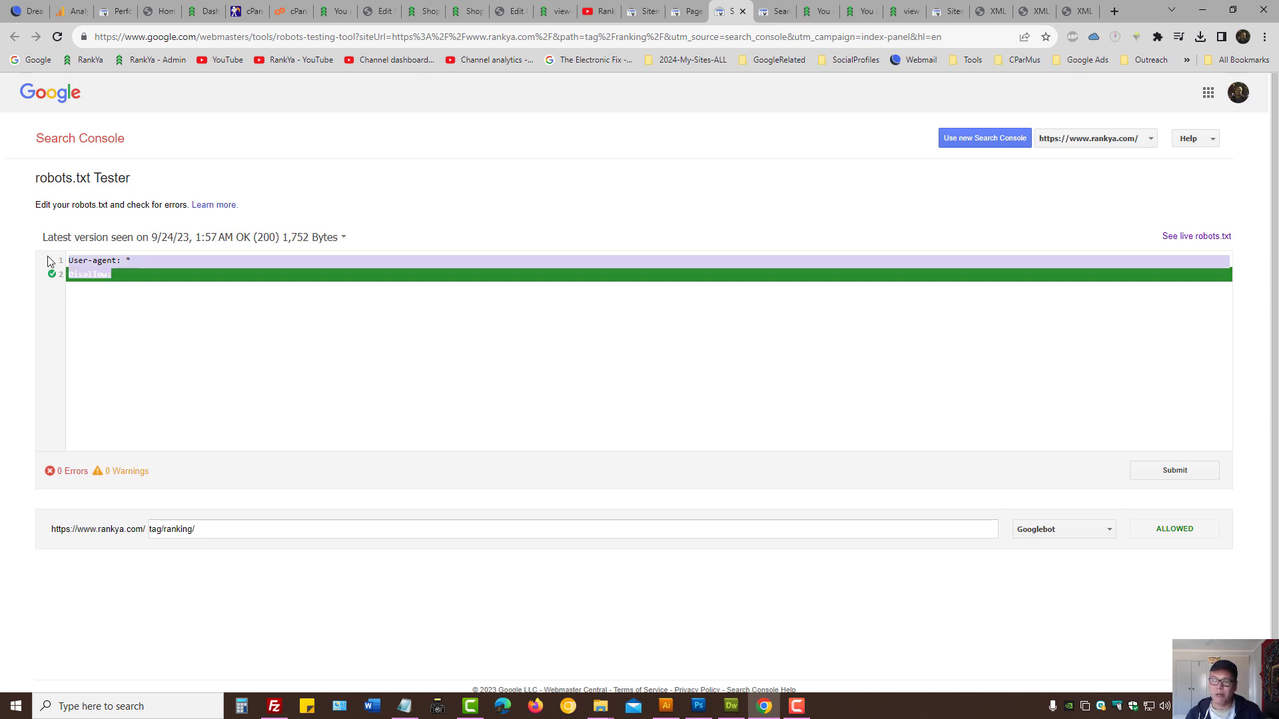
click(531, 192)
click(701, 7)
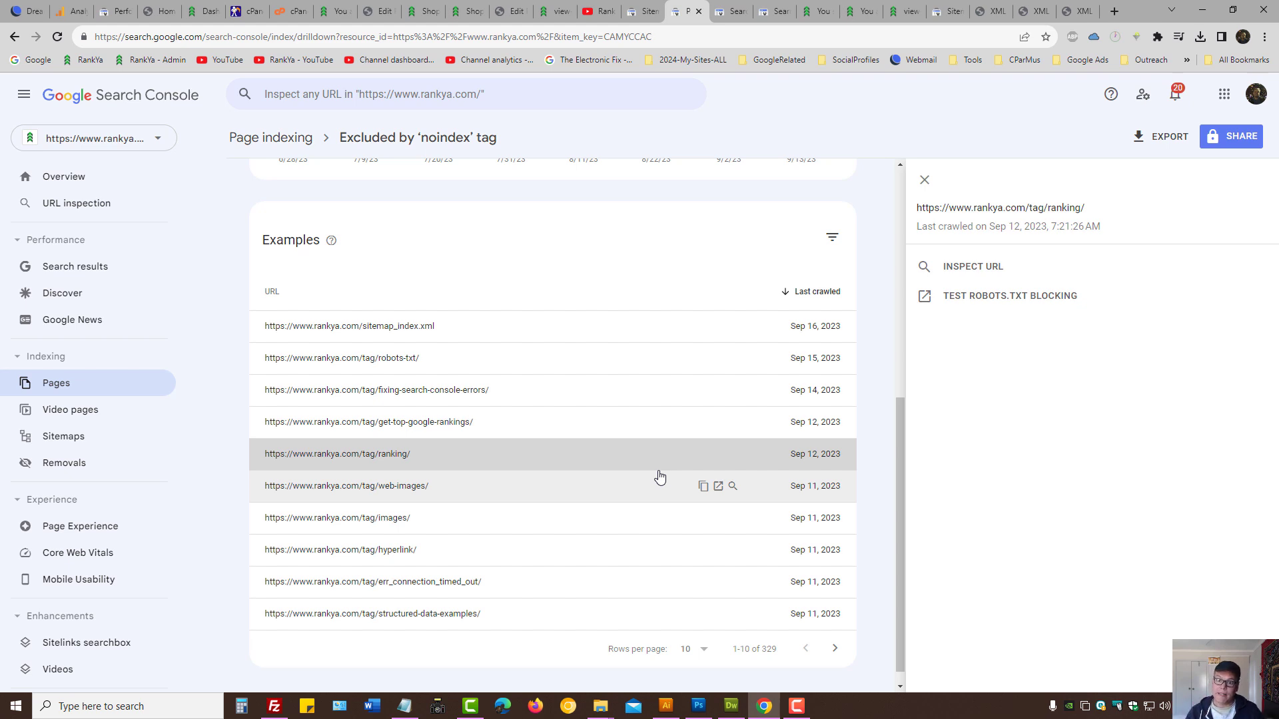
click(1009, 295)
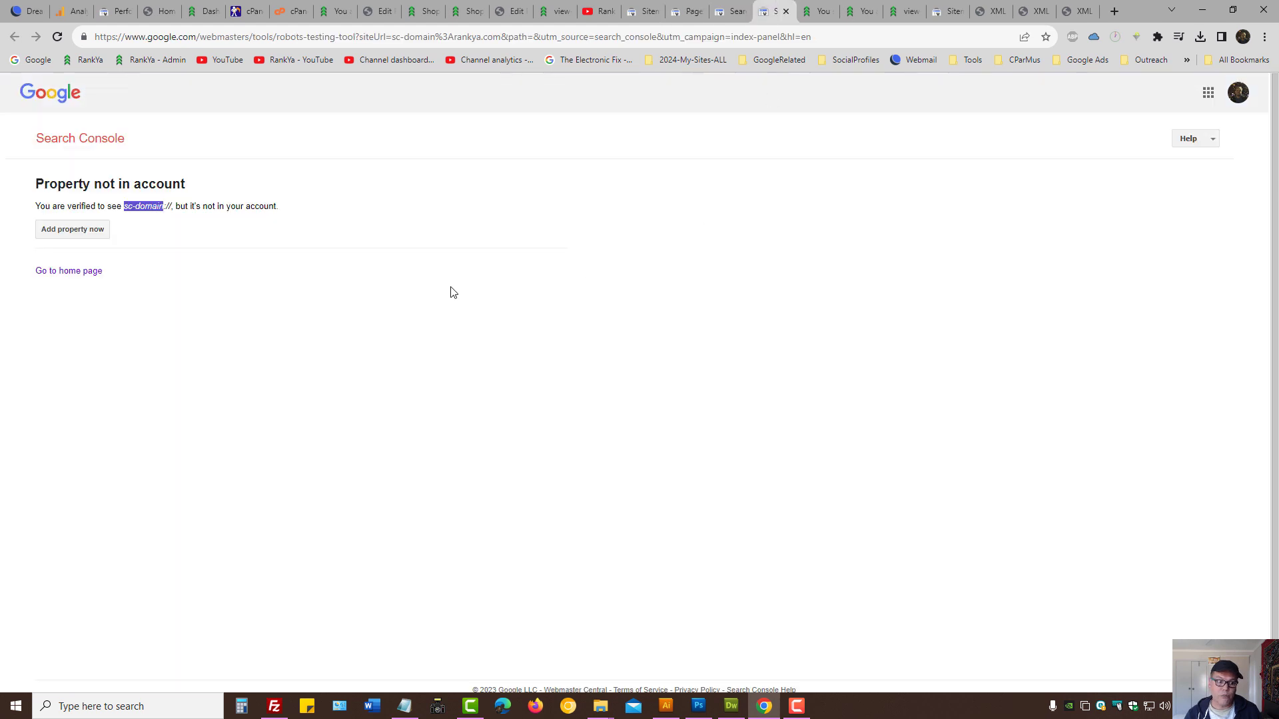
click(732, 12)
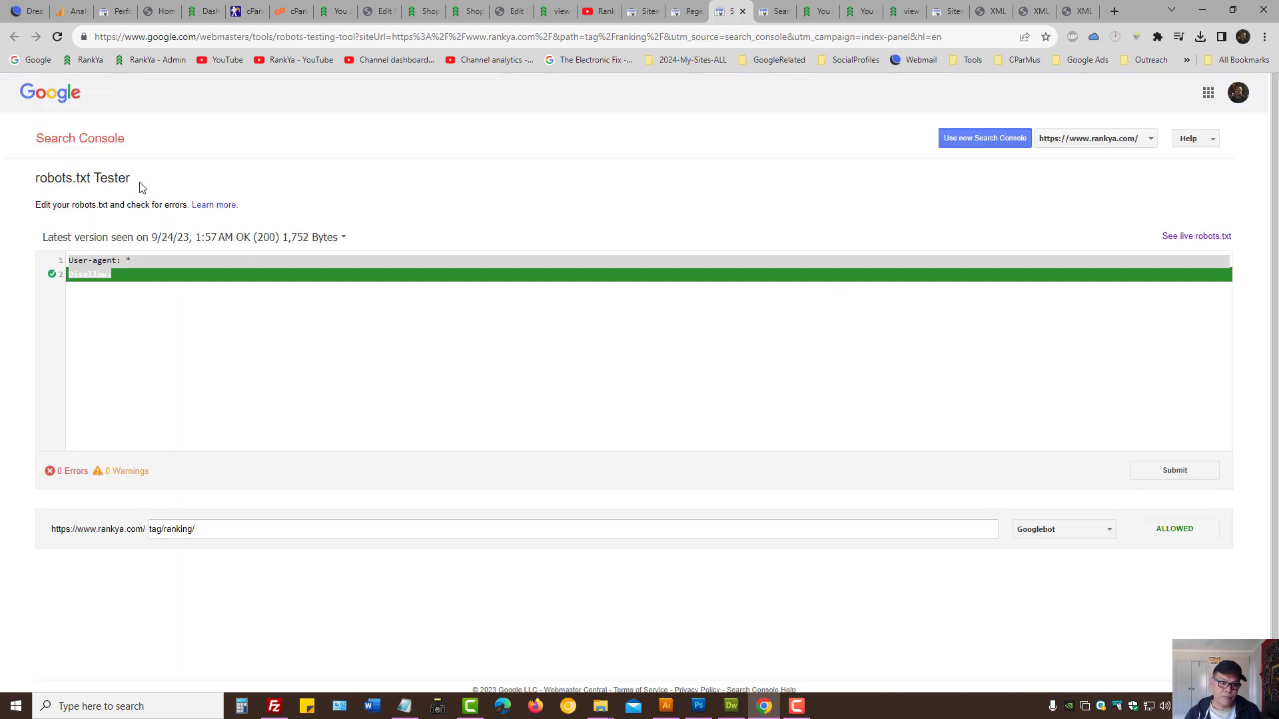
click(319, 320)
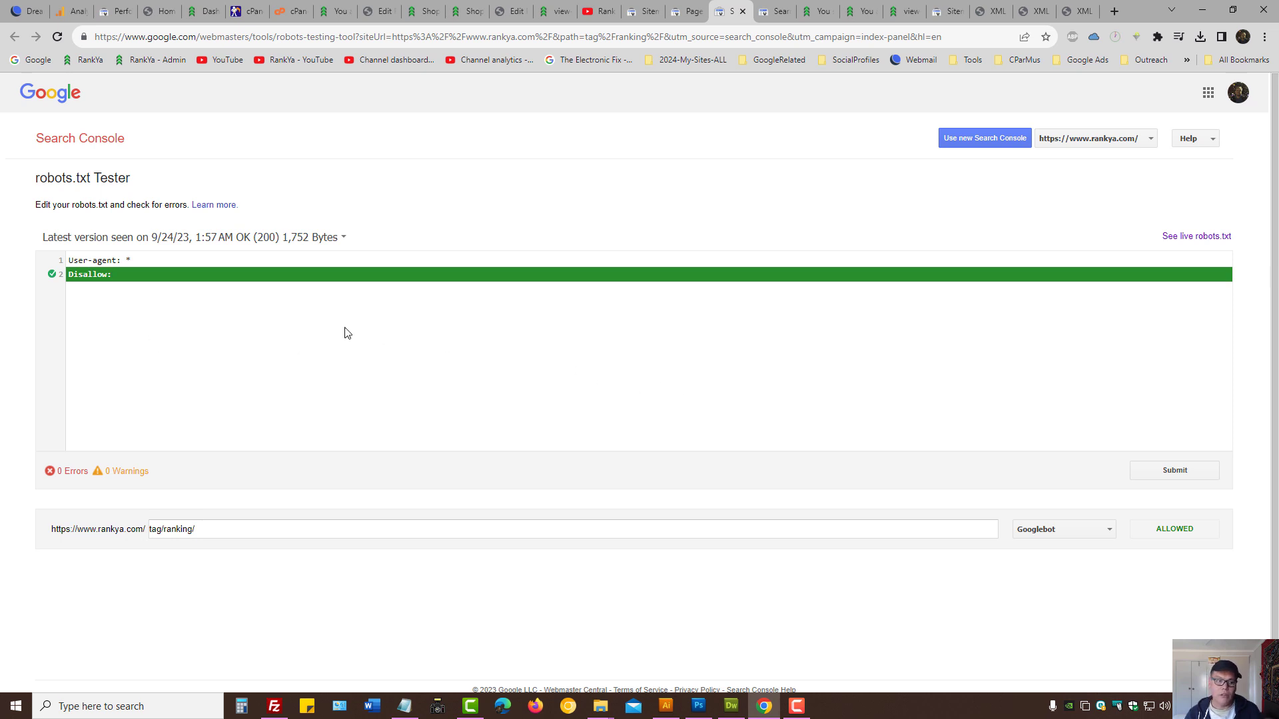
drag(134, 285, 53, 259)
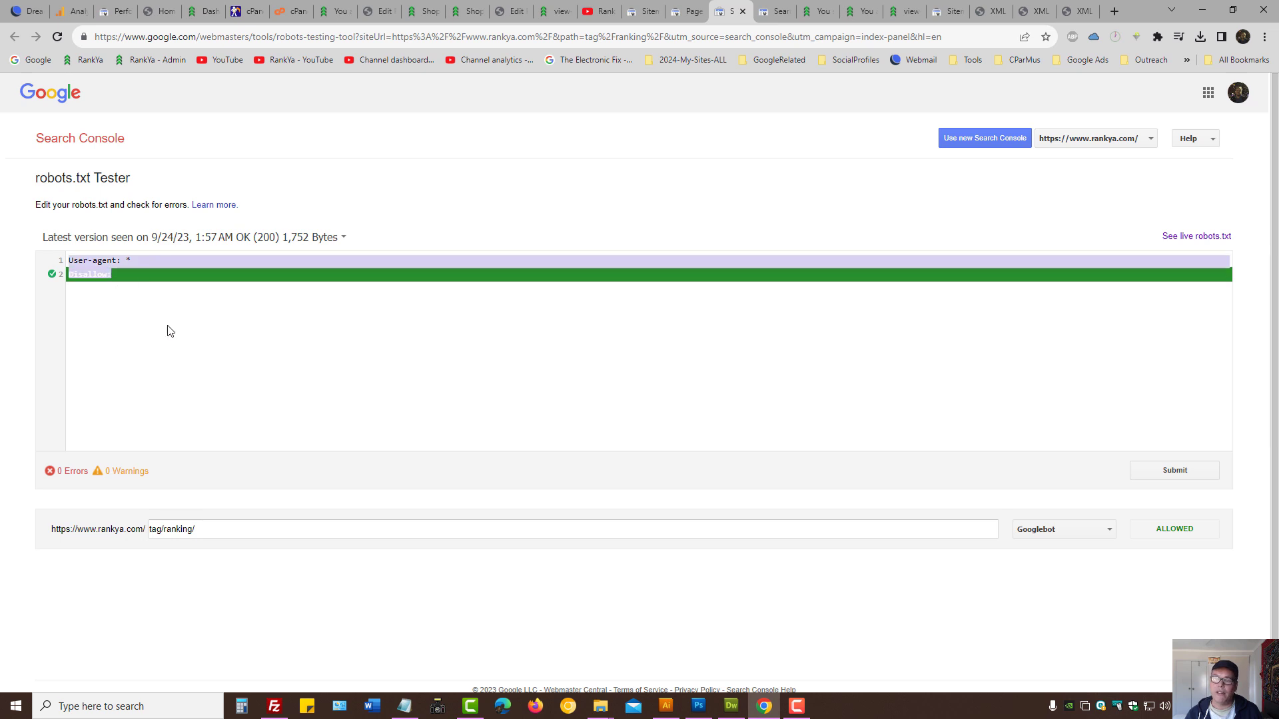
click(688, 11)
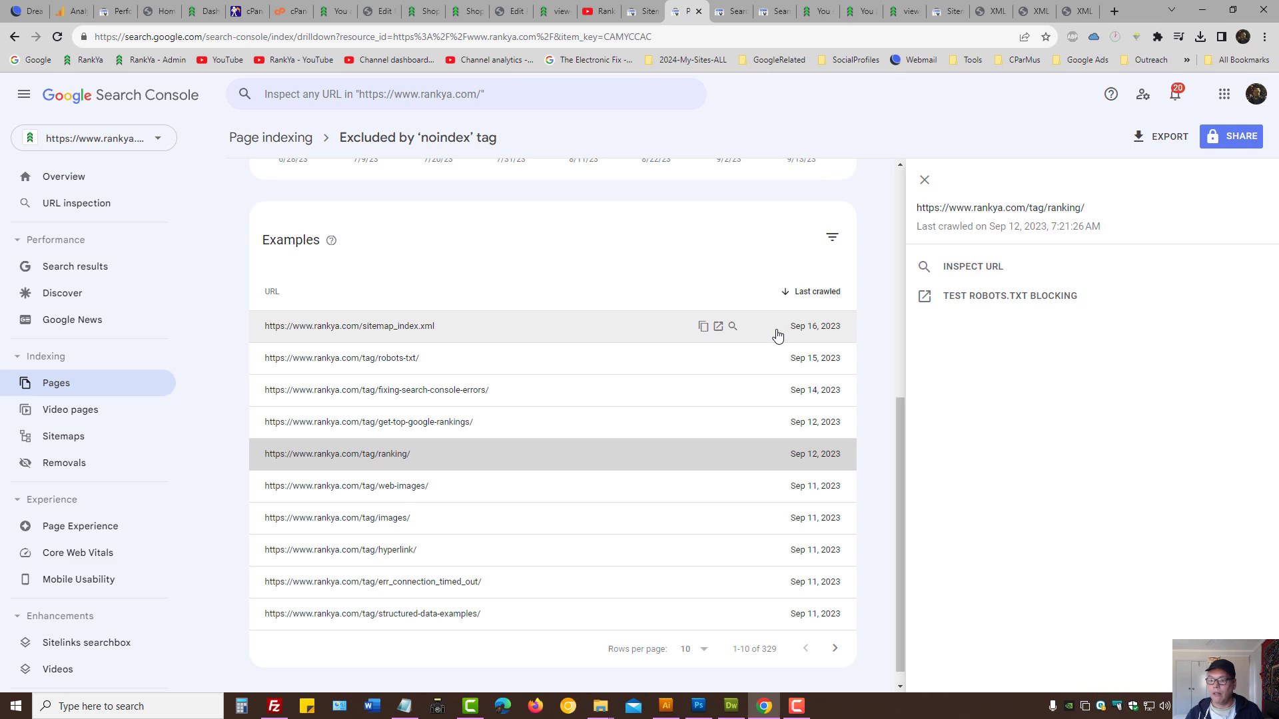
click(962, 269)
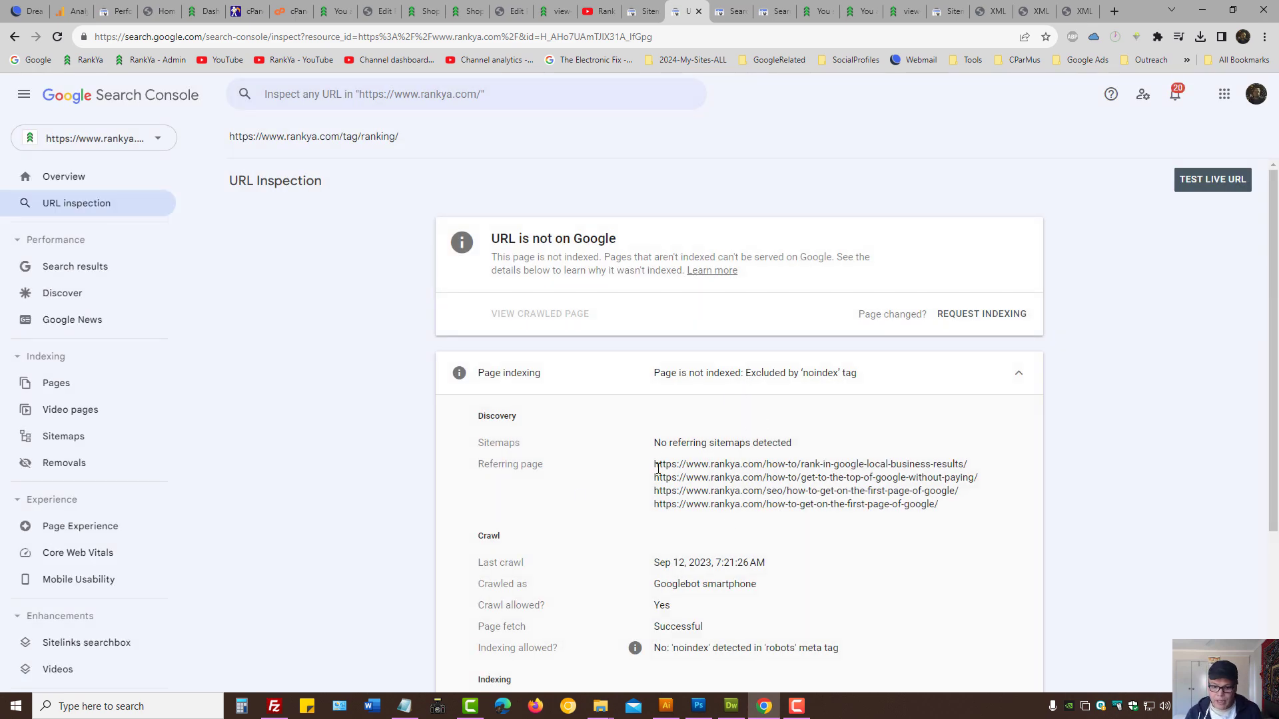
Select the first referring URL and open 'How to Rank in Google Local Business Results' from its context menu.
drag(495, 464, 571, 465)
drag(656, 465, 1009, 470)
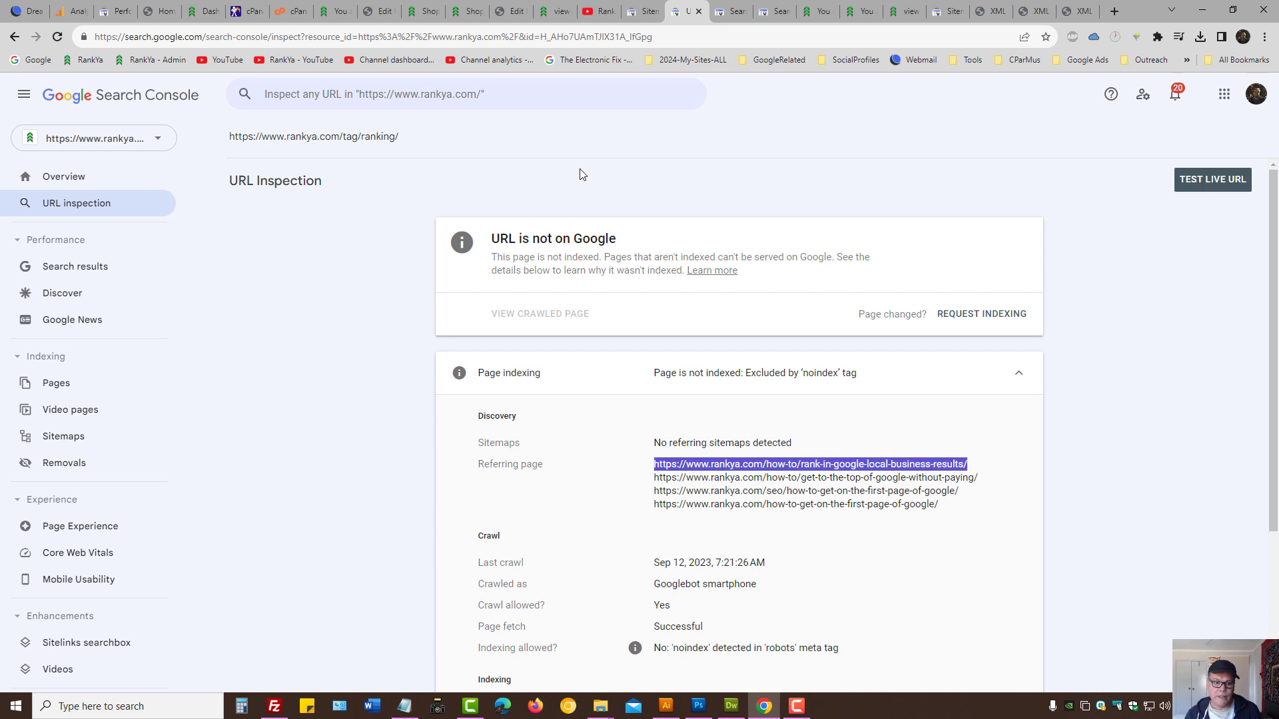
drag(403, 136, 228, 137)
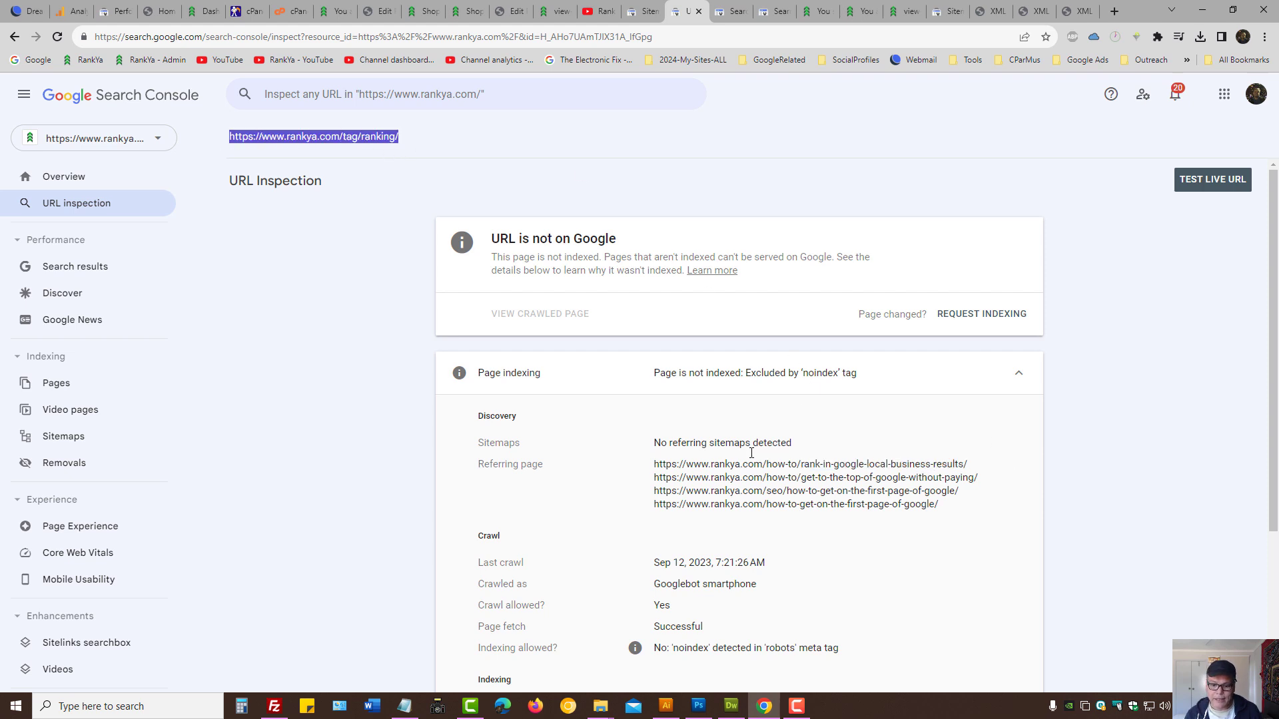
drag(653, 464, 980, 468)
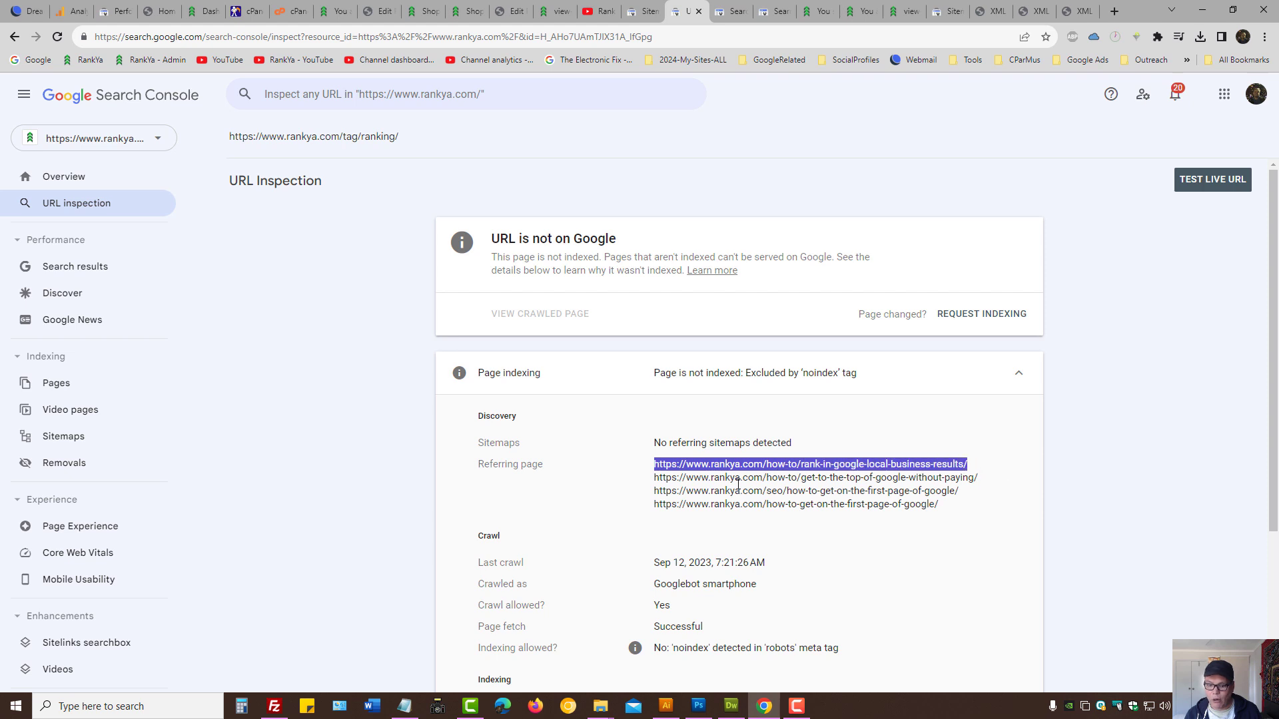
drag(655, 478, 982, 485)
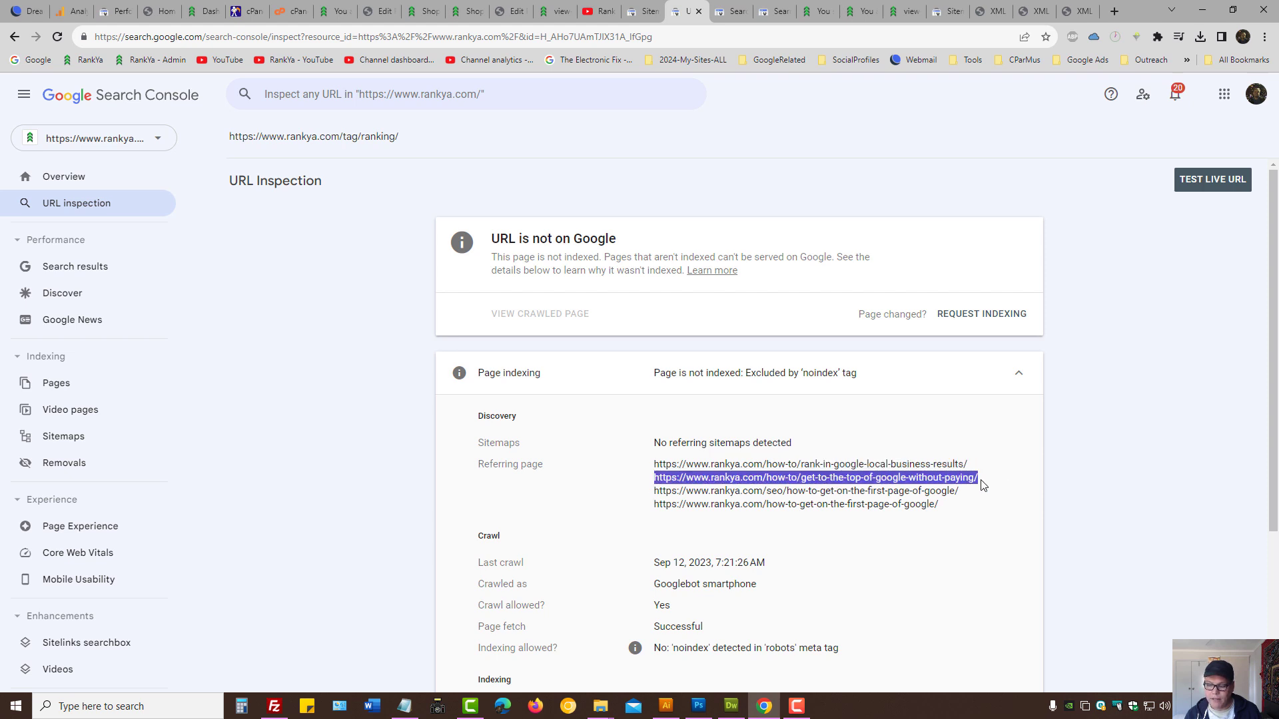
drag(652, 497, 627, 474)
right_click(700, 464)
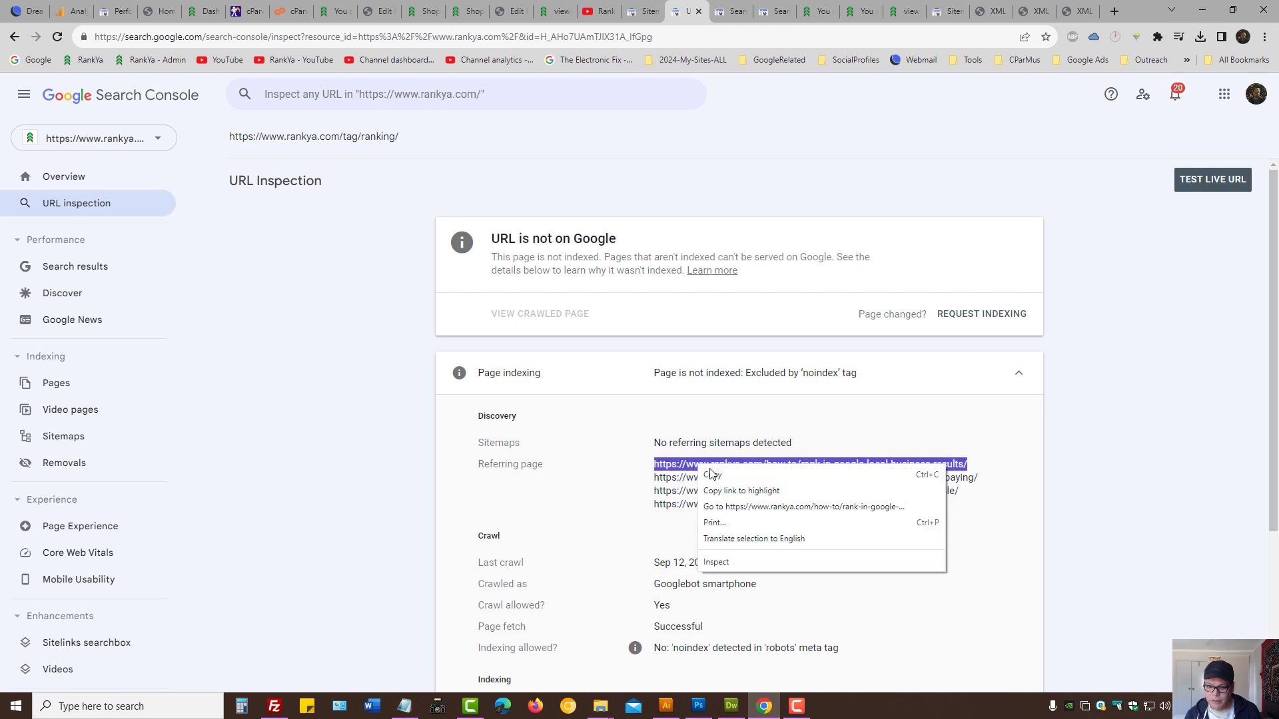
click(733, 506)
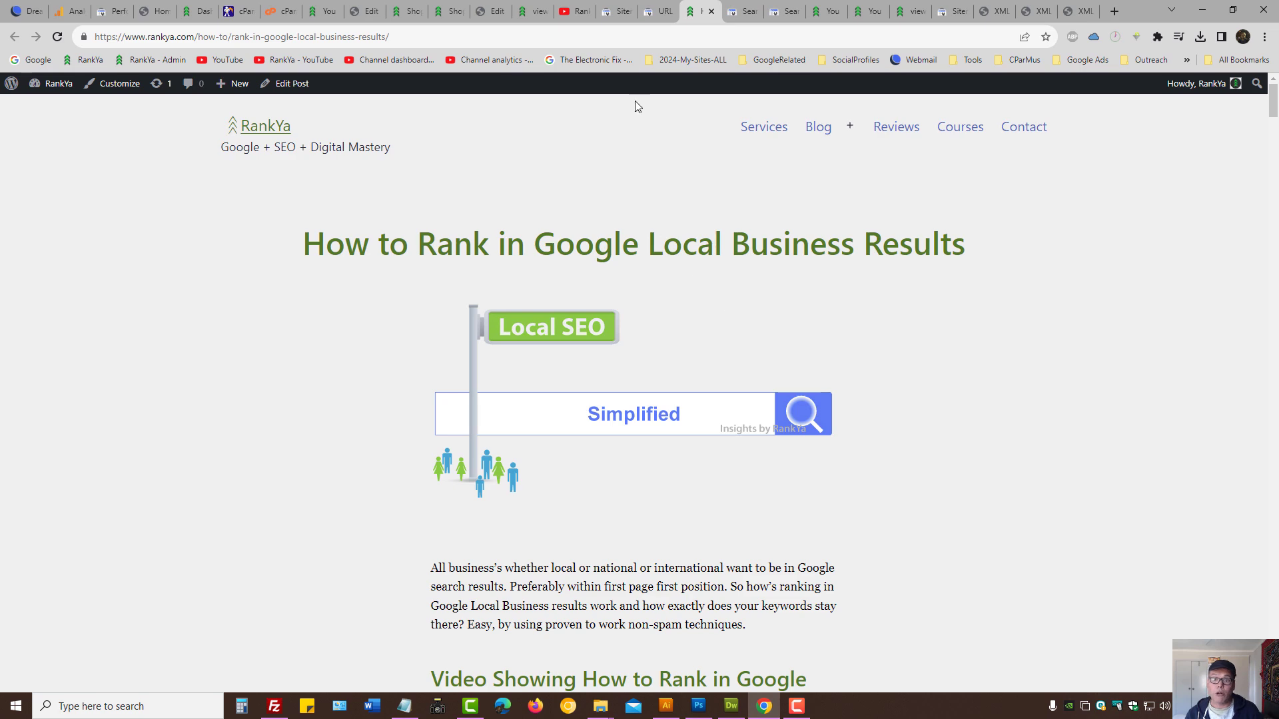
Copy the /tag/ranking/ URL and find it in the local-business article's page source.
click(659, 11)
drag(401, 136, 339, 140)
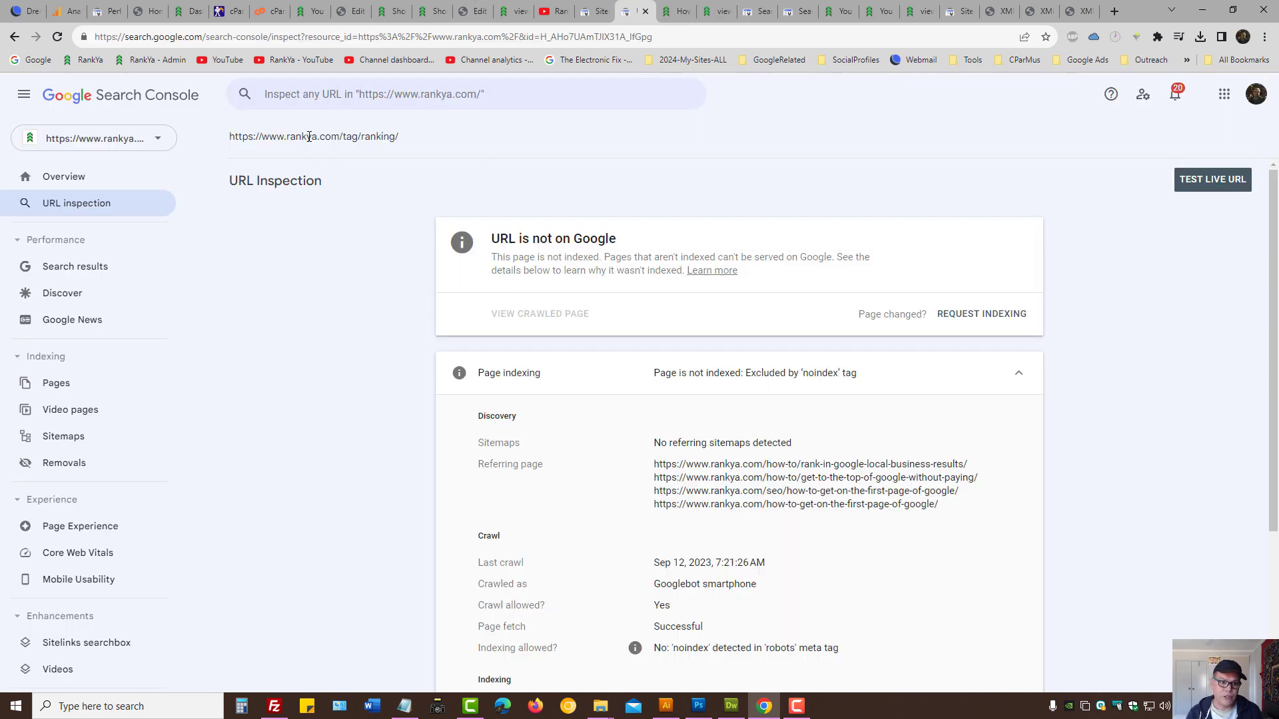
triple_click(306, 136)
click(703, 10)
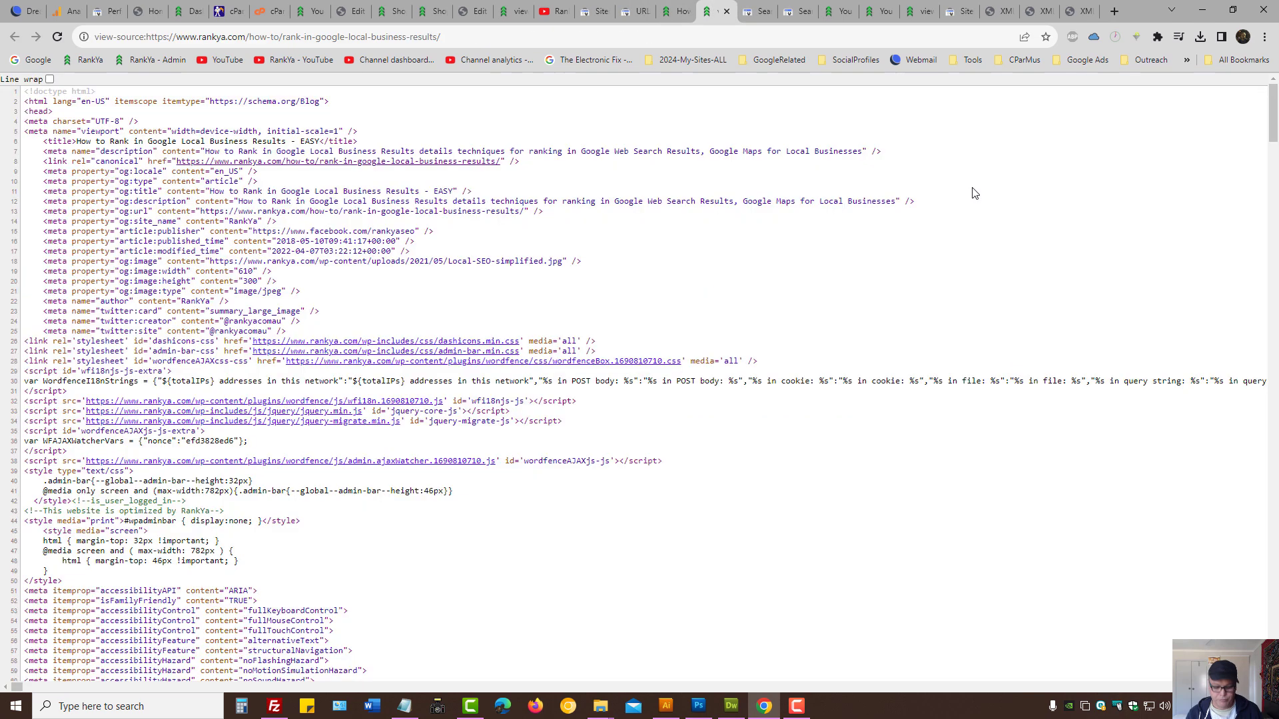
key(ctrl+f)
text(https://www.rankya.com/tag/ranking/)
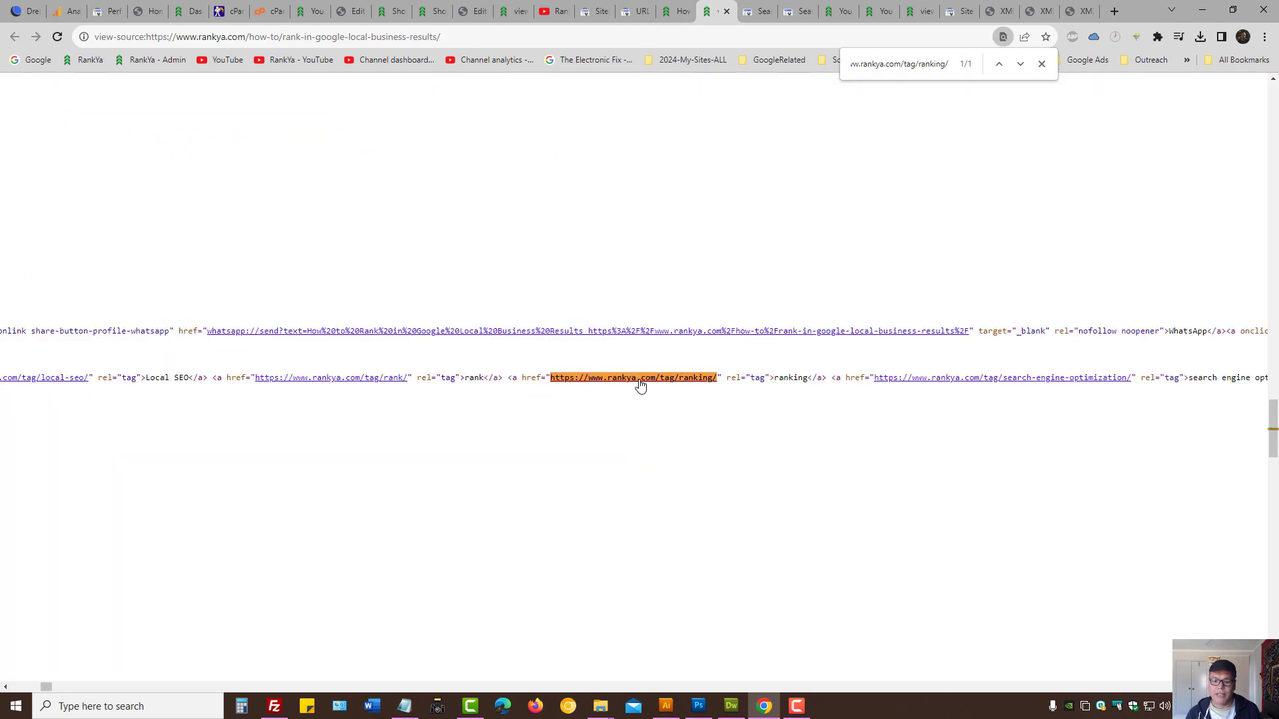
key(ctrl+shift+Tab)
key(ctrl+shift+Tab)
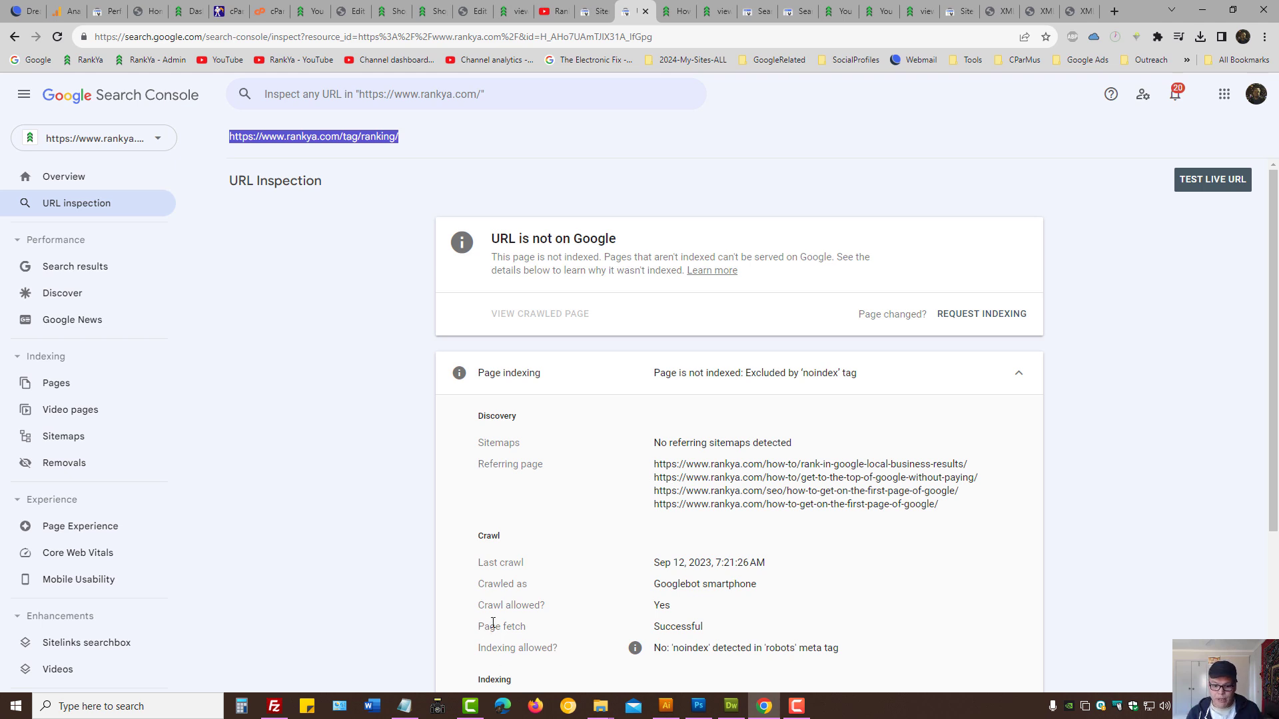
Highlight Crawl allowed Yes, Page fetch, and the noindex Indexing allowed result, then open the first referring article.
drag(481, 605, 699, 604)
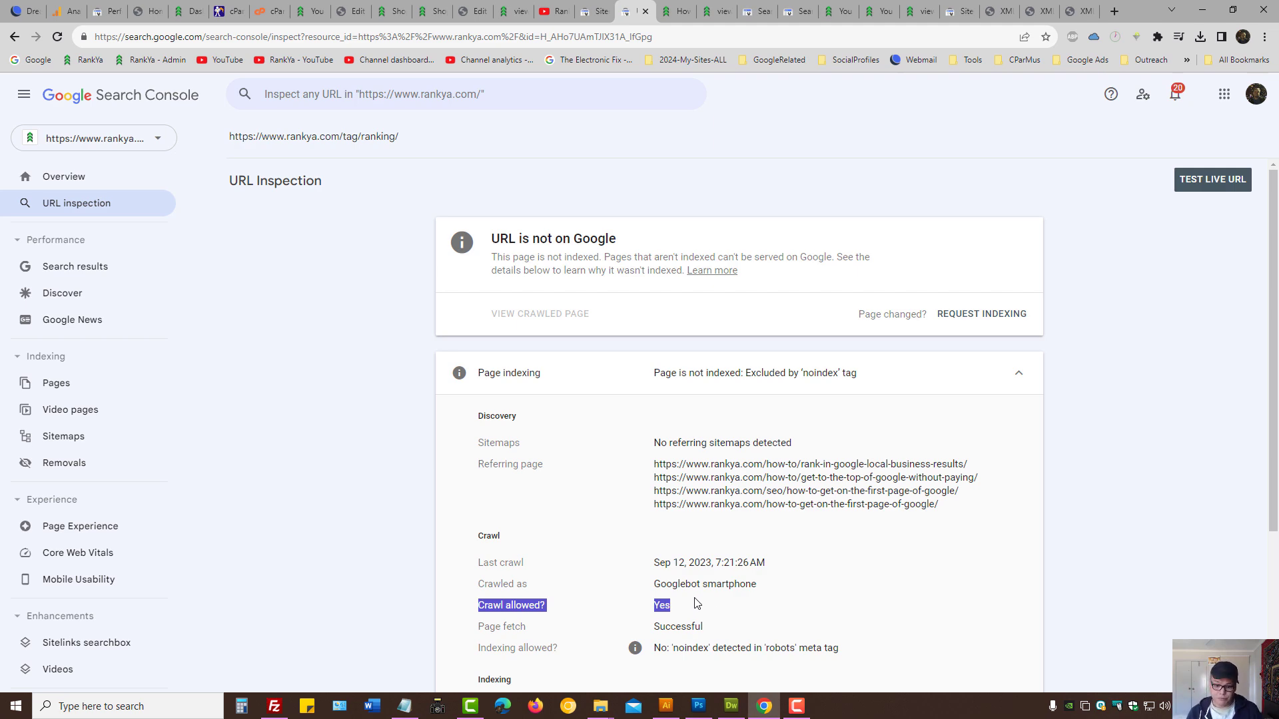
scroll(696, 603, down, 3)
drag(476, 407, 710, 413)
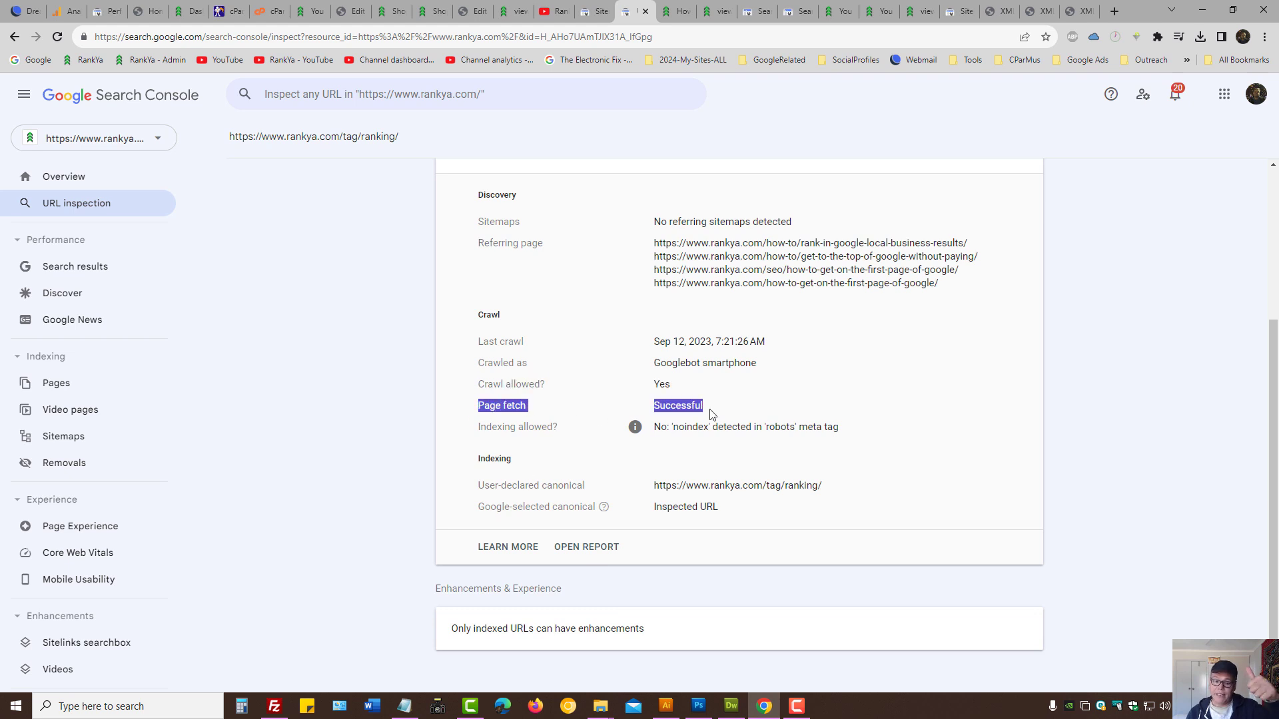
drag(478, 426, 559, 427)
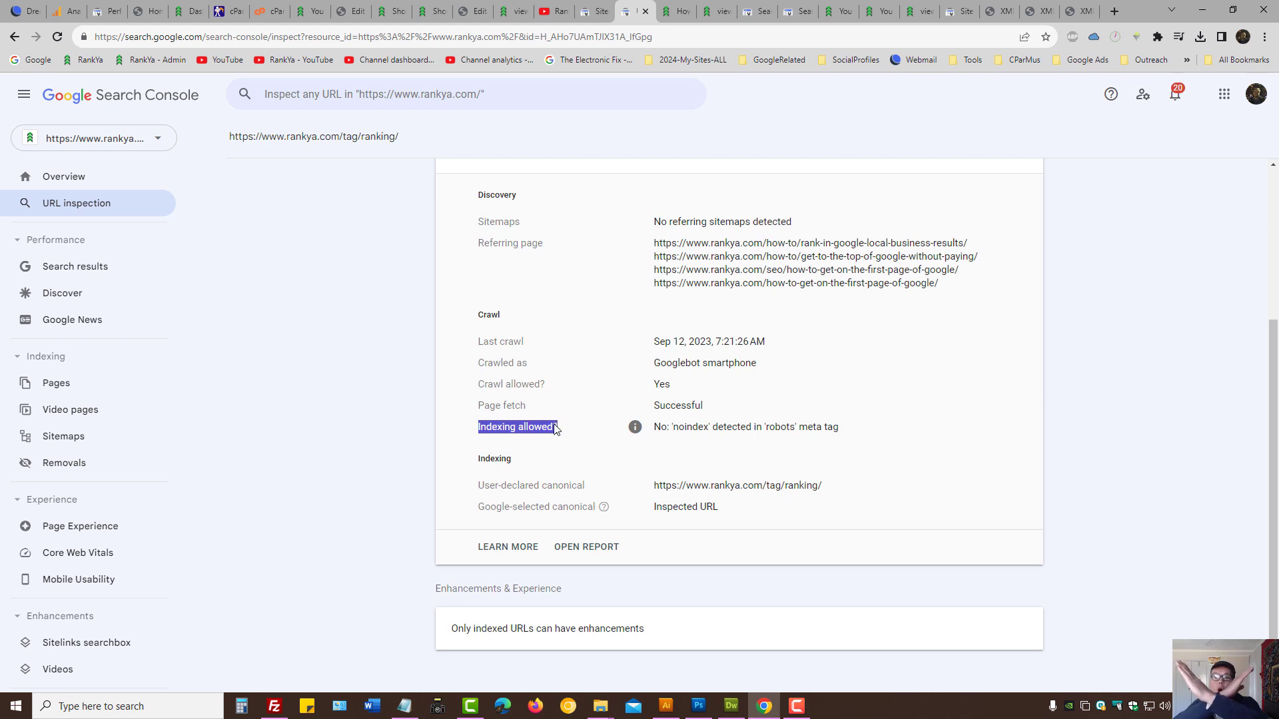
double_click(688, 427)
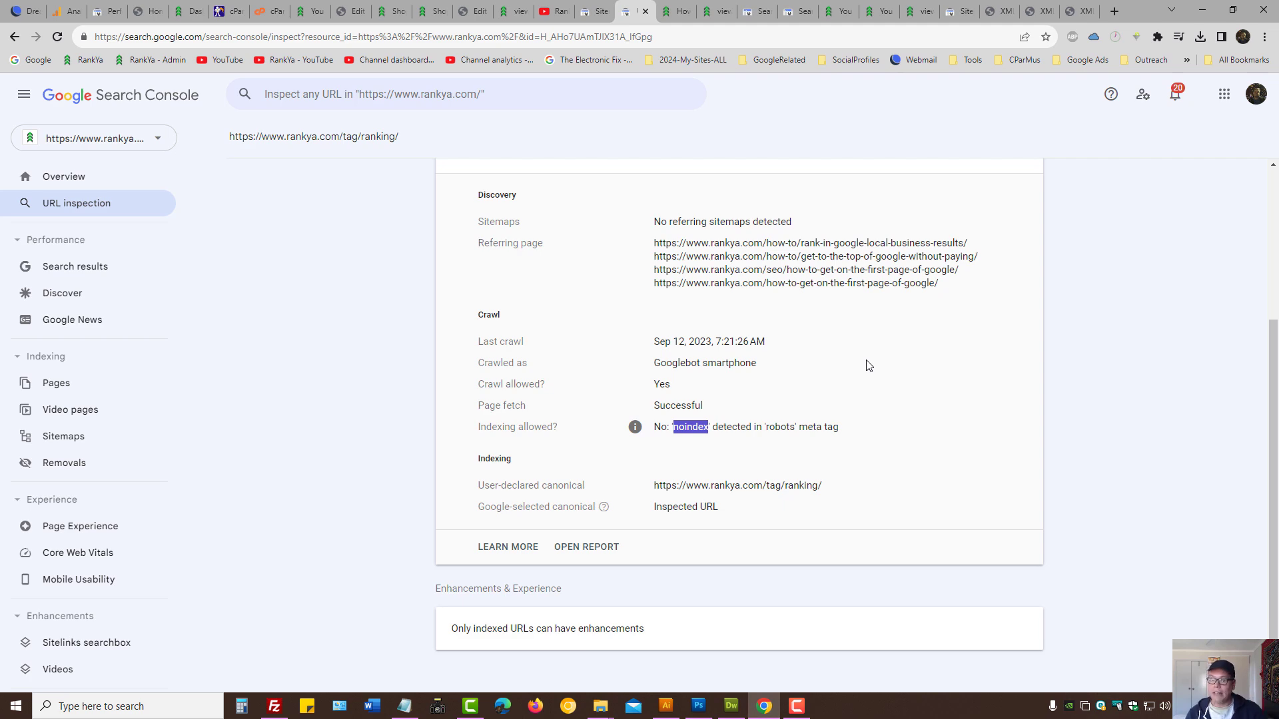
click(828, 241)
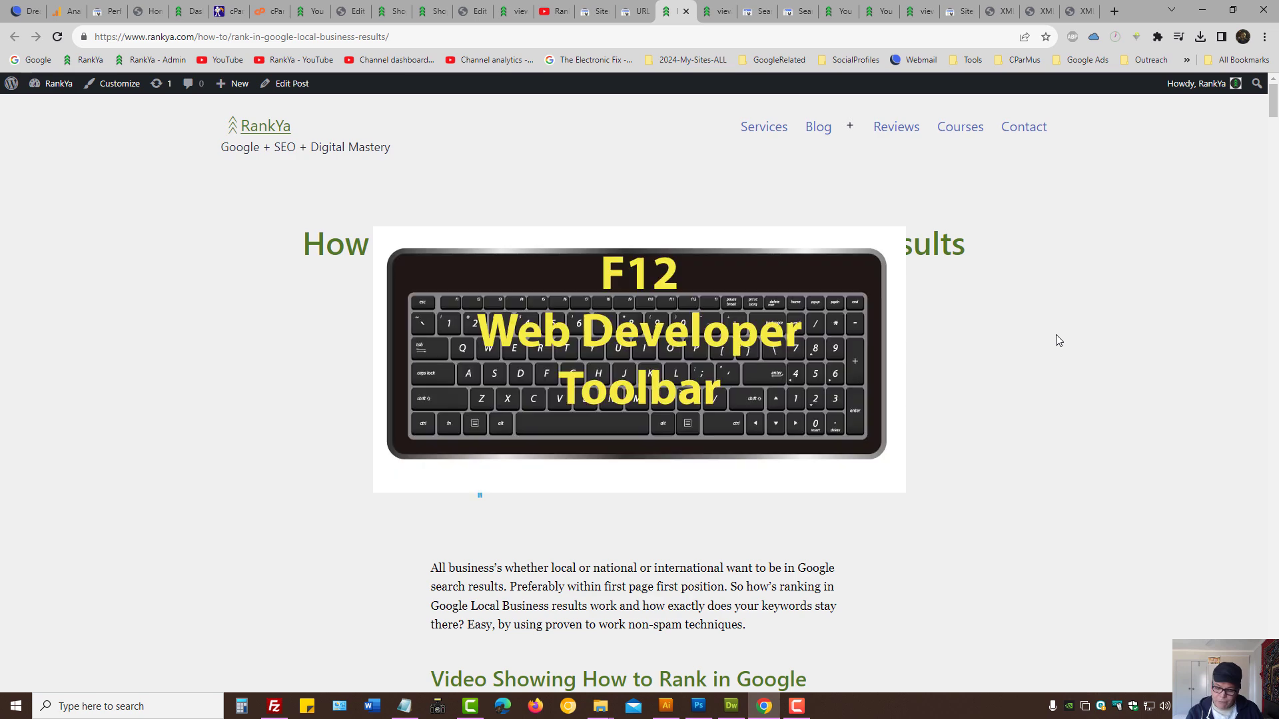
Open DevTools' Network panel and reload the article to capture its requests.
key(F12)
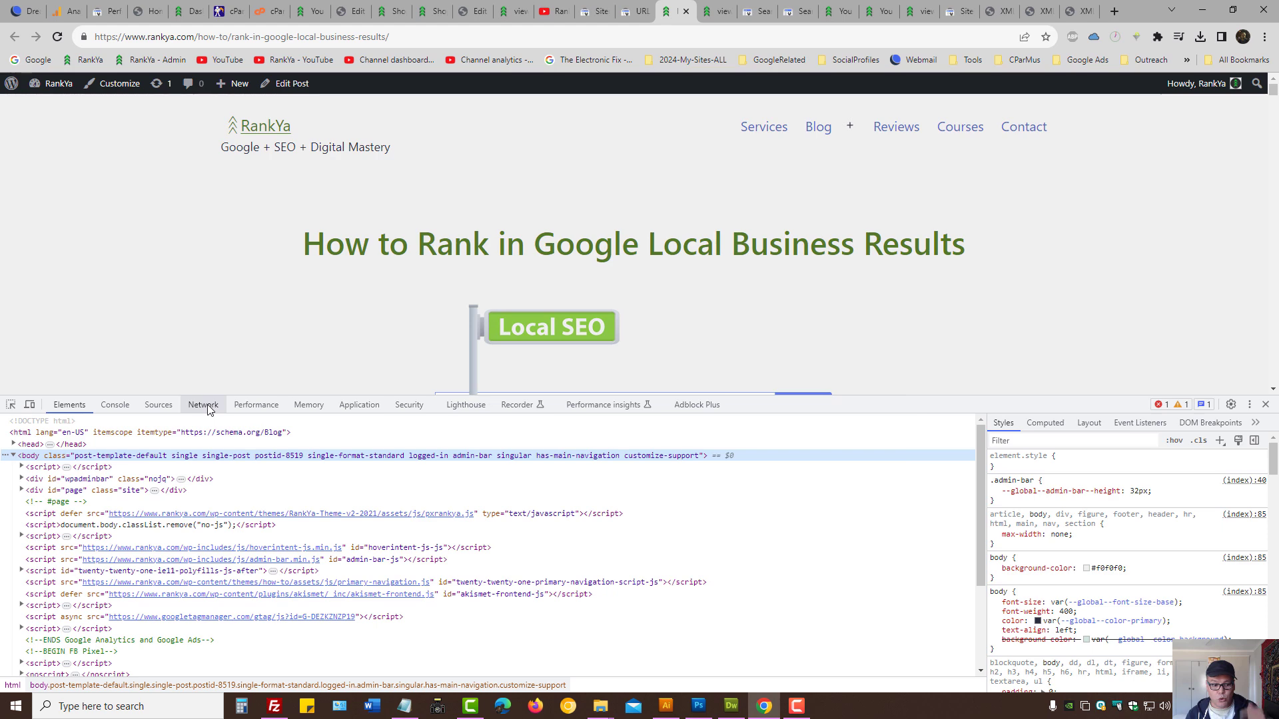
click(205, 406)
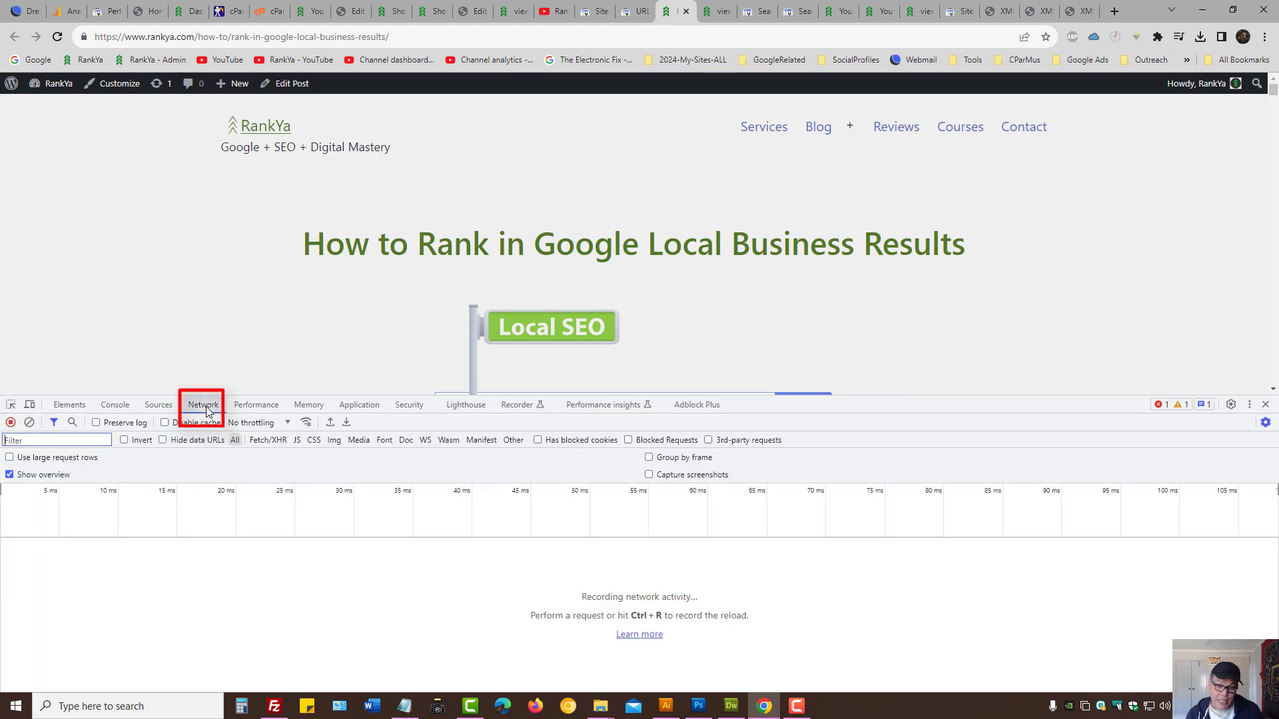
click(58, 36)
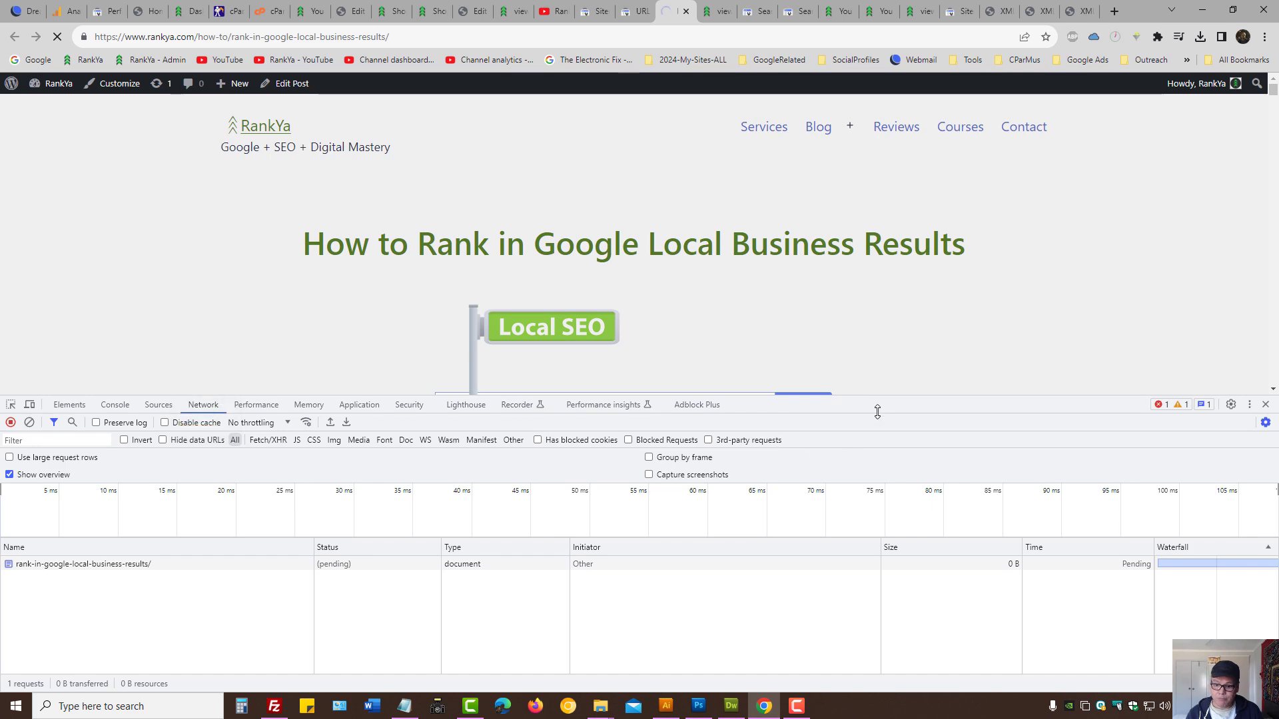
drag(877, 398, 881, 247)
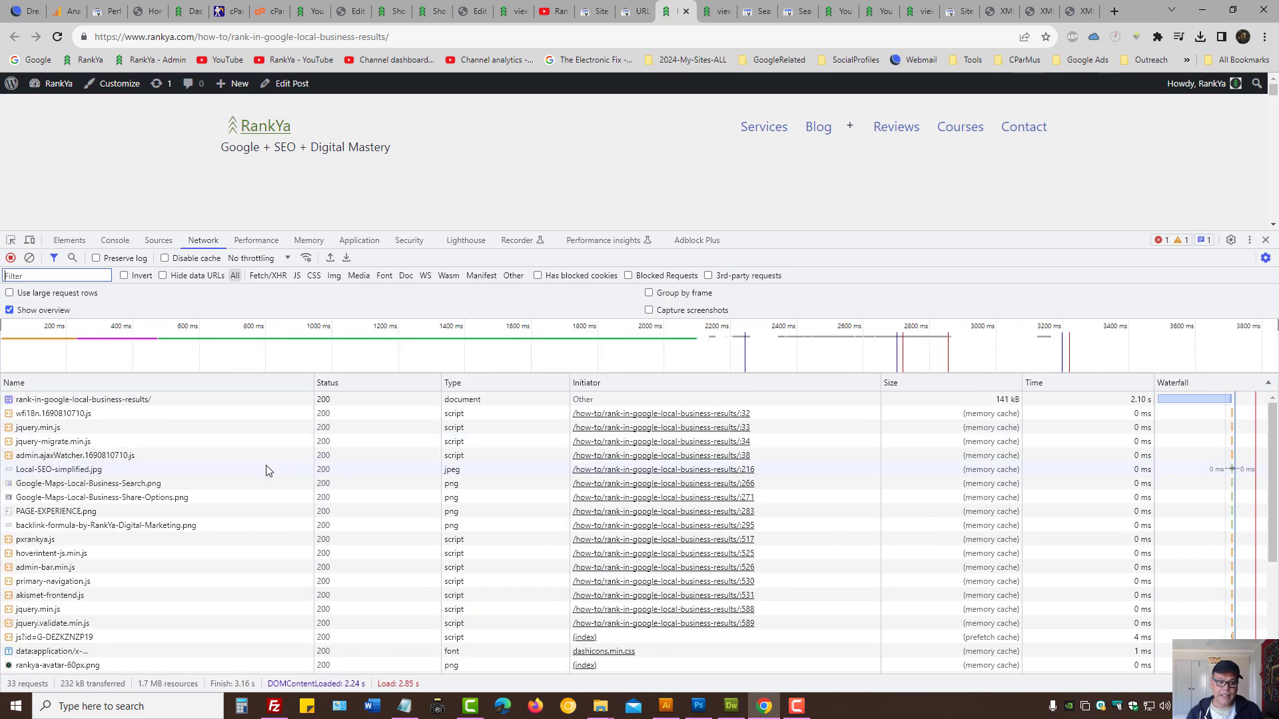
Inspect the main document request's response headers for any noindex directive.
click(74, 399)
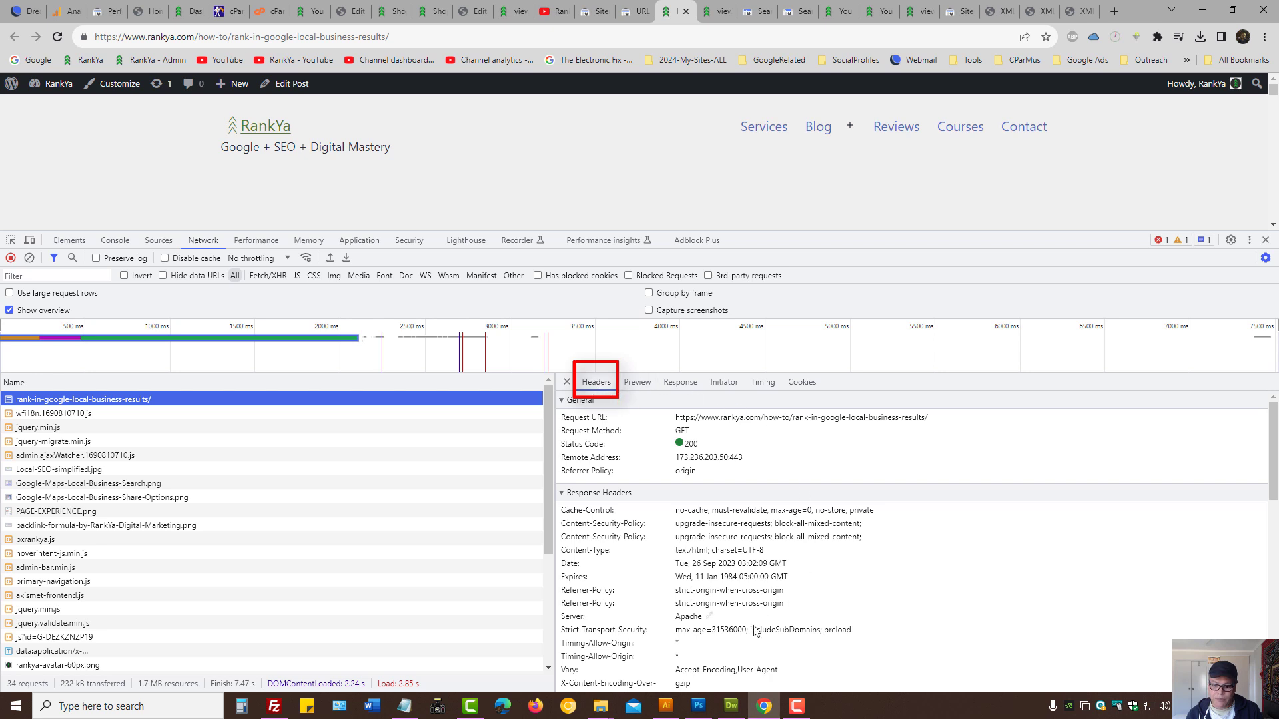
drag(1275, 480, 1274, 493)
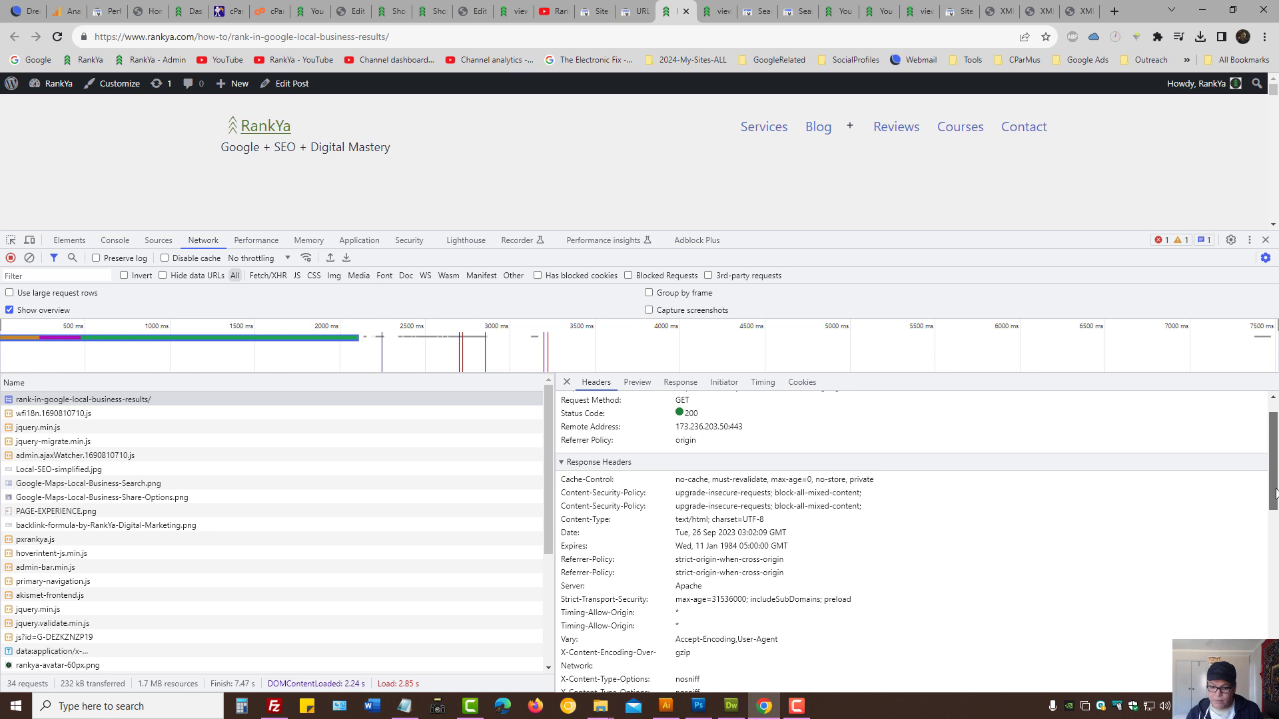
drag(1274, 493, 1274, 542)
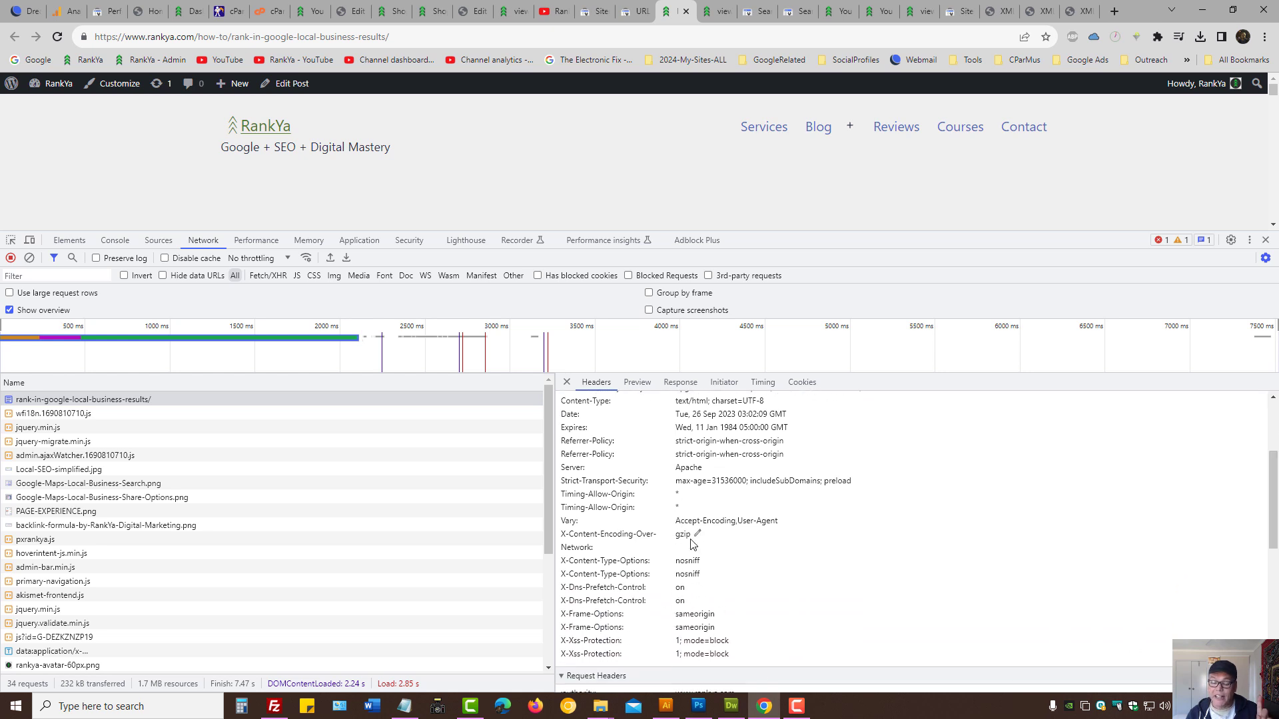
scroll(726, 520, up, 3)
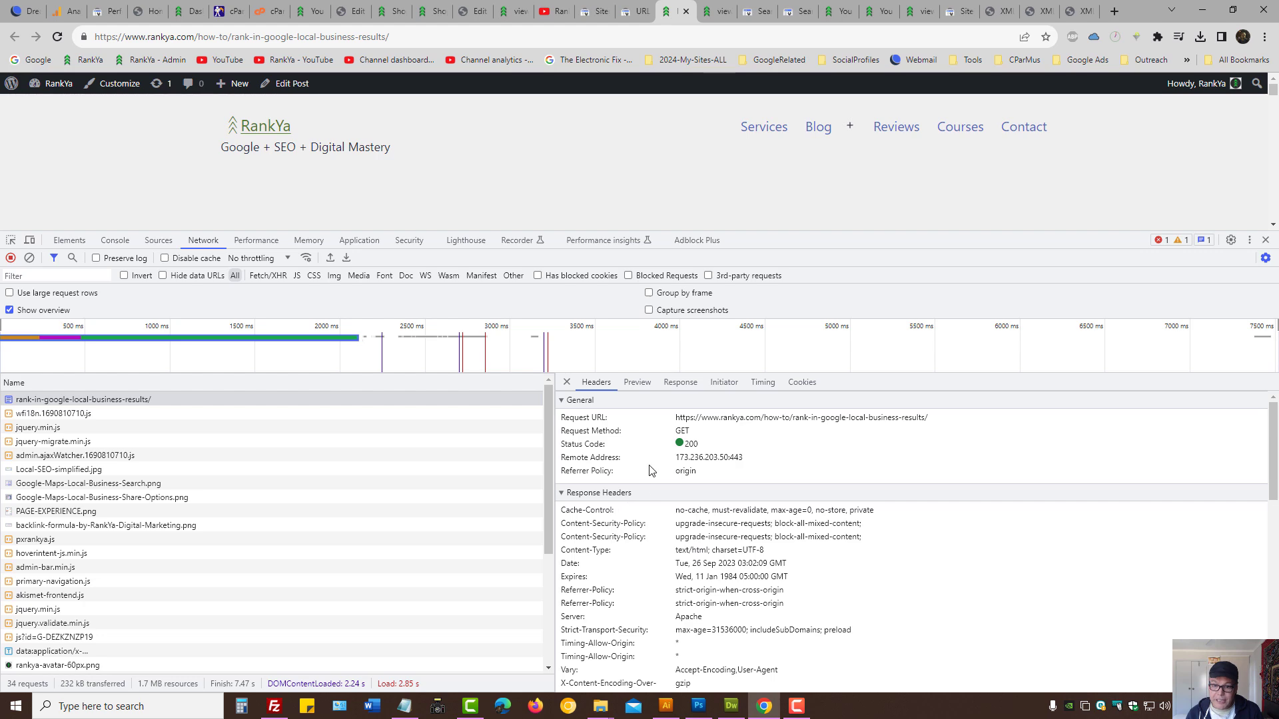
Search the article's page source for 'robots' and confirm the meta tags say index, follow.
click(712, 10)
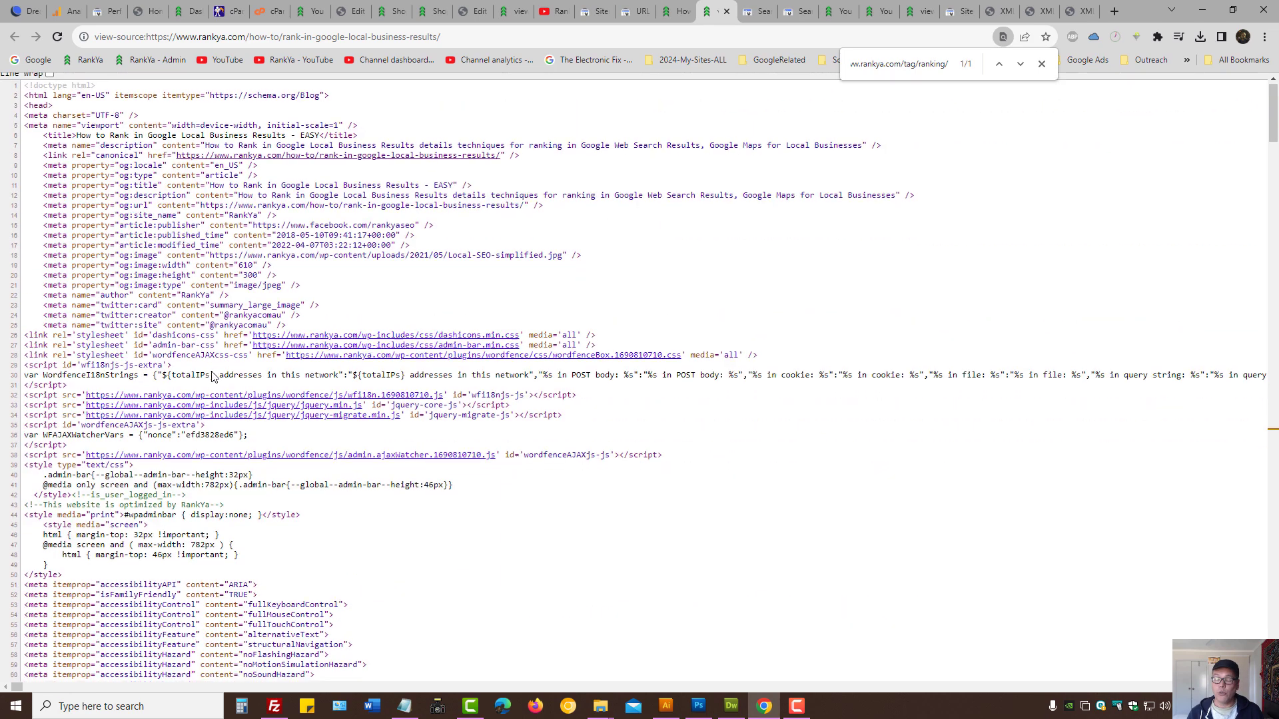
scroll(213, 375, down, 3)
scroll(200, 380, up, 3)
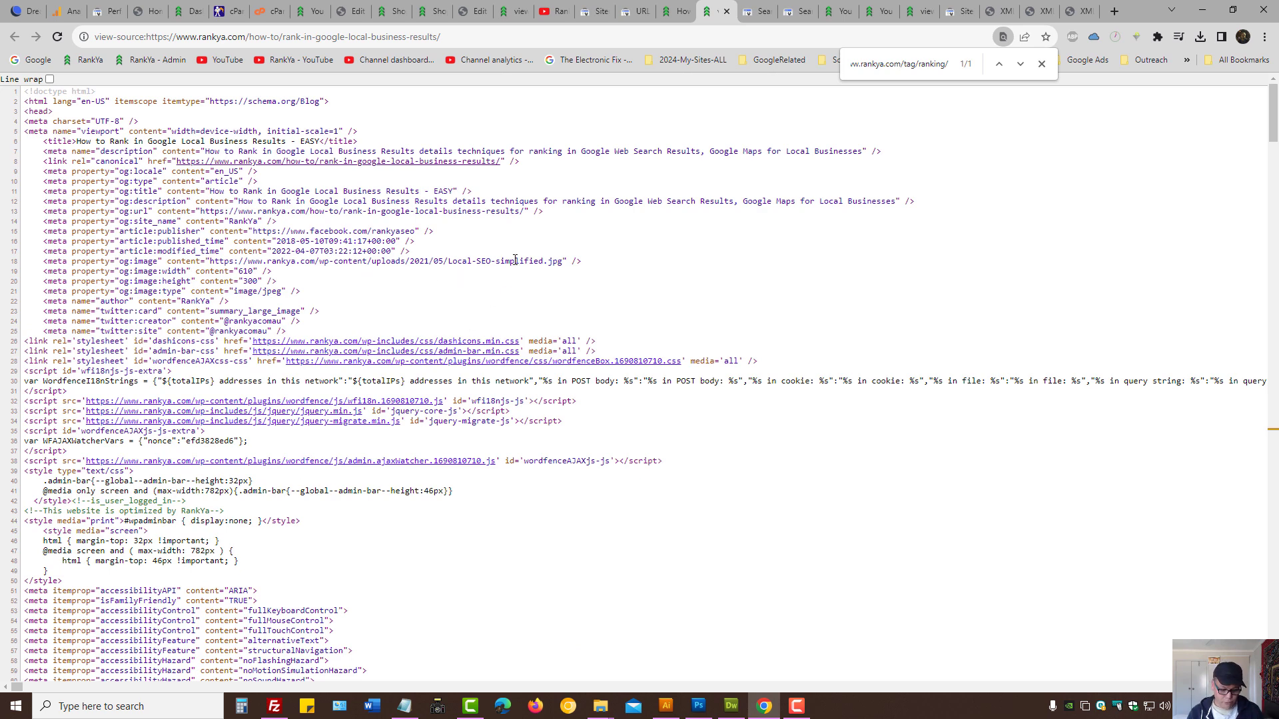
key(ctrl+f)
text(robot)
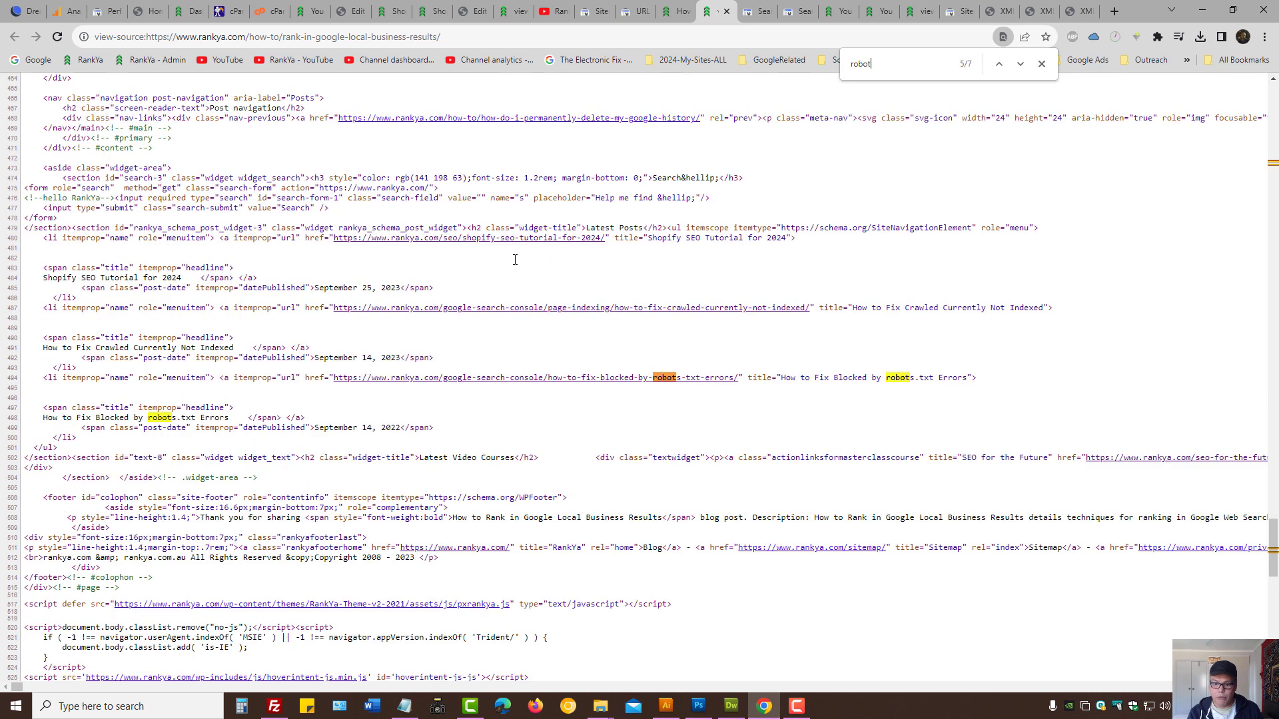
text(s)
click(999, 63)
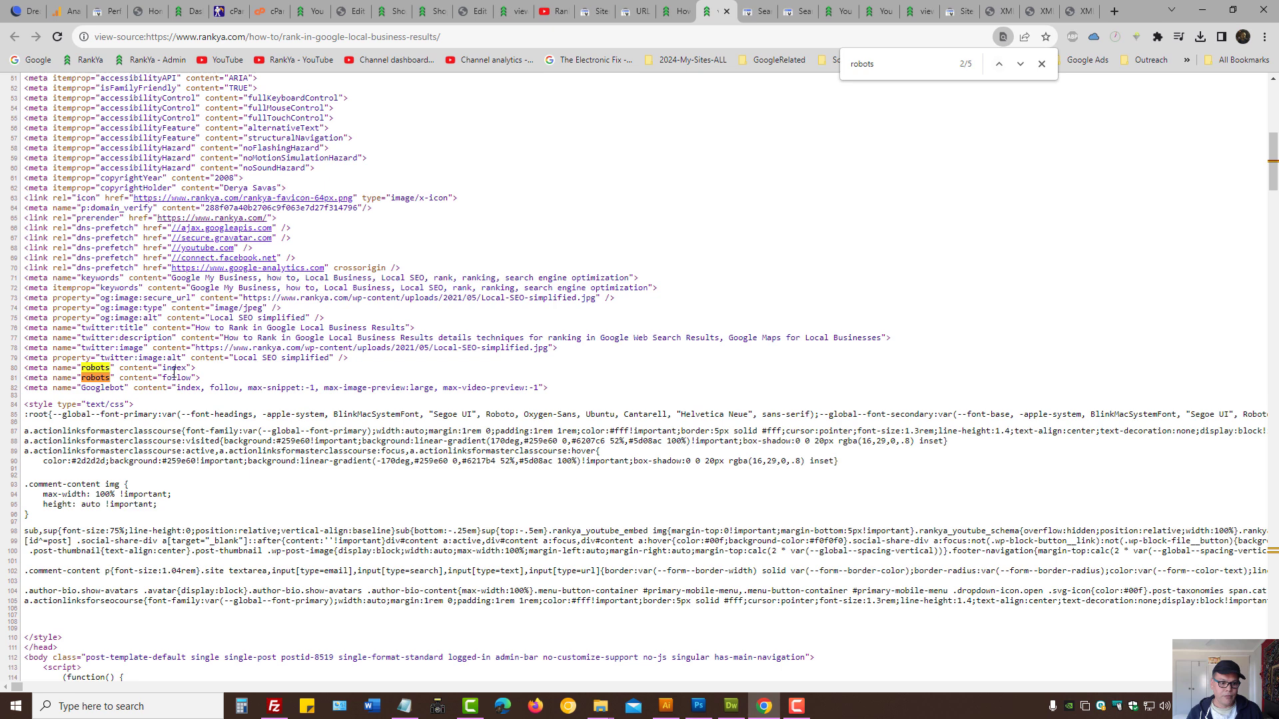
drag(200, 370, 124, 372)
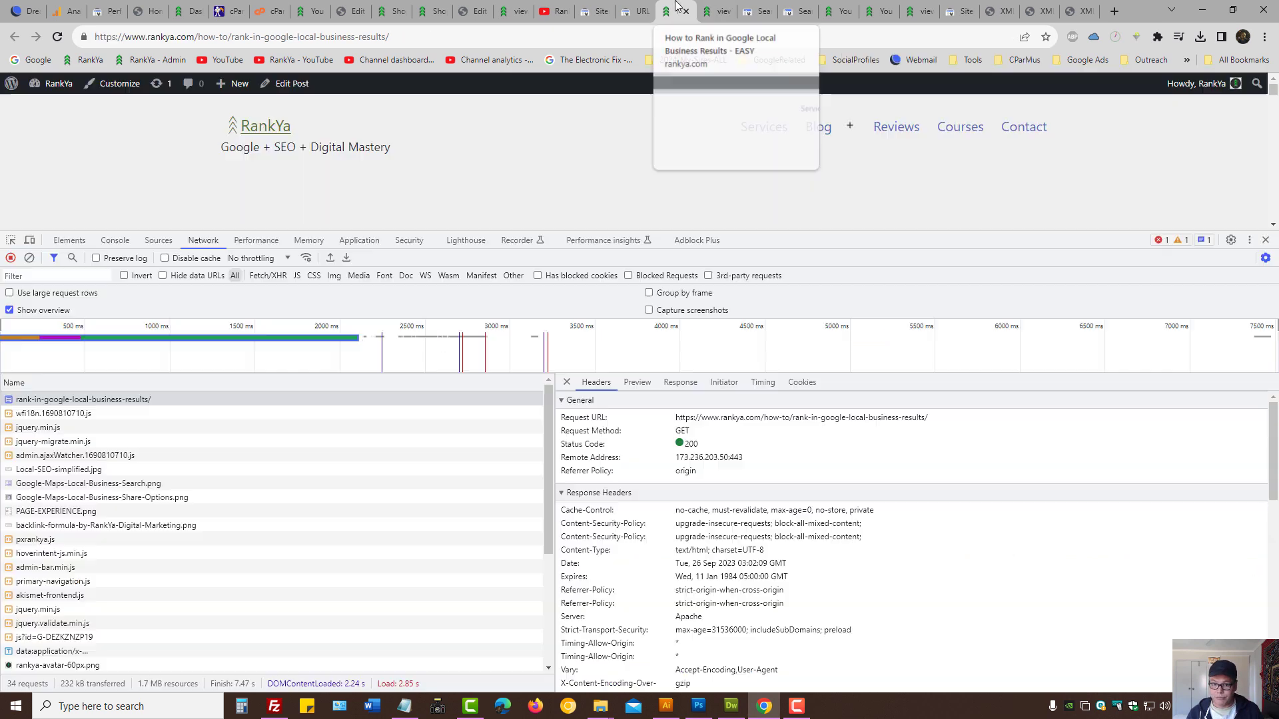
click(676, 11)
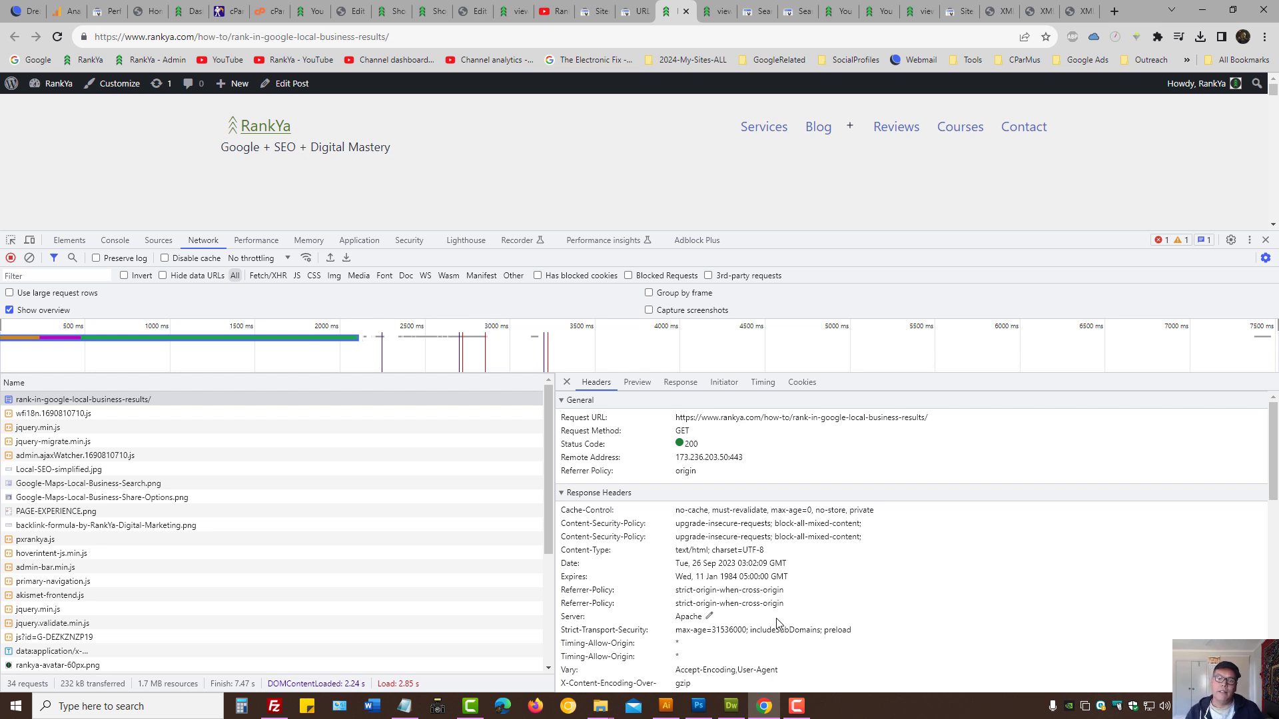
Go back to the noindex list, close the /tag/ranking/ side panel, and open the Examples filter.
click(634, 11)
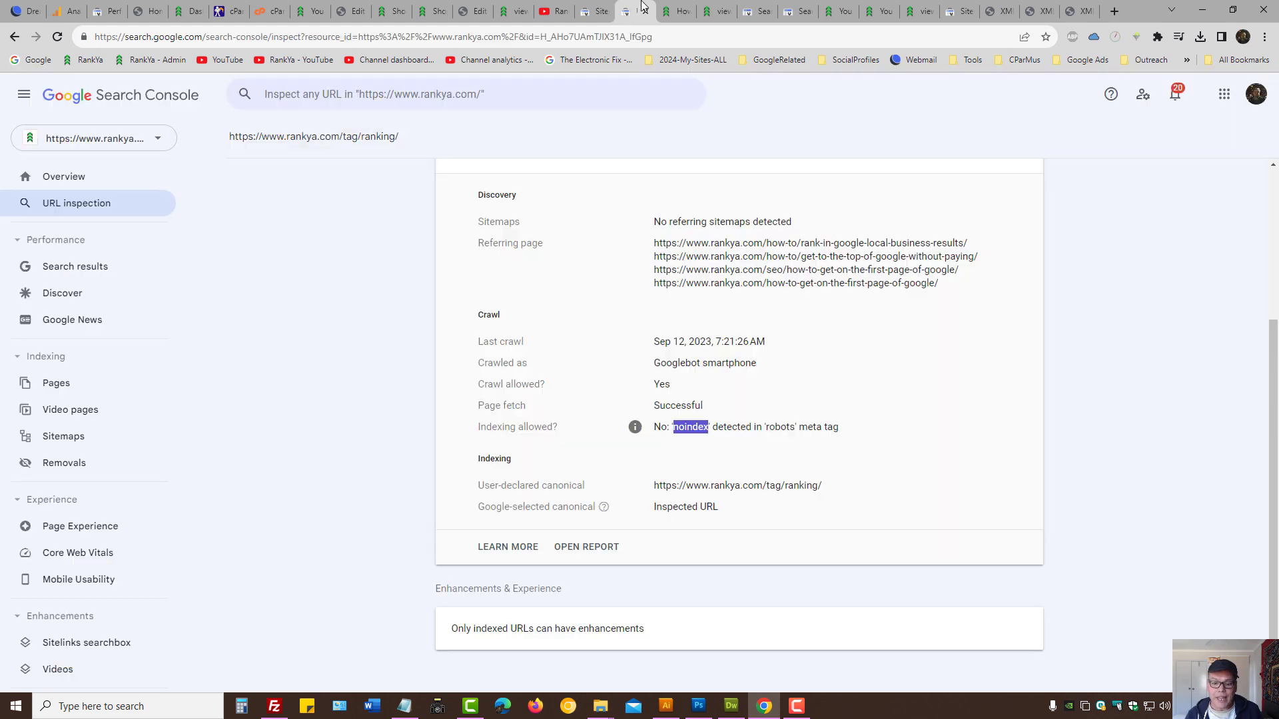
scroll(406, 240, up, 3)
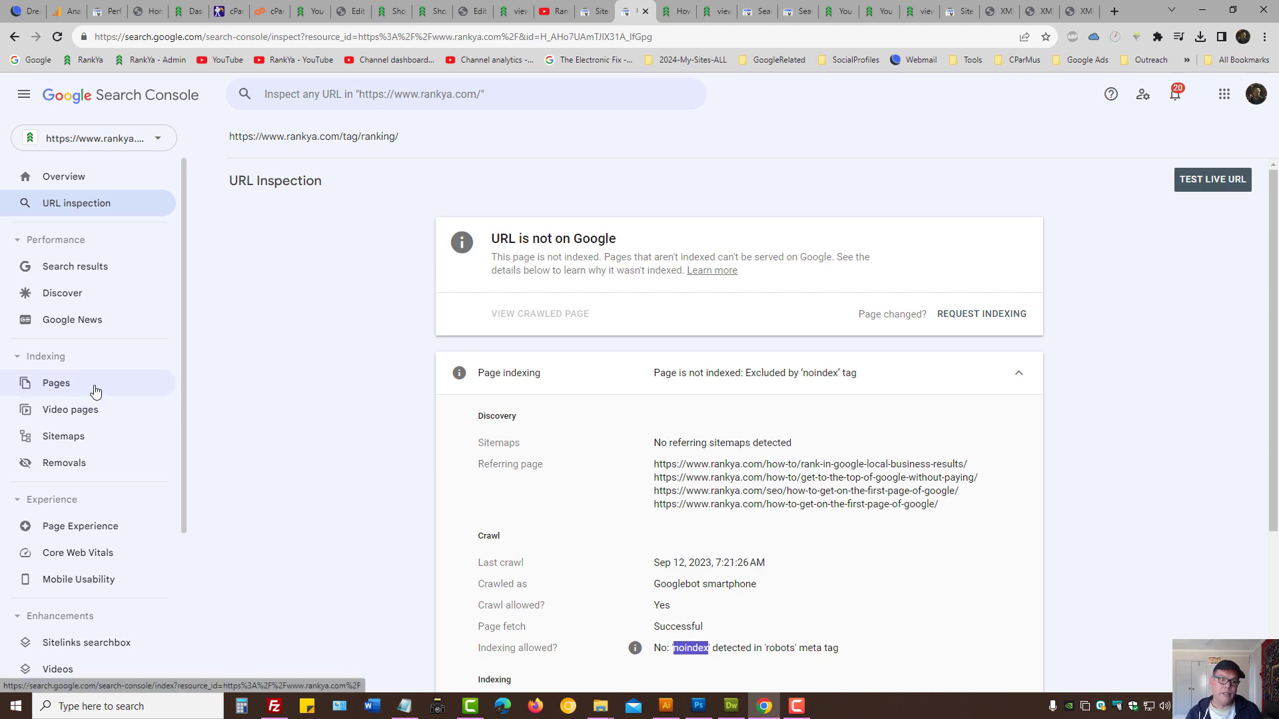
click(14, 37)
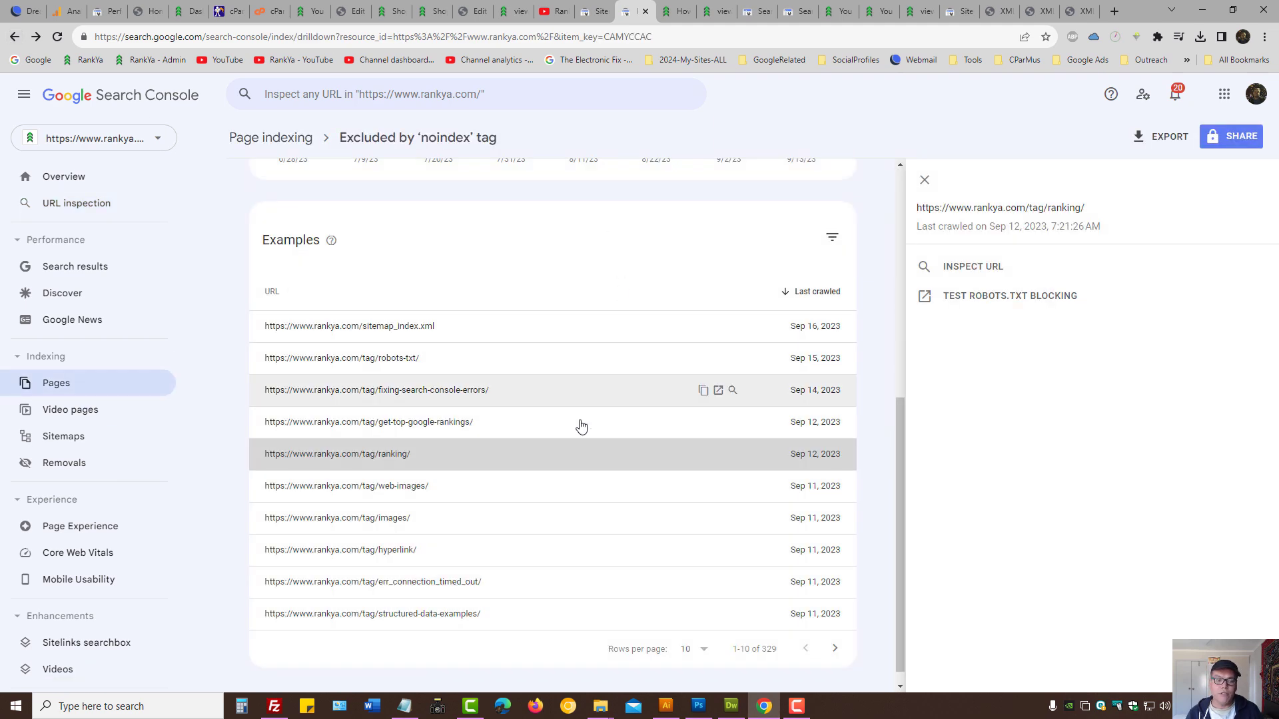
click(924, 180)
scroll(953, 333, up, 7)
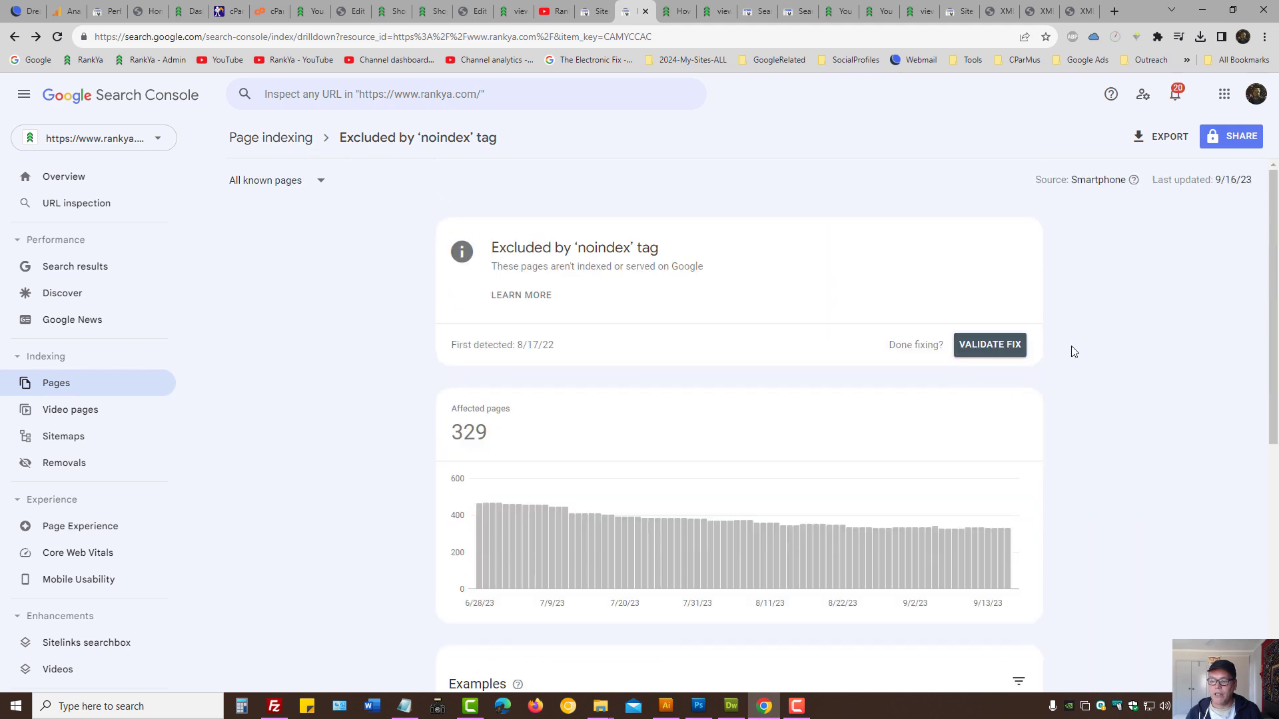
scroll(1157, 394, down, 3)
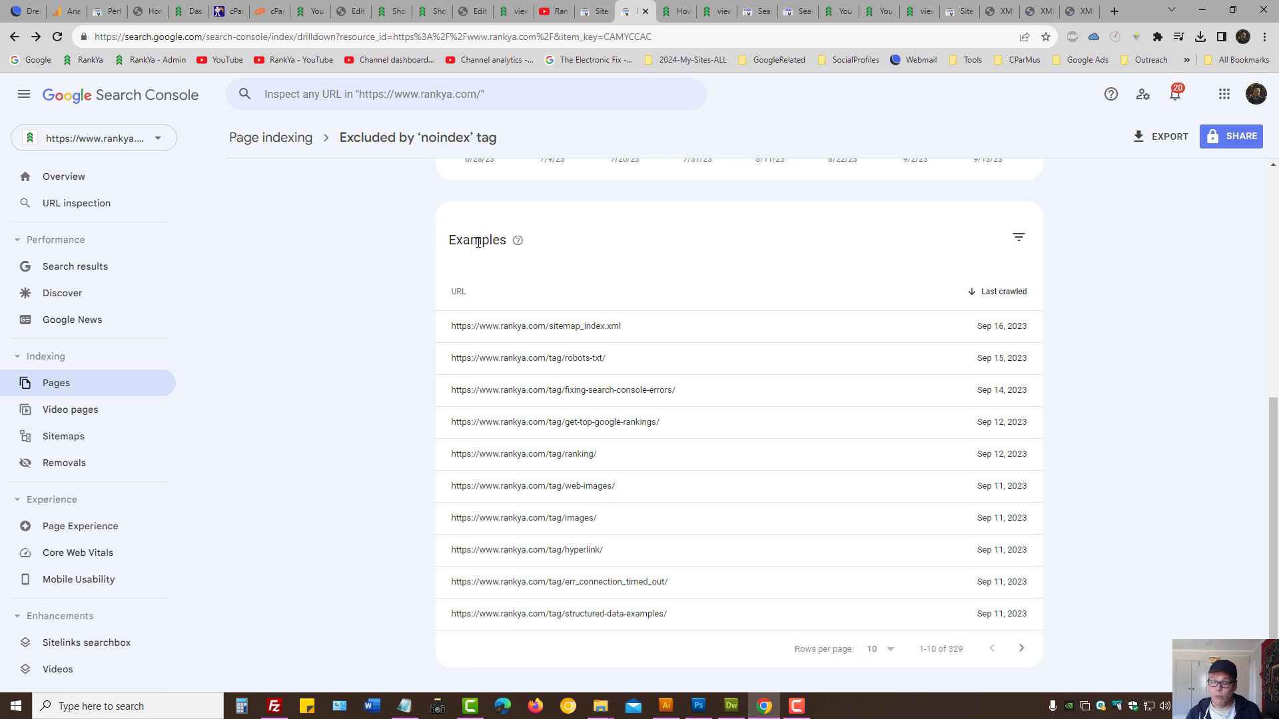
click(1019, 240)
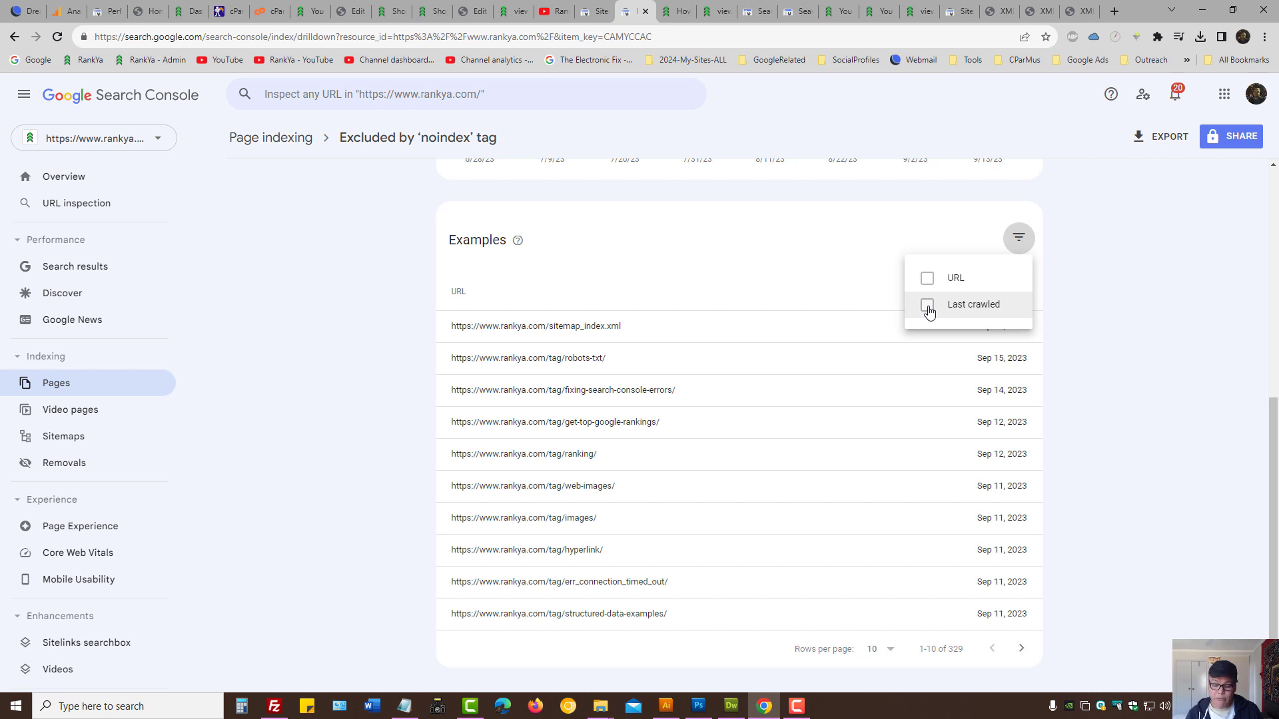
Close the filter menu and show 50 rows per page in the Examples table.
click(1128, 360)
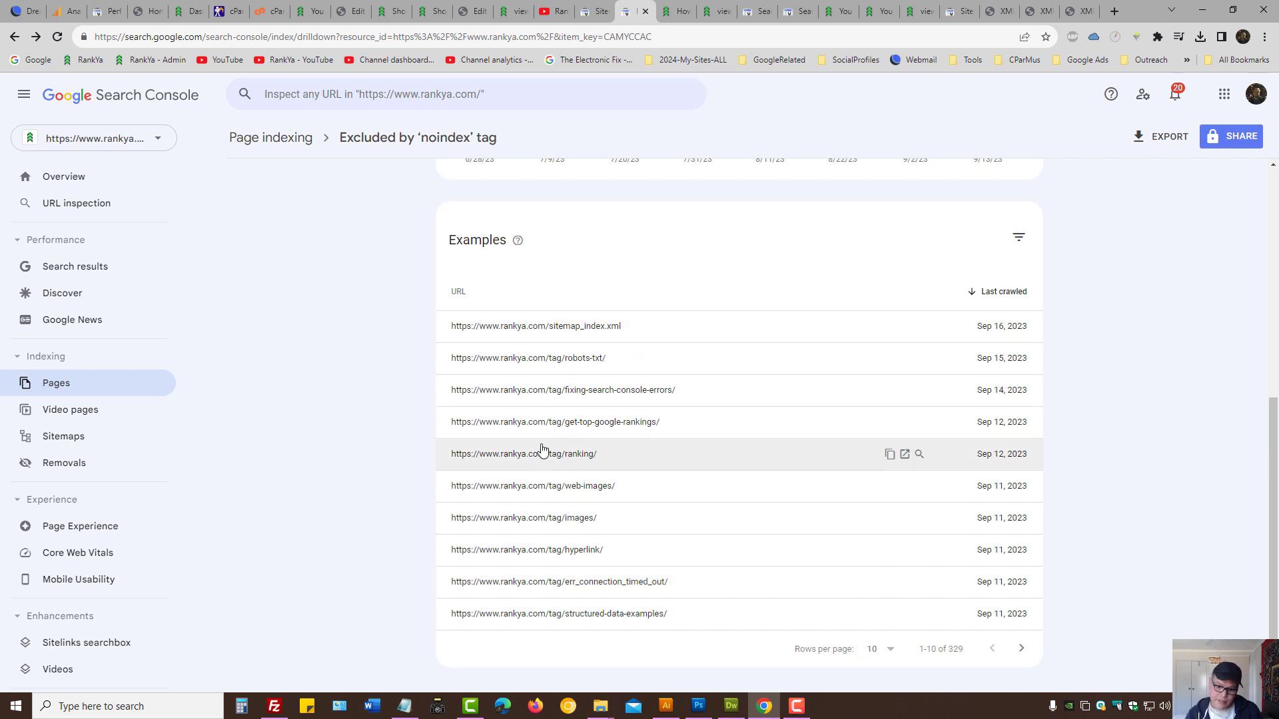
scroll(651, 474, down, 1)
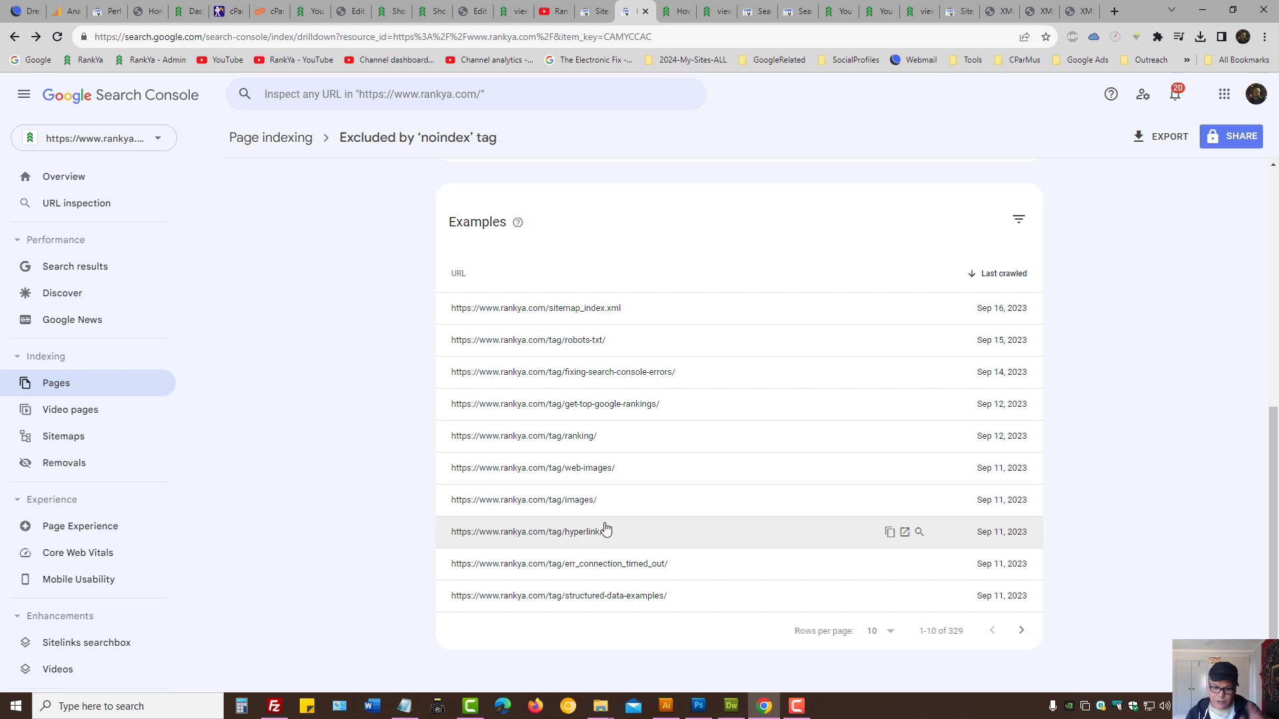
click(887, 632)
click(872, 610)
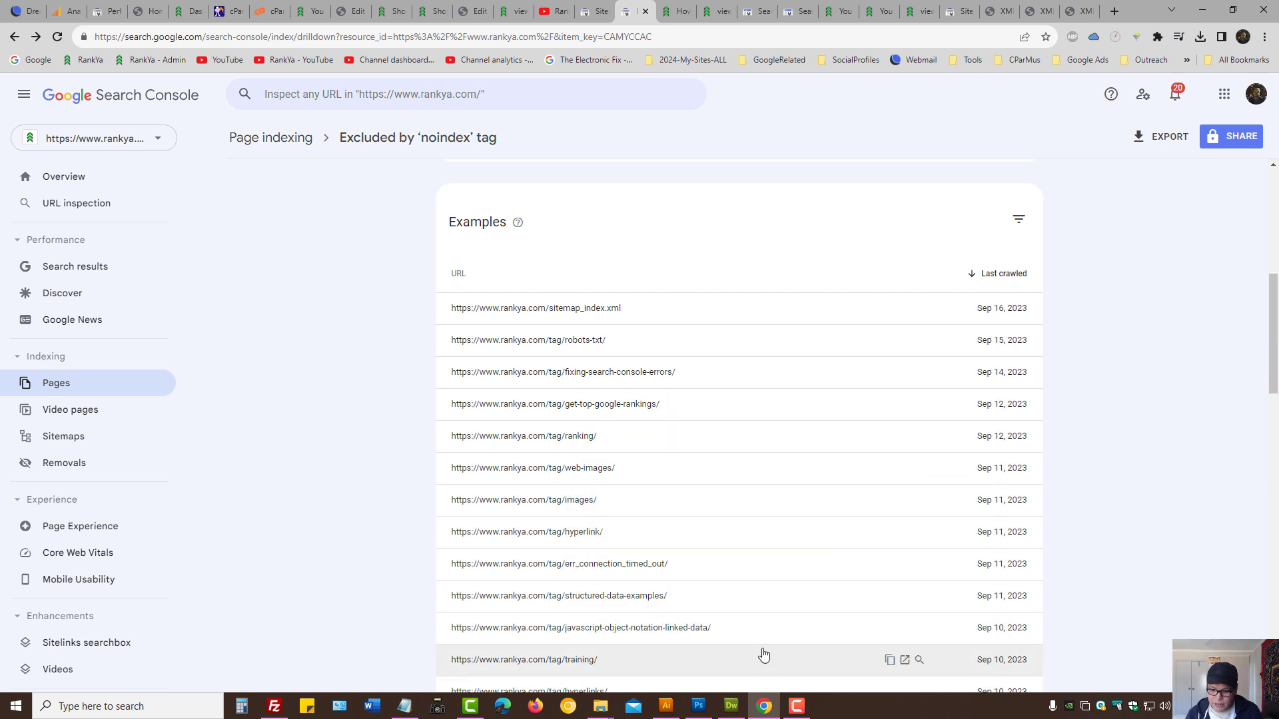
scroll(814, 550, down, 7)
scroll(805, 486, down, 10)
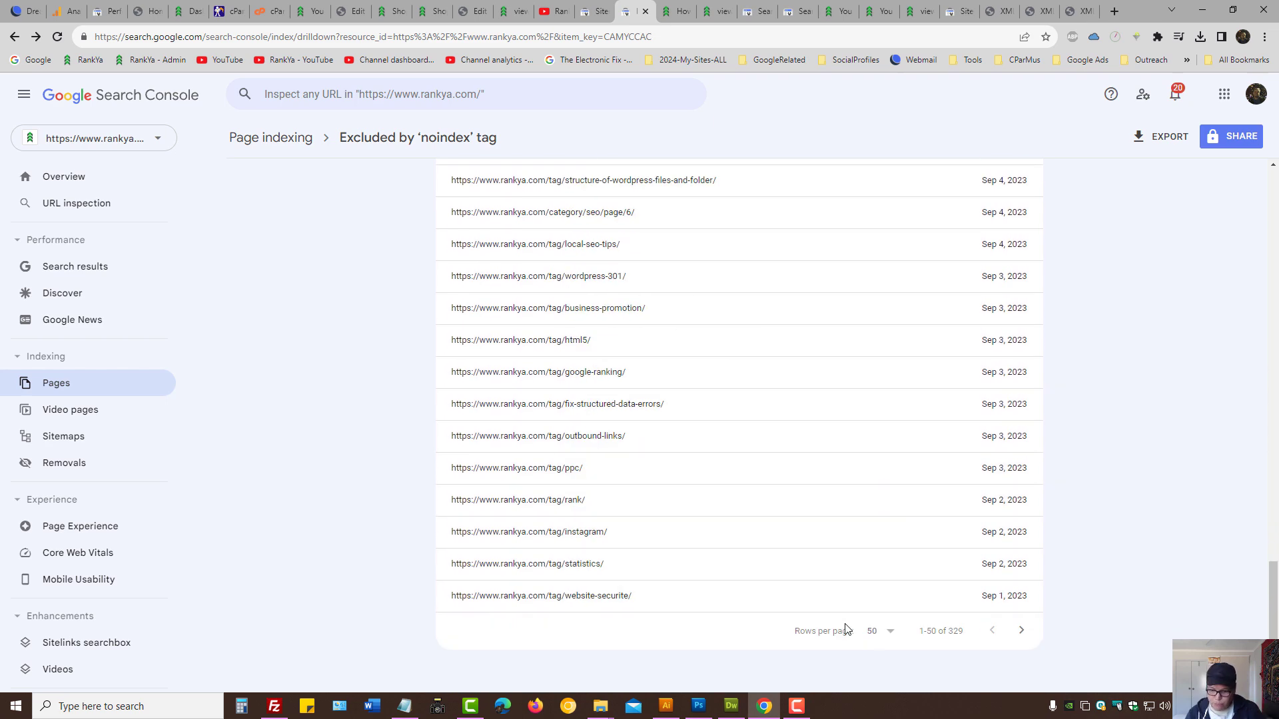
Switch the Examples table to 500 rows per page and scroll through the URLs and back up.
click(890, 632)
click(875, 672)
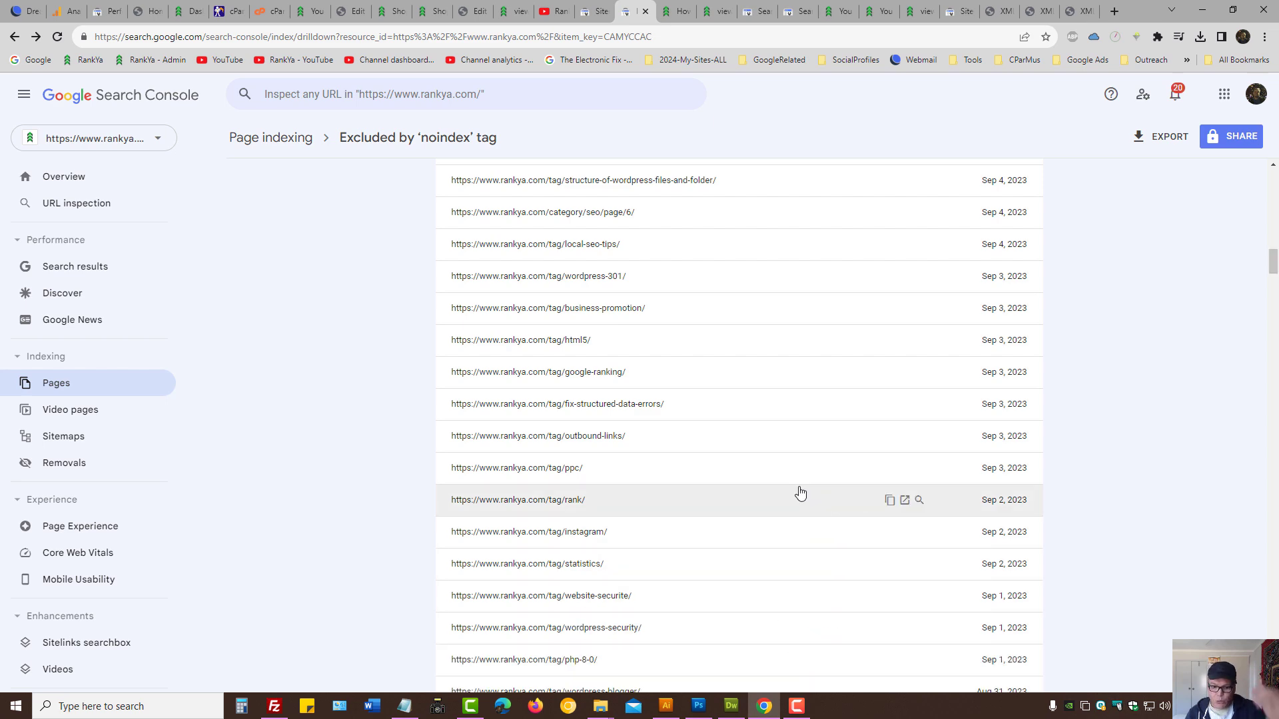
scroll(799, 491, down, 5)
scroll(773, 474, down, 15)
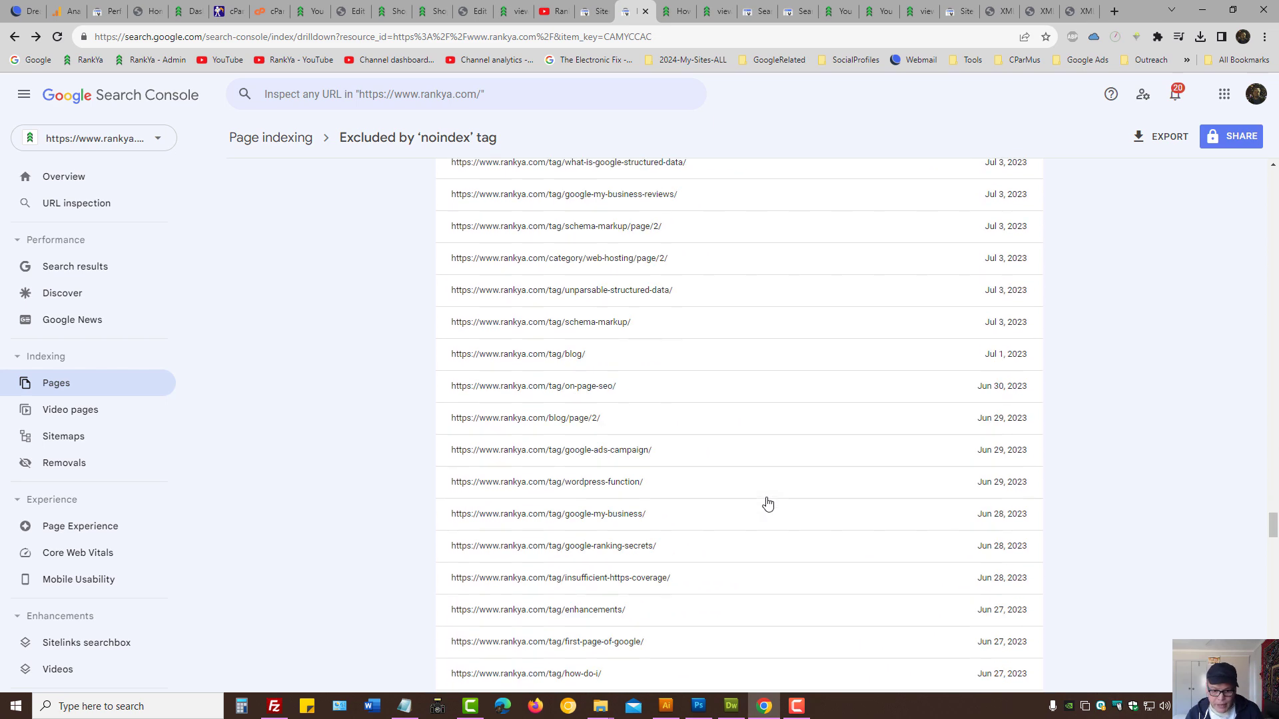
scroll(744, 512, down, 3)
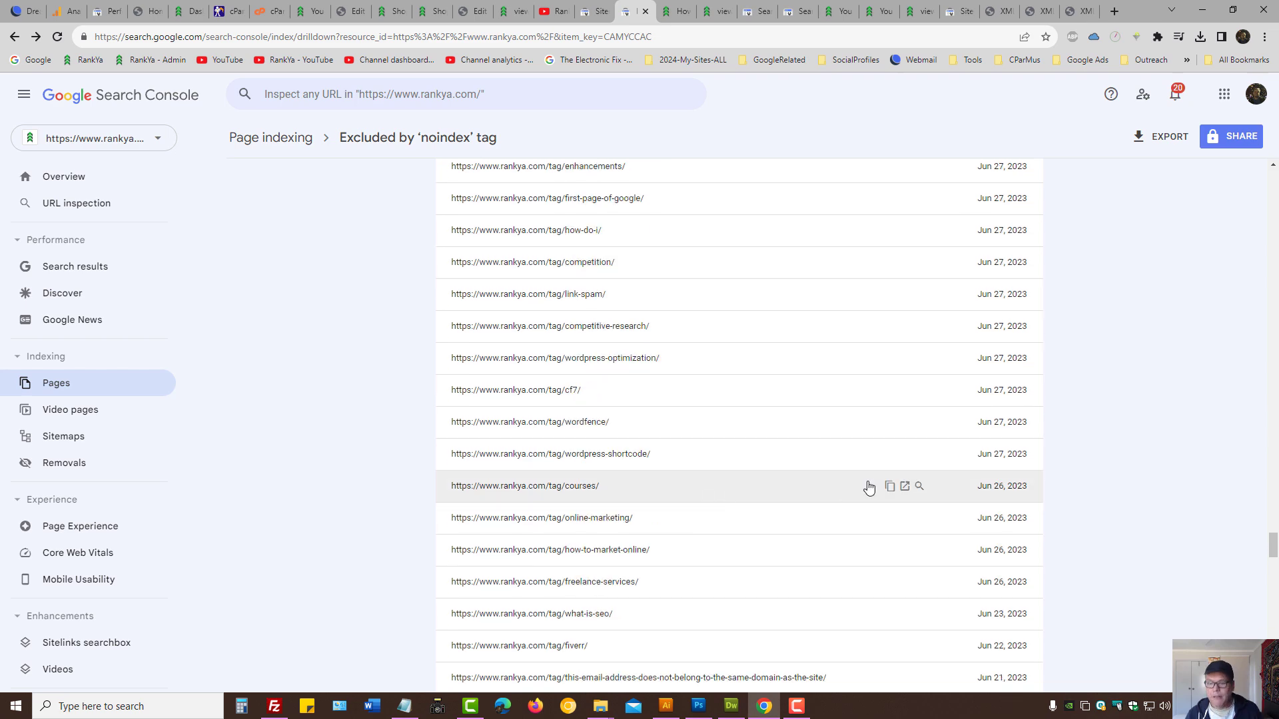
scroll(826, 453, up, 20)
scroll(782, 419, up, 12)
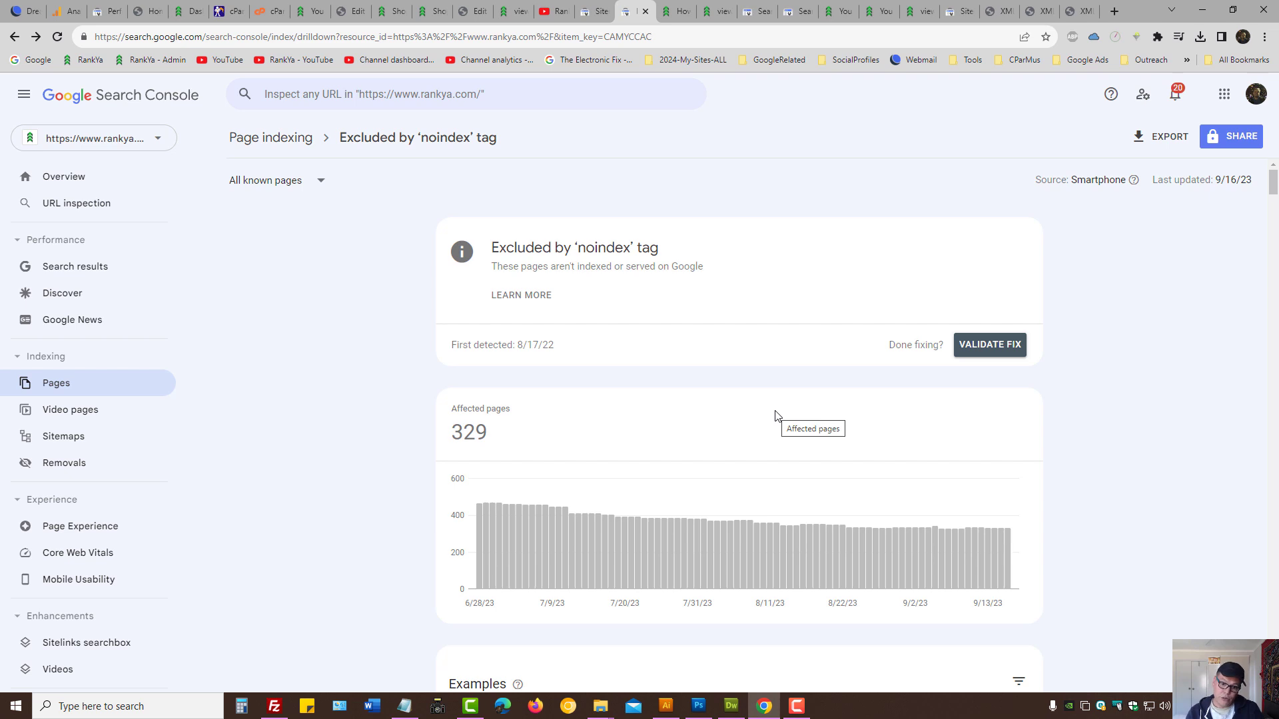
Highlight and clear the 'Excluded by noindex tag' title, then switch to the RankYa YouTube channel.
drag(490, 249, 659, 245)
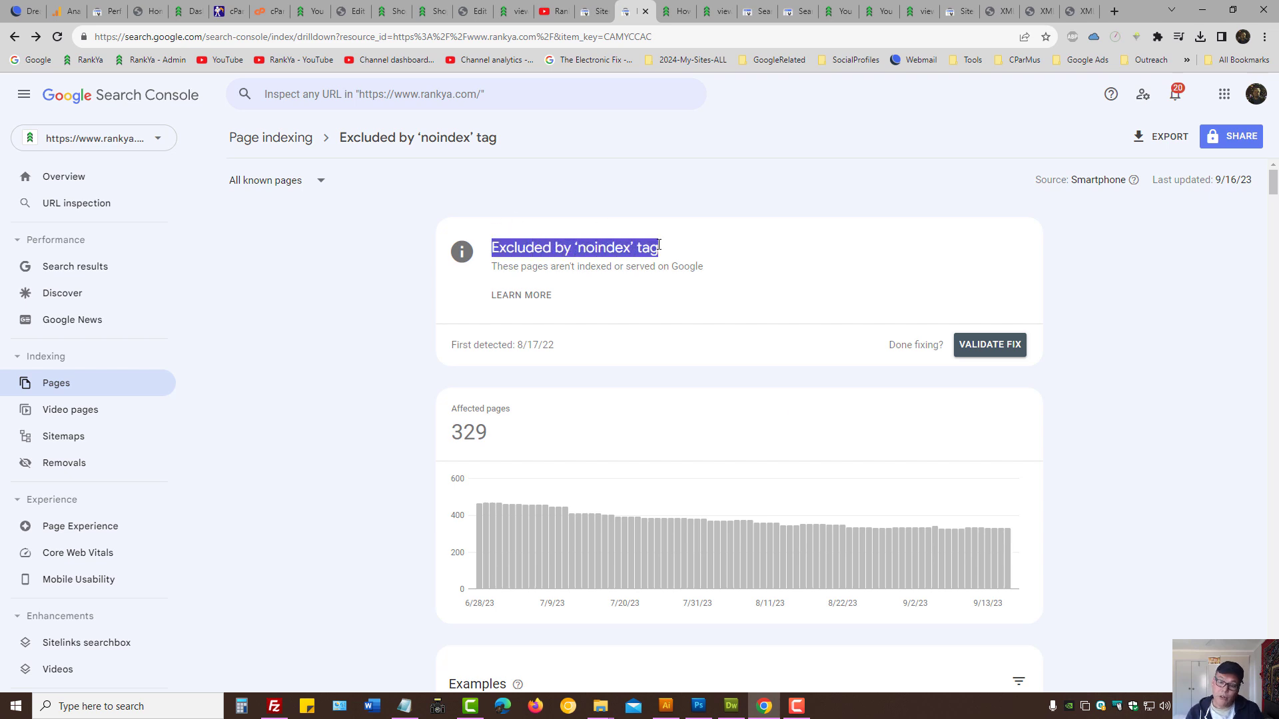
click(367, 328)
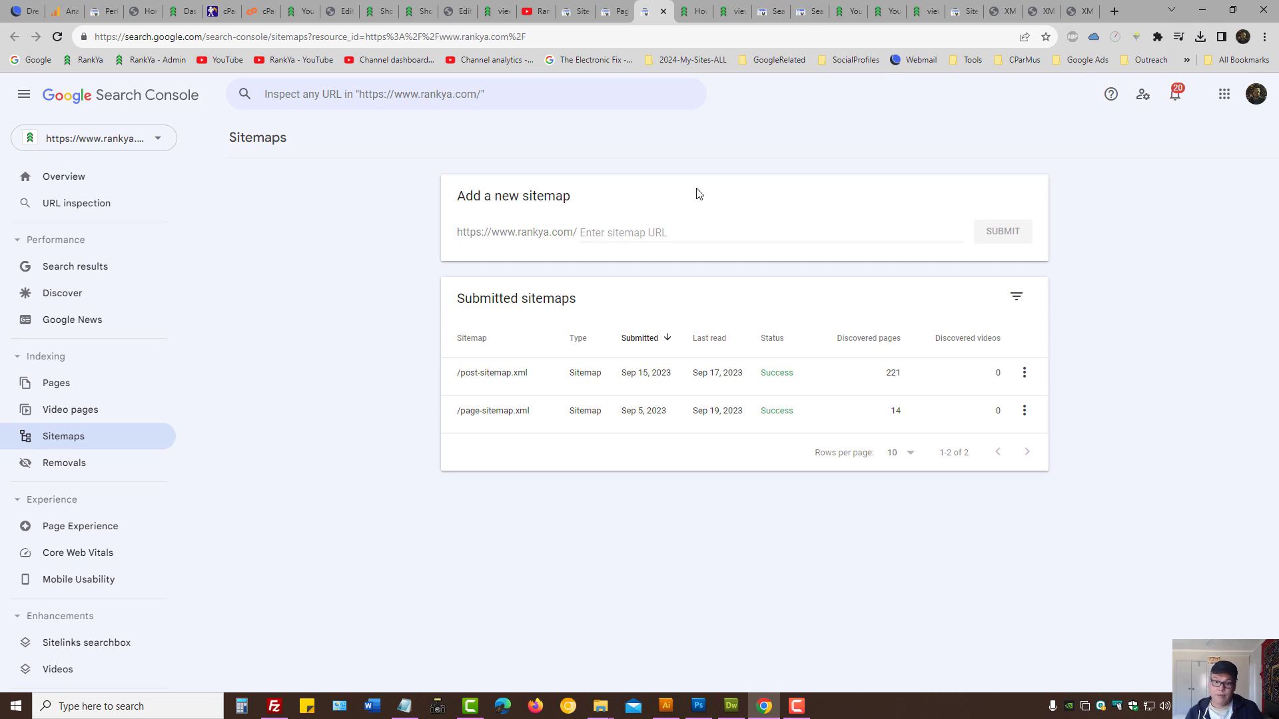
click(523, 8)
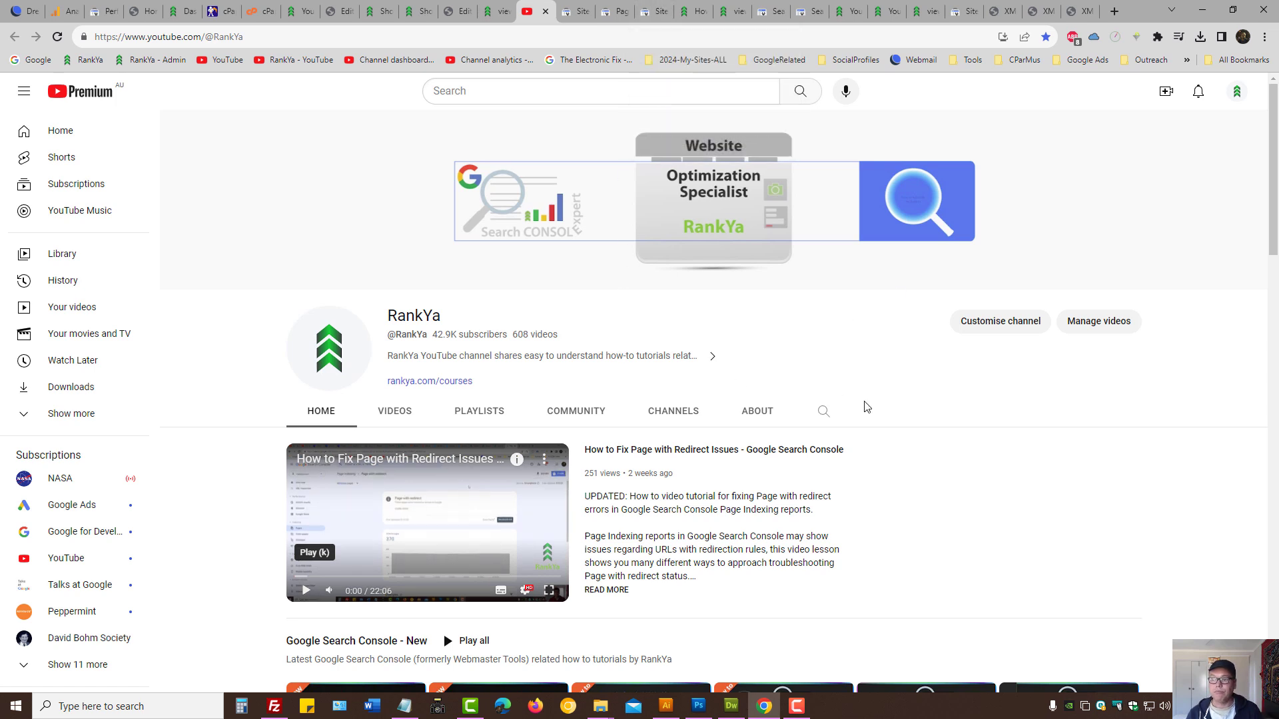
click(613, 12)
drag(336, 138, 499, 142)
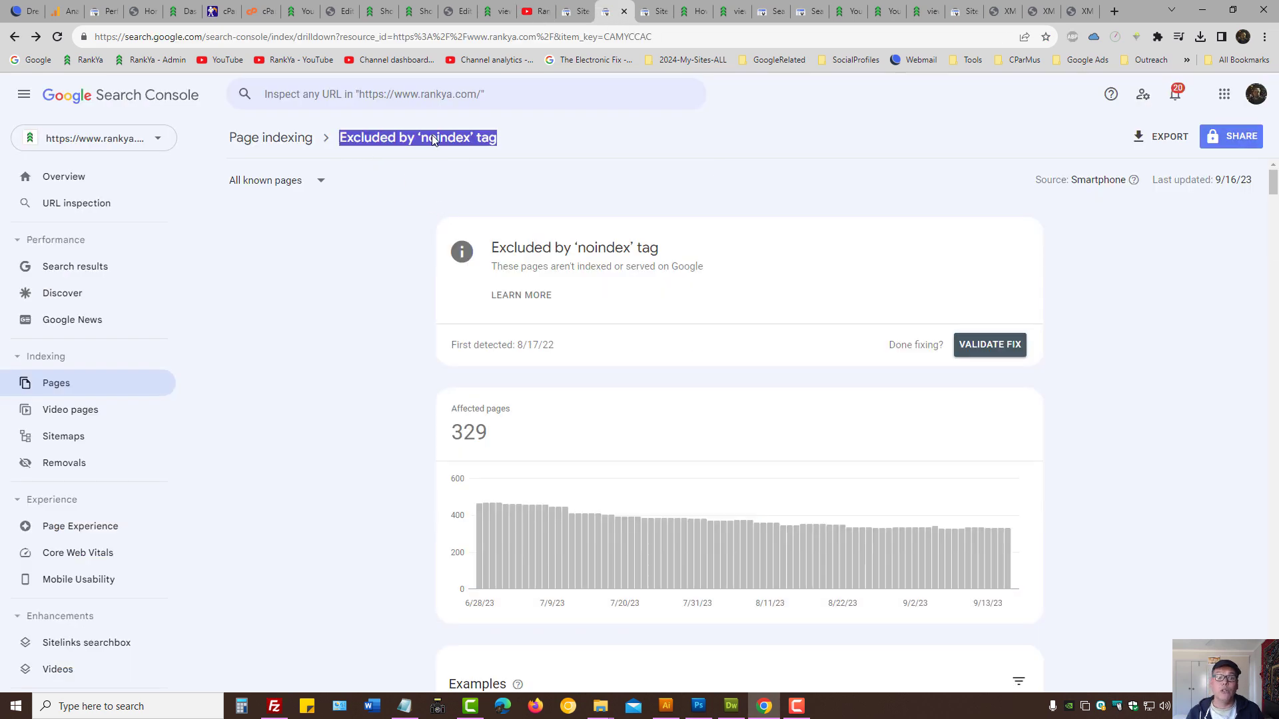
click(531, 148)
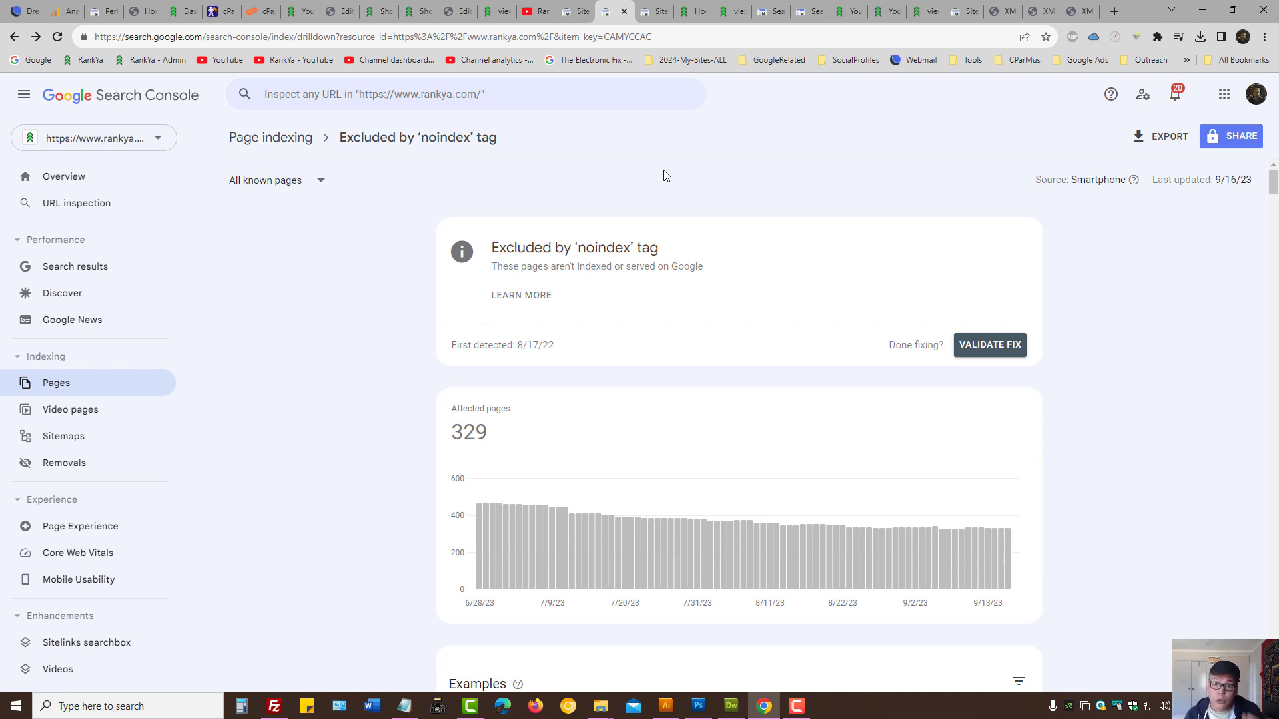
click(536, 11)
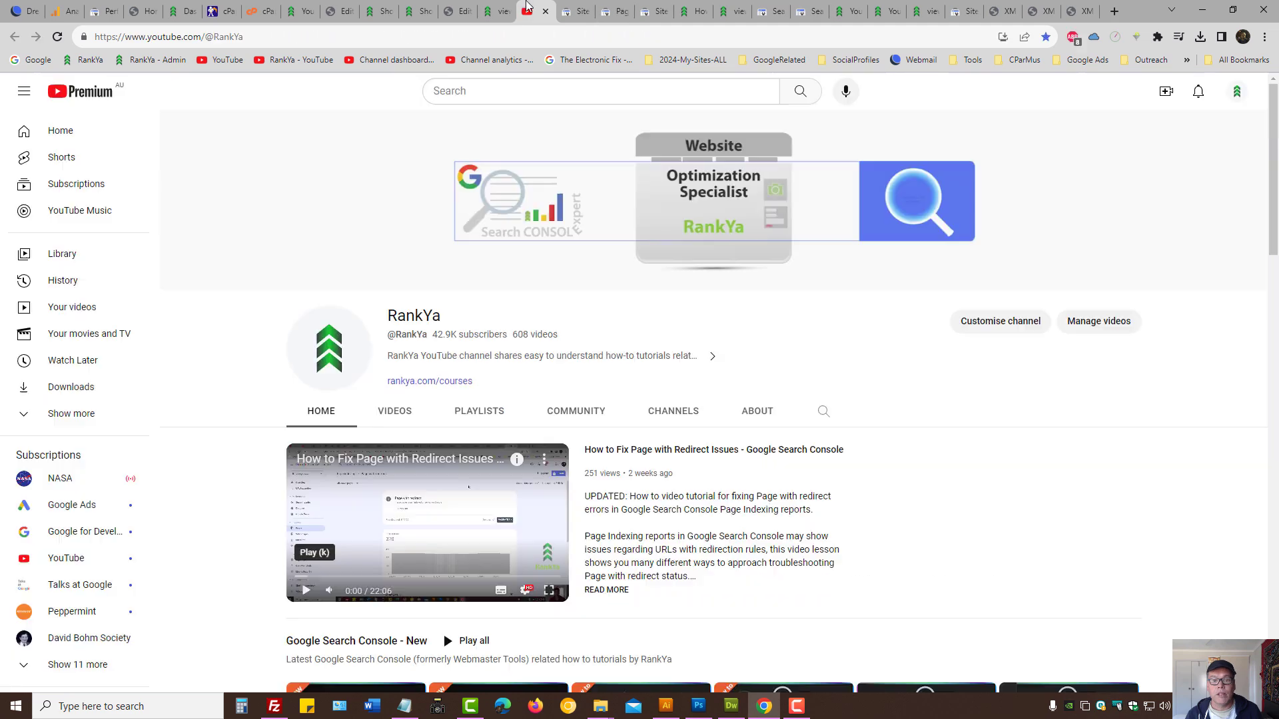